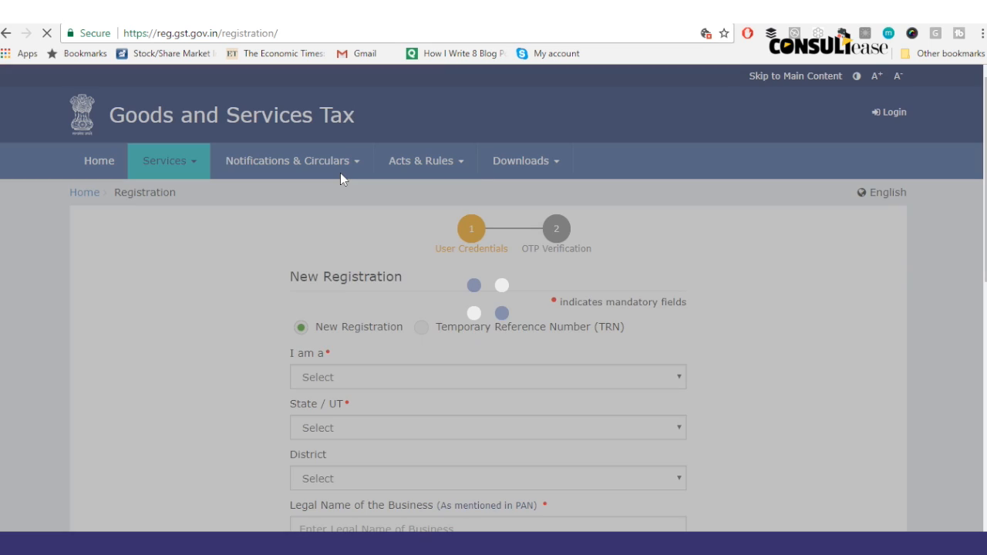
Step: Register as a Taxpayer in the state of Haryana, district Faridabad
left_click(356, 381)
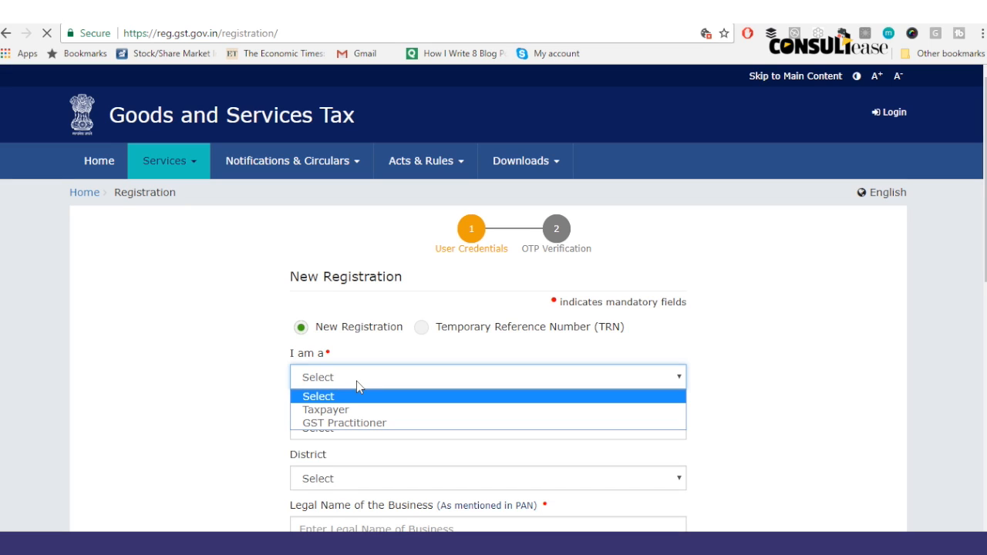
left_click(356, 410)
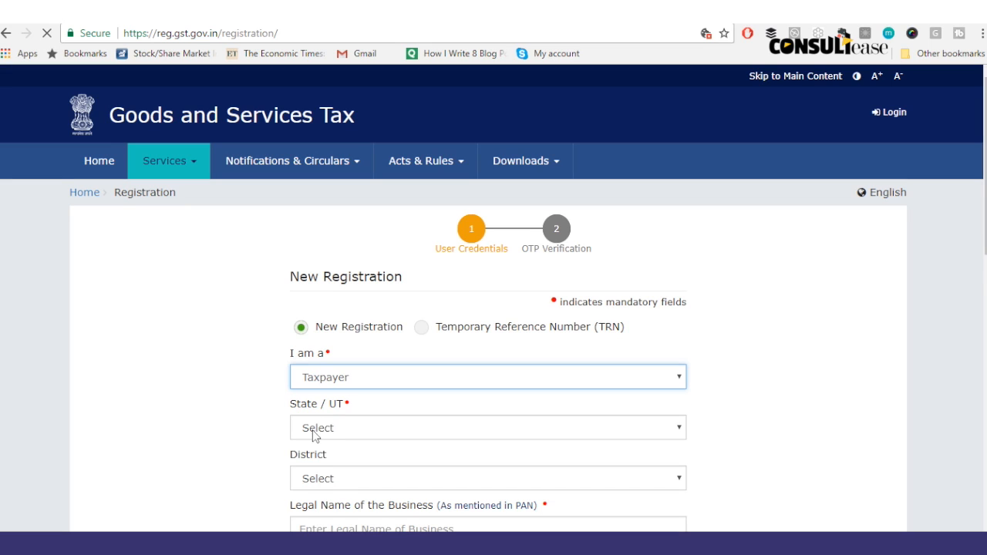
left_click(365, 430)
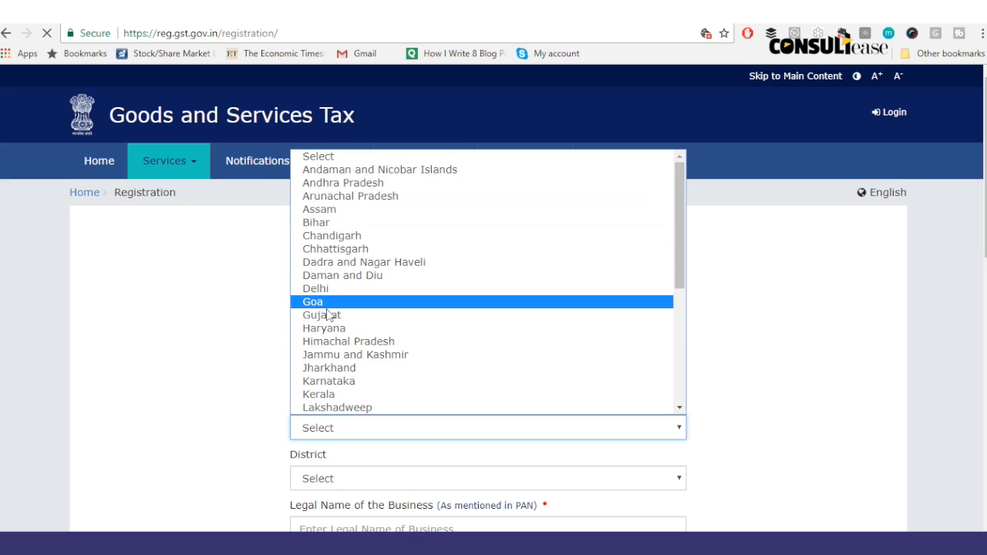
left_click(333, 332)
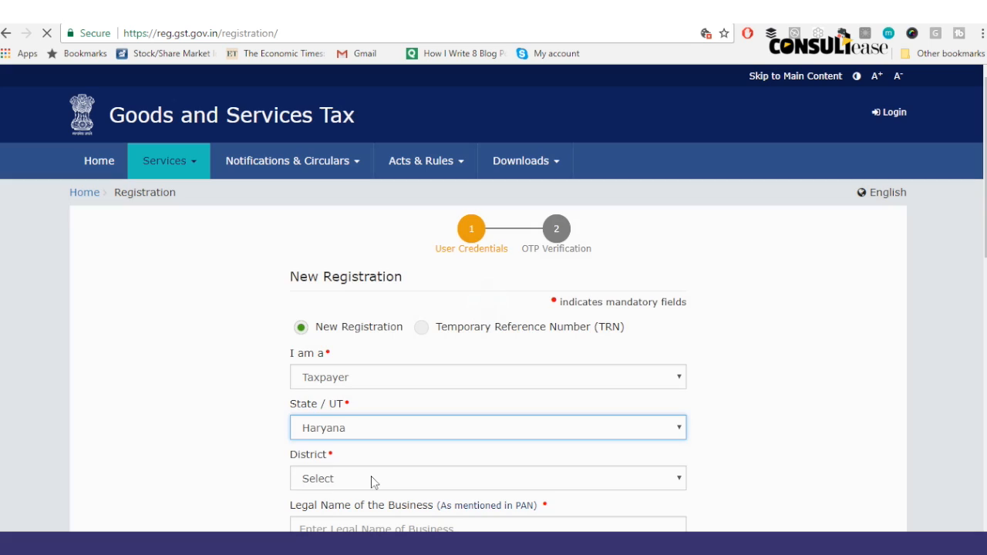
left_click(370, 478)
left_click(349, 247)
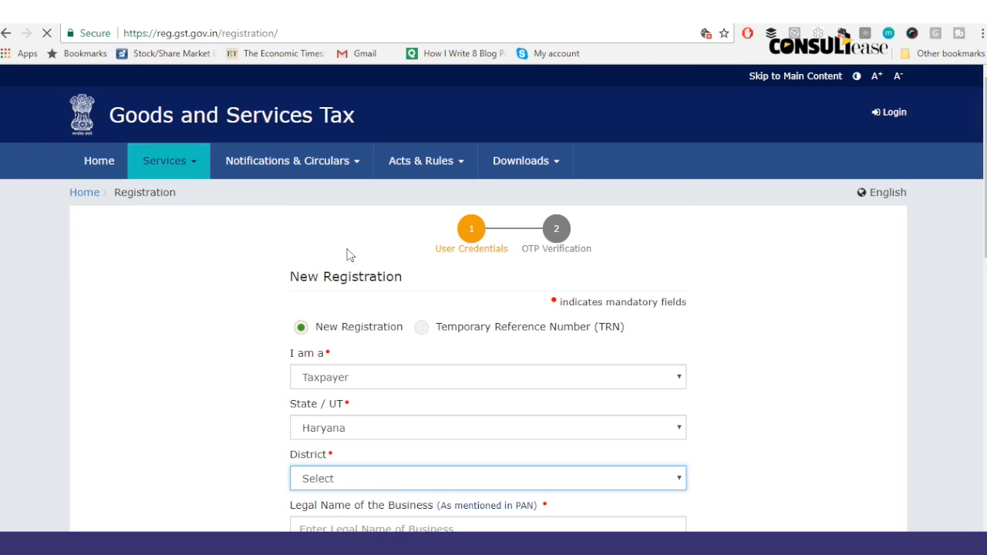
Step: Recheck the district list, keeping Faridabad selected, and go to the legal name field
scroll(263, 286, "down", 3)
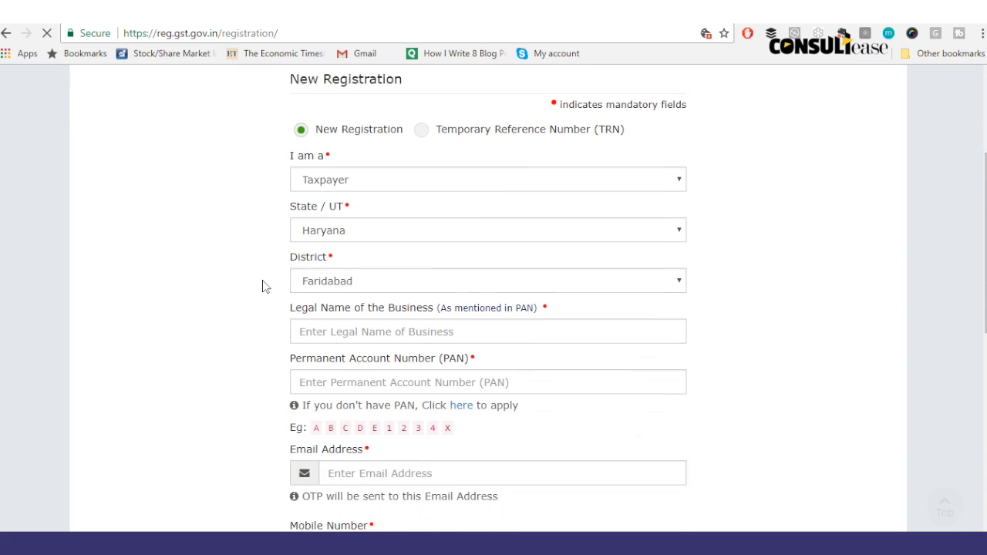
left_click(343, 301)
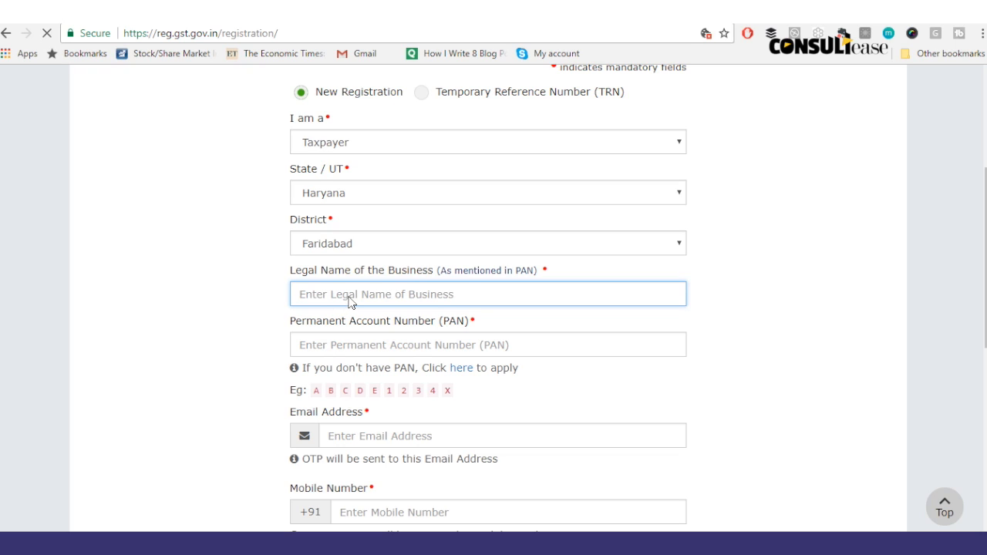
left_click(351, 245)
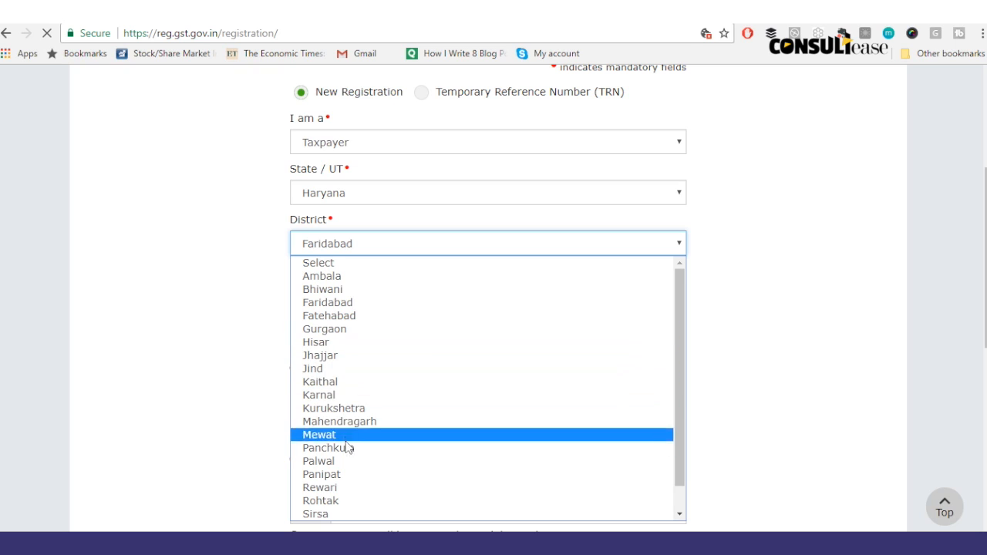
scroll(679, 385, "down", 1)
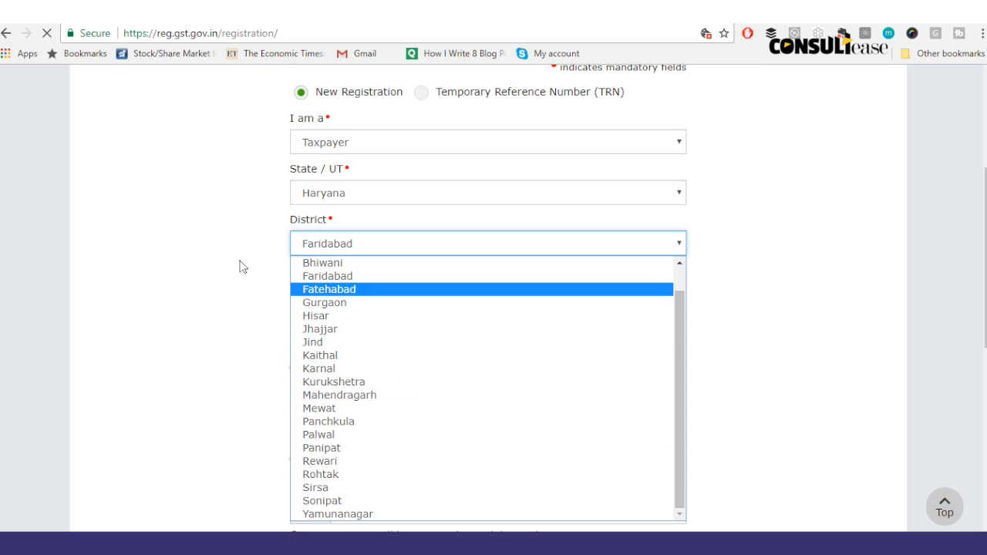
left_click(316, 280)
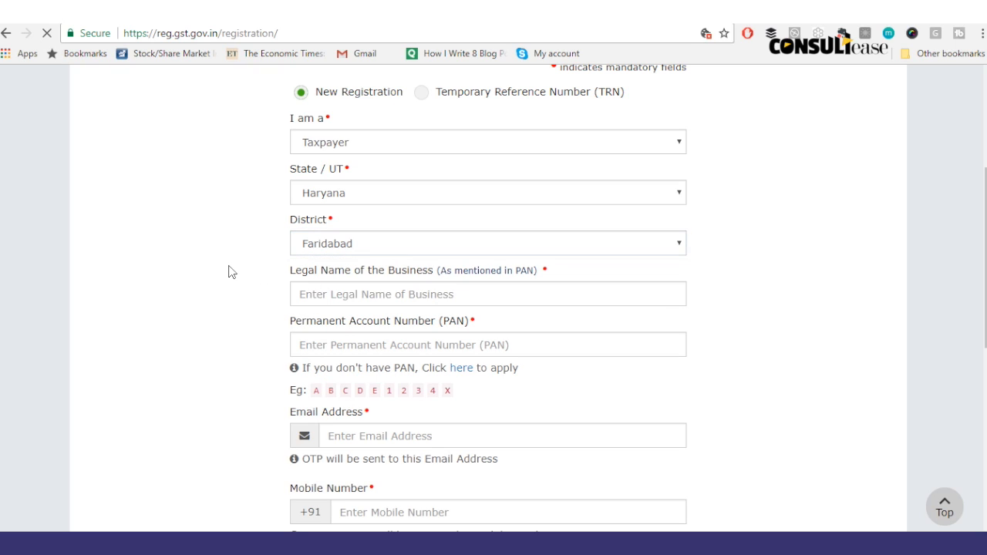
left_click(334, 298)
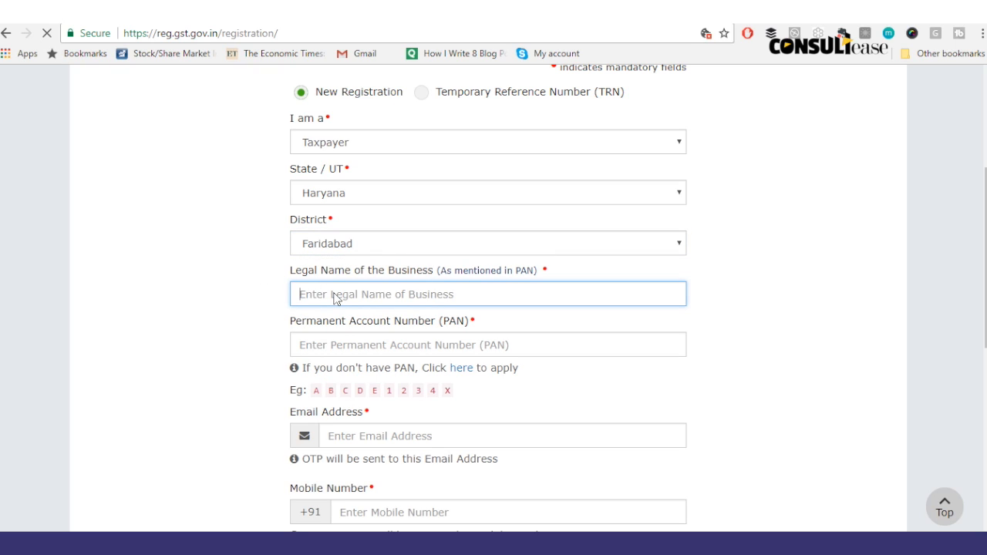
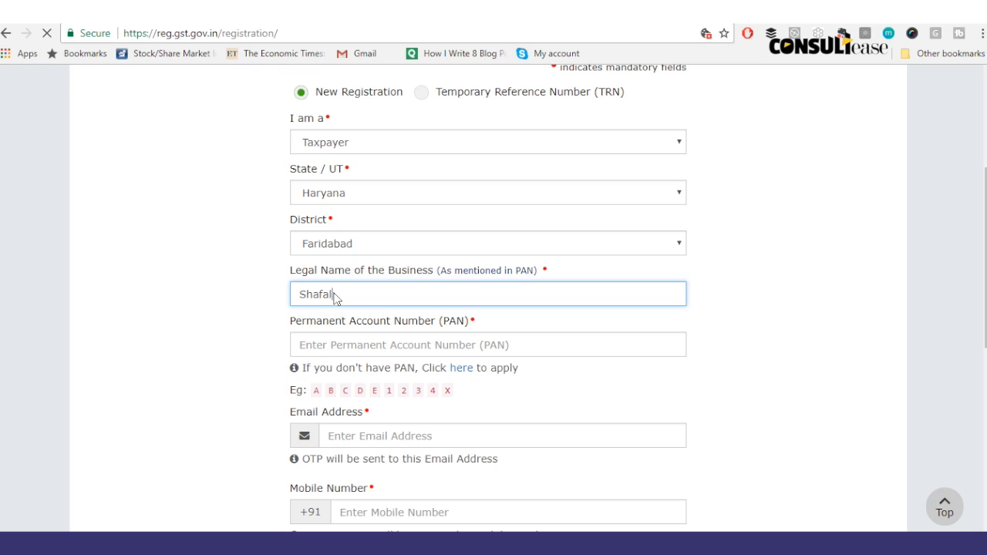
Step: Enter the applicant's legal name, PAN, e-mail address and mobile number
key("Tab")
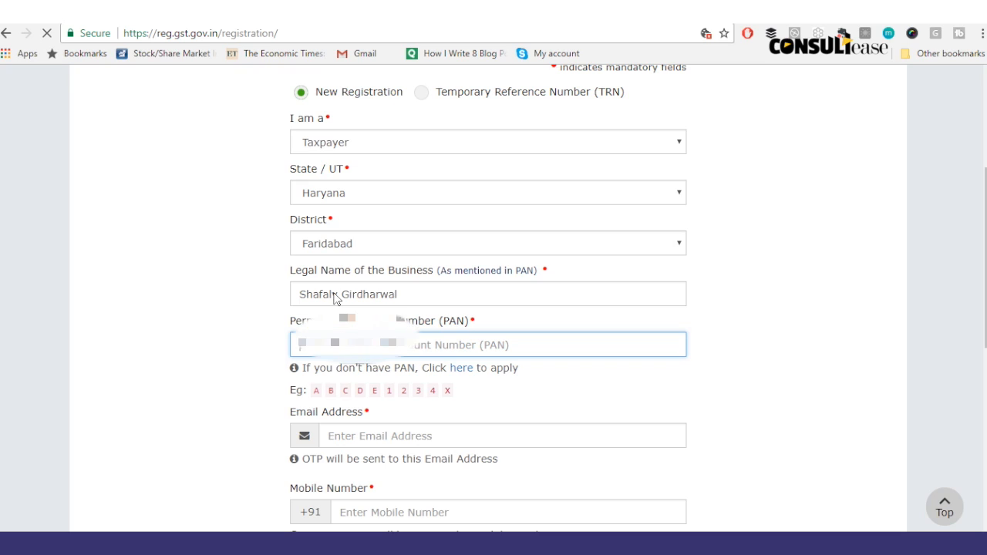
type("*********")
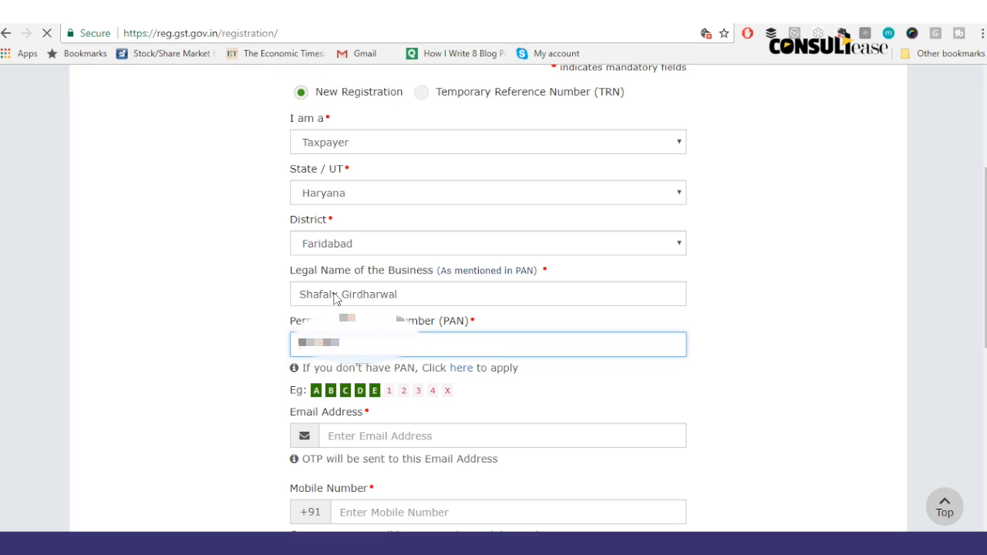
type("*")
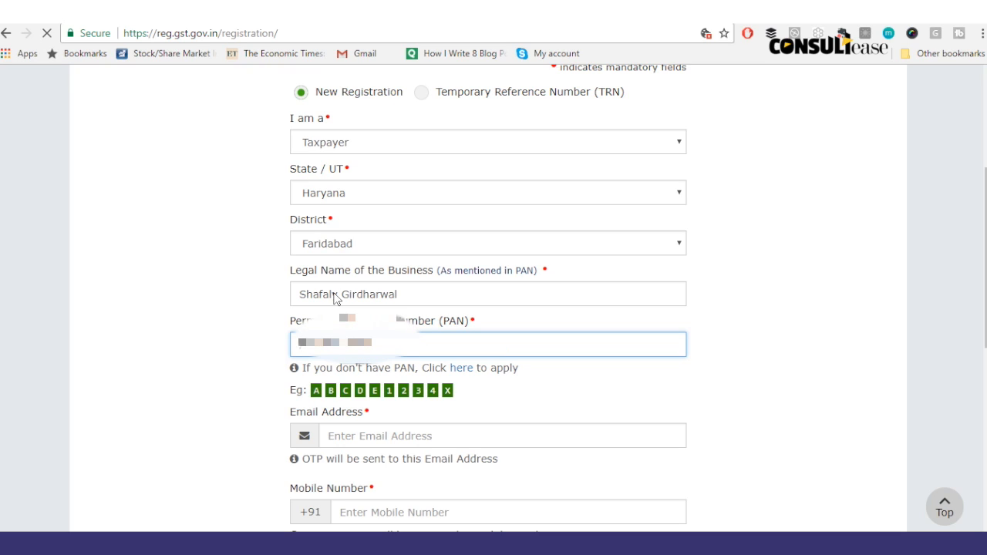
left_click(370, 441)
type("****")
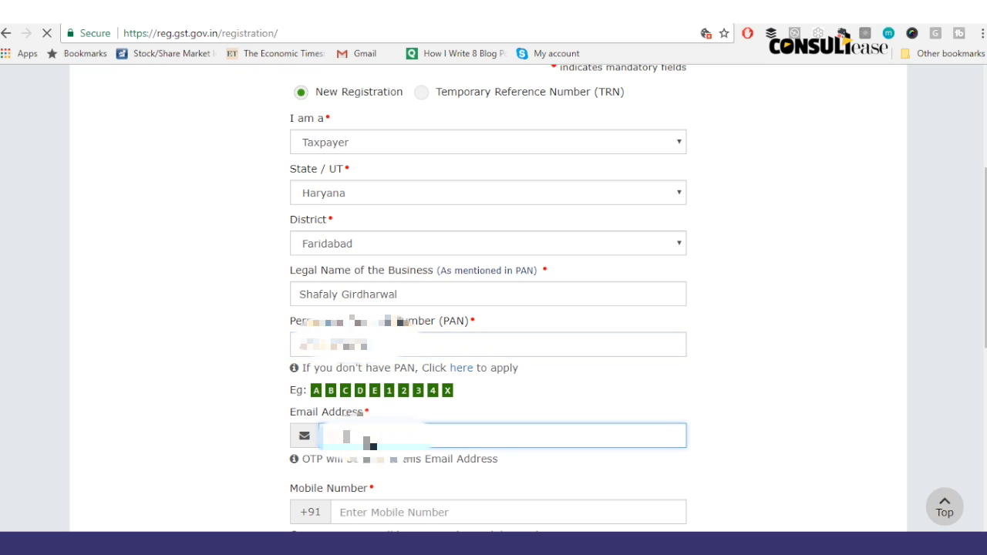
type("**********.com")
key("Tab")
type("*****")
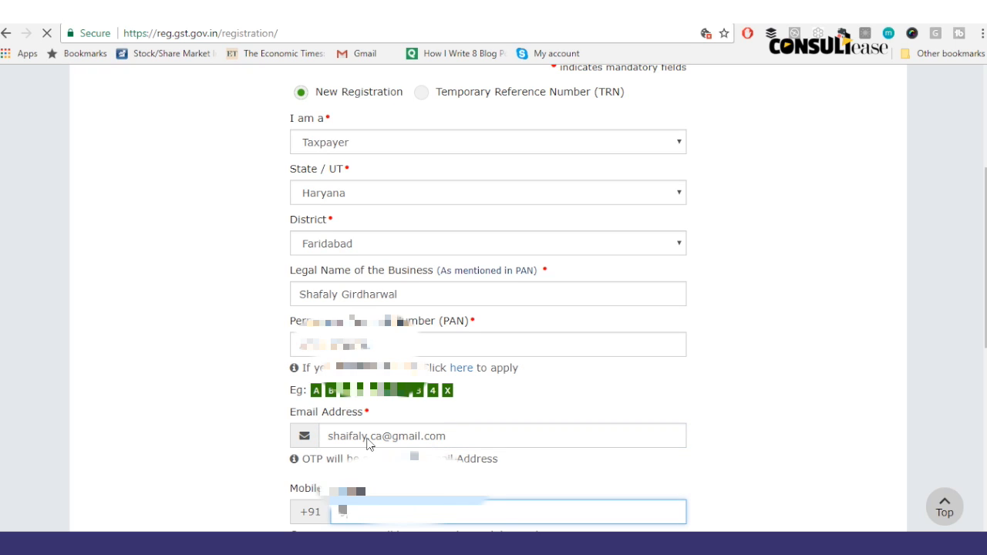
type("*****")
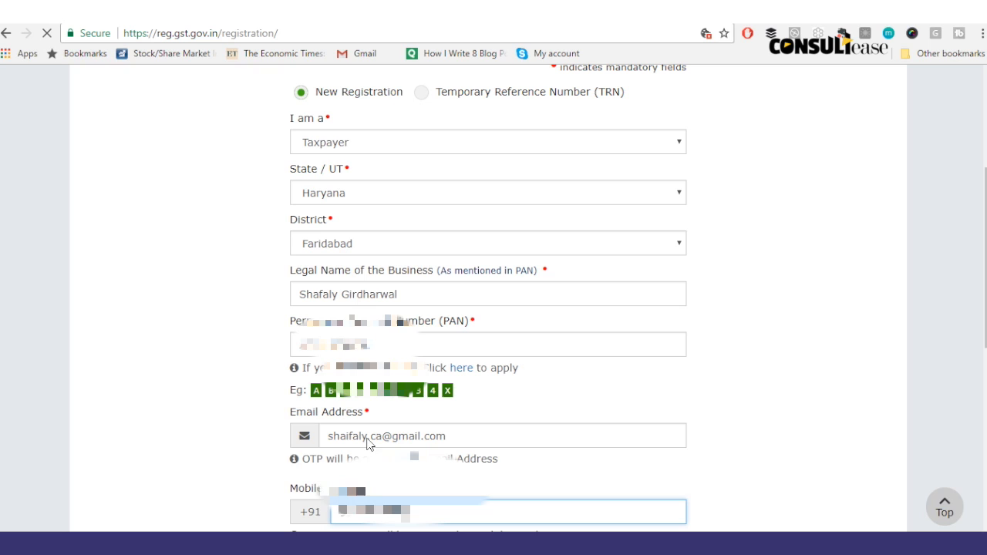
key("Tab")
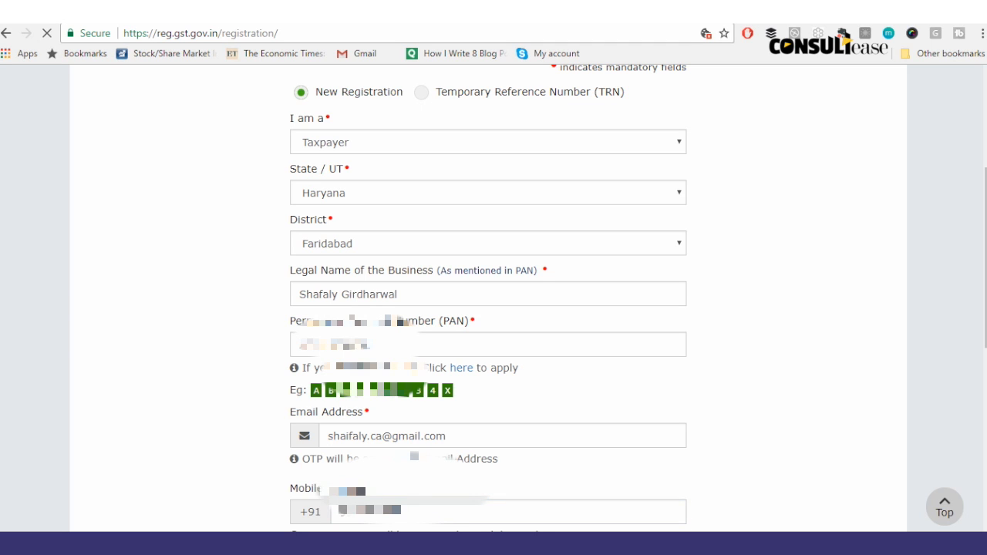
Step: Enter captcha 992732 and submit to reach OTP verification
scroll(557, 280, "down", 4)
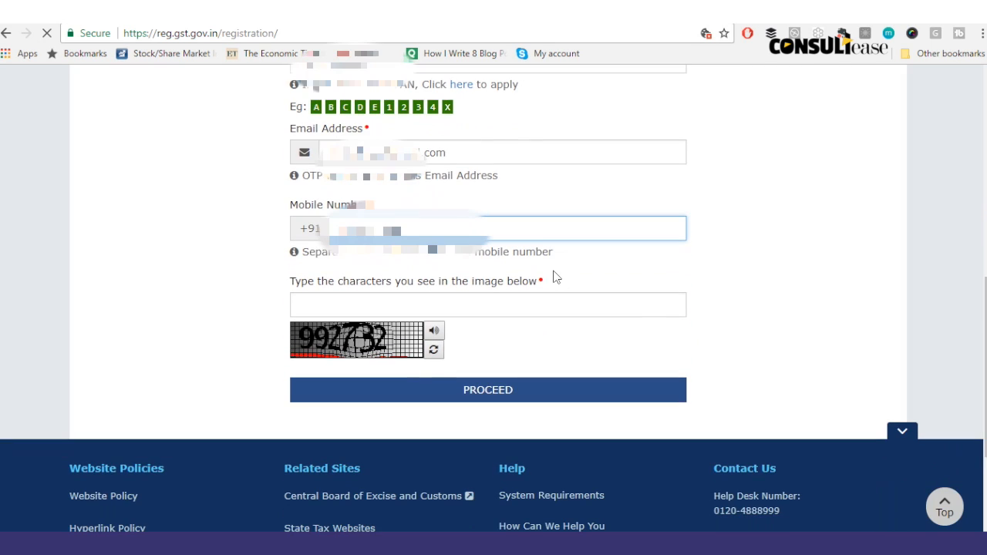
left_click(420, 304)
type("992732")
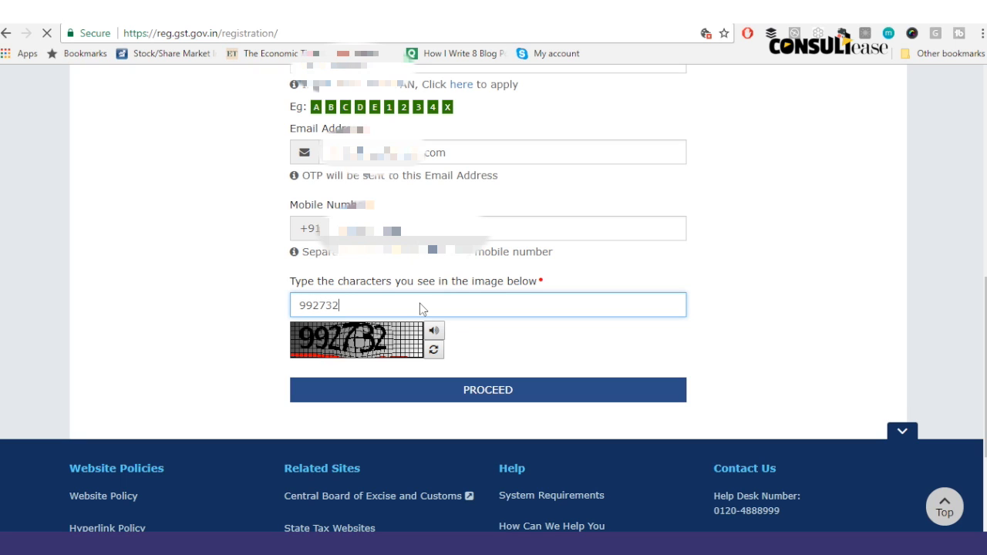
left_click(468, 401)
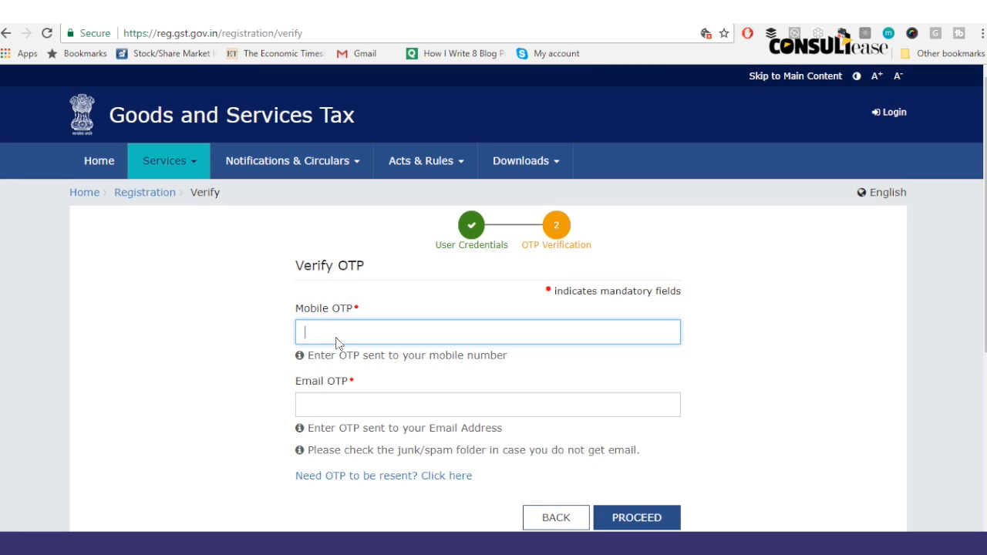
Step: Fill in the mobile OTP received by SMS, then move to the Email OTP field
left_click(336, 339)
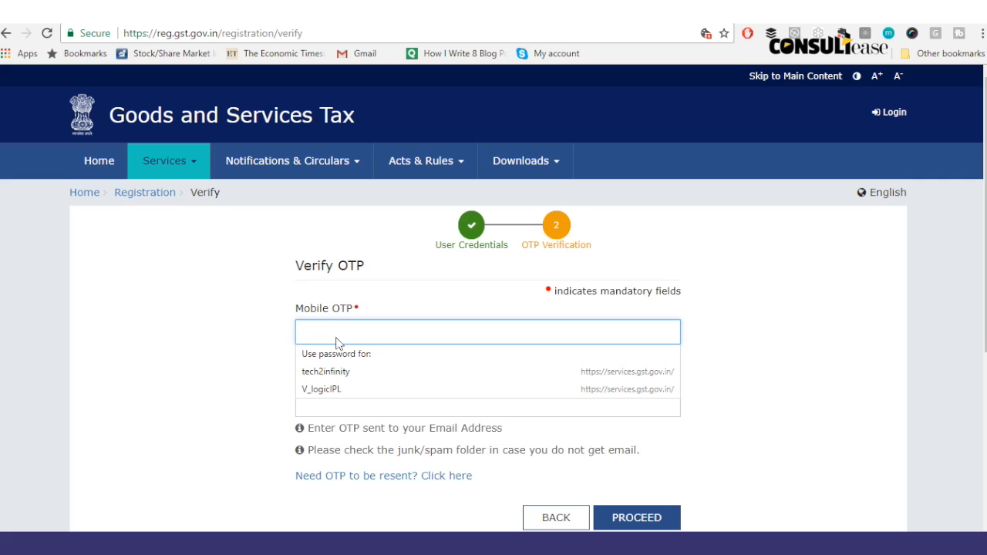
type("•••")
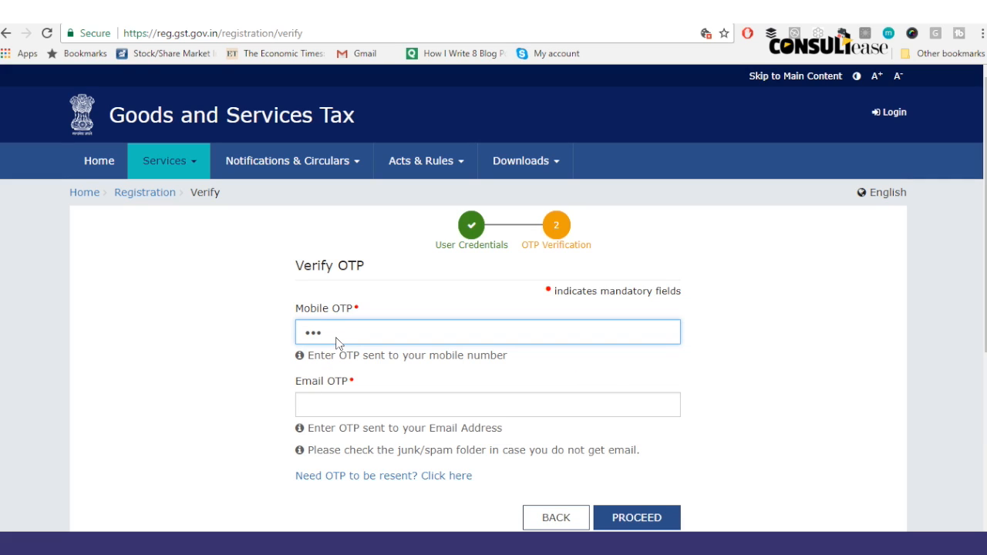
type("•••")
left_click(341, 402)
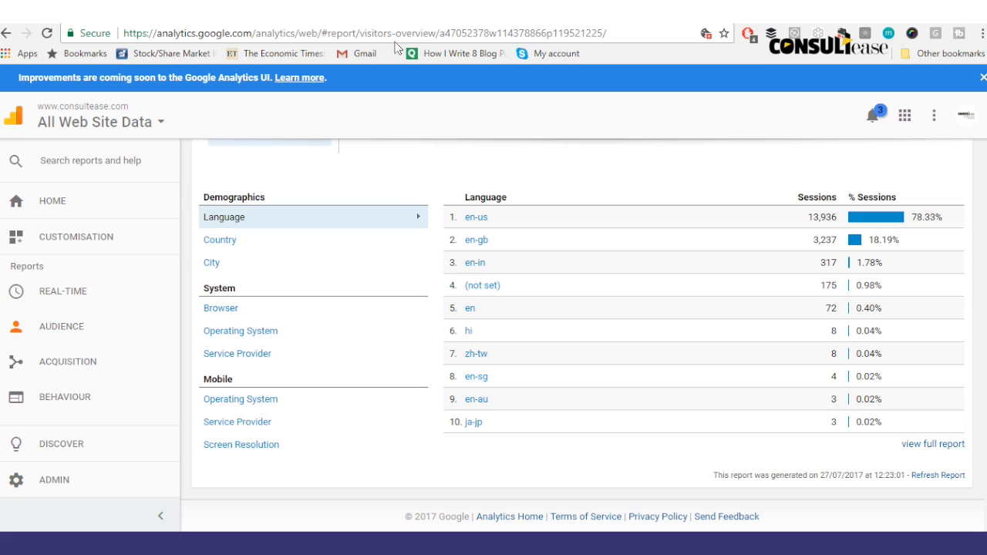
Step: Switch from the Analytics report to the Gmail inbox via the bookmark
left_click(364, 58)
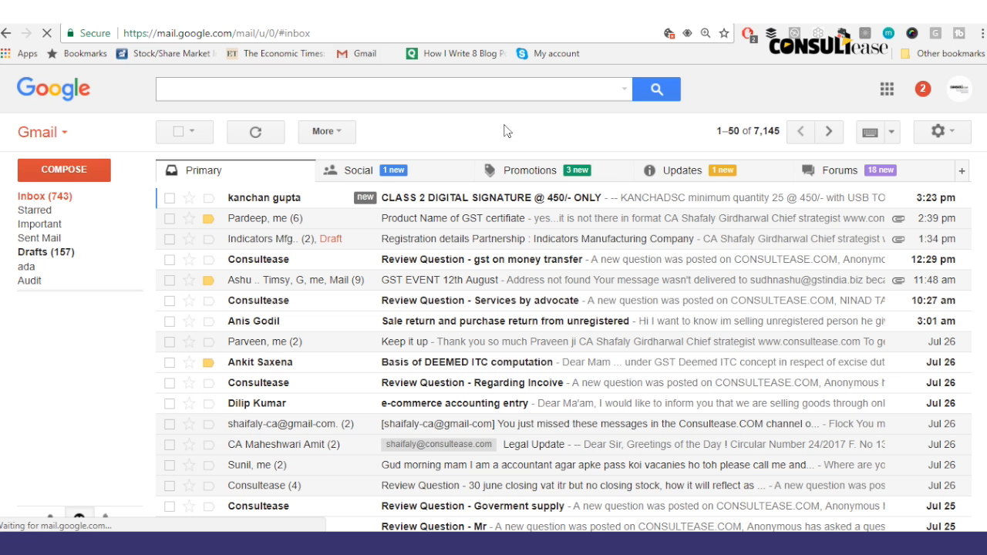
Step: Copy the OTP from the GST validation email in Social and paste it into Email OTP
left_click(427, 169)
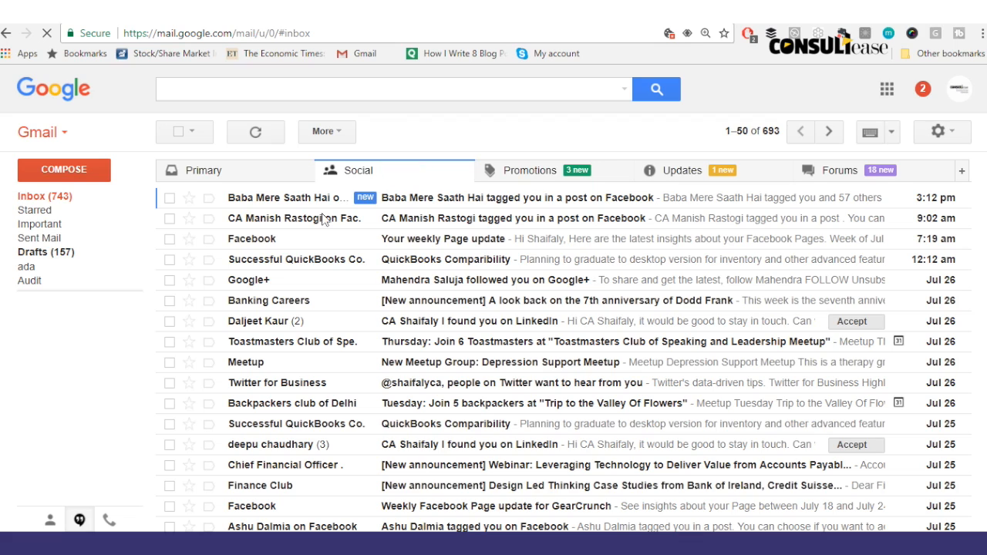
left_click(474, 202)
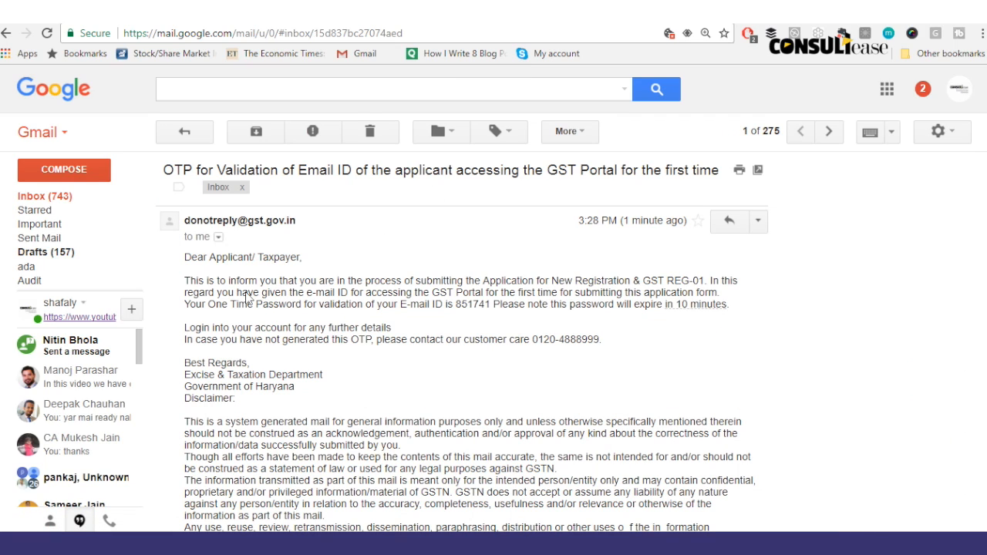
left_click_drag(456, 309, 491, 312)
key("ctrl+c")
key("ctrl+Tab")
key("ctrl+v")
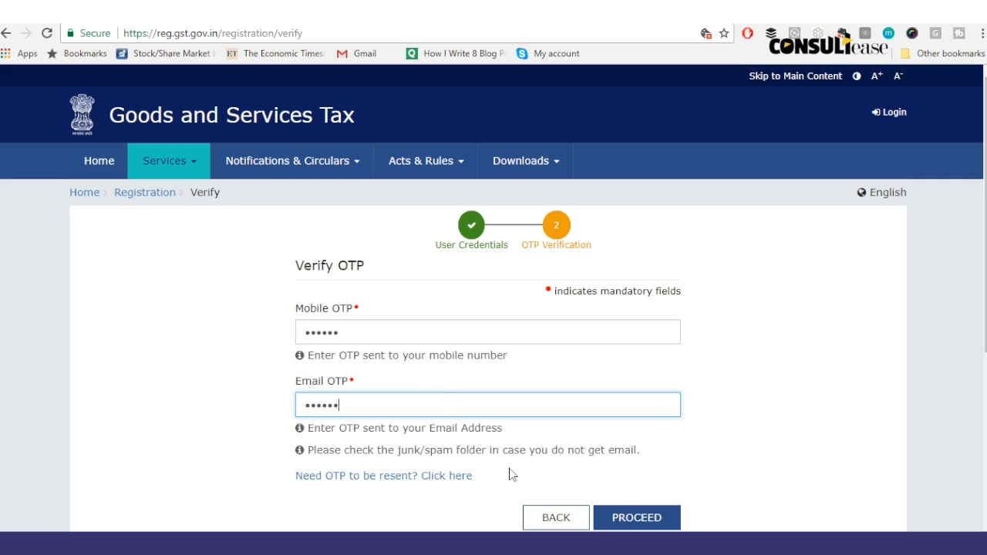
Step: Submit both OTPs to complete Part A and continue to the Temporary Reference Number form
left_click(630, 519)
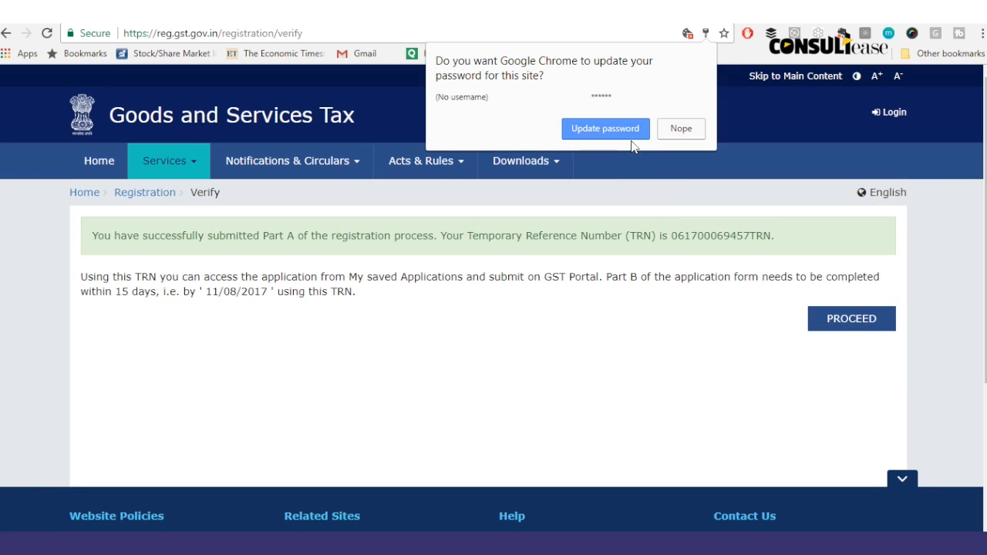
left_click(631, 136)
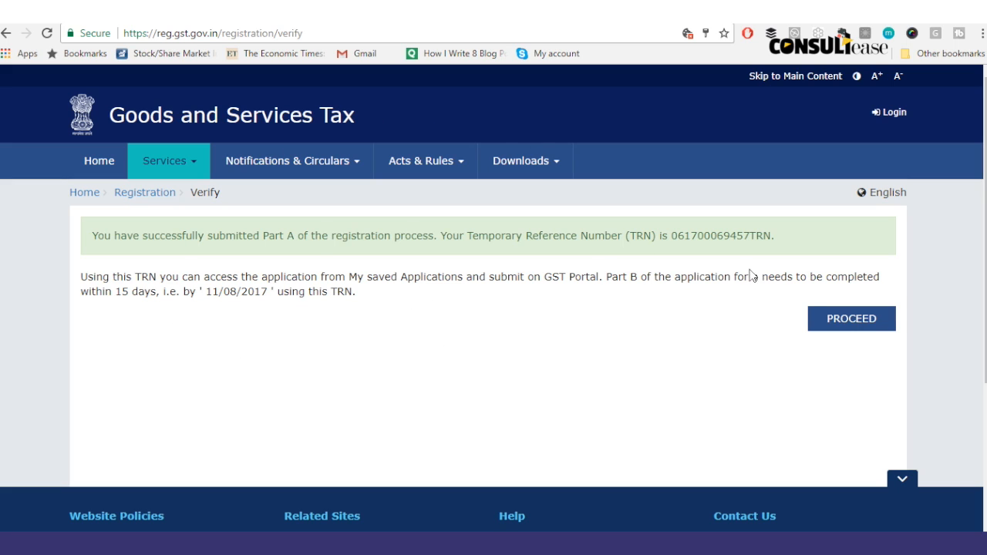
left_click(843, 327)
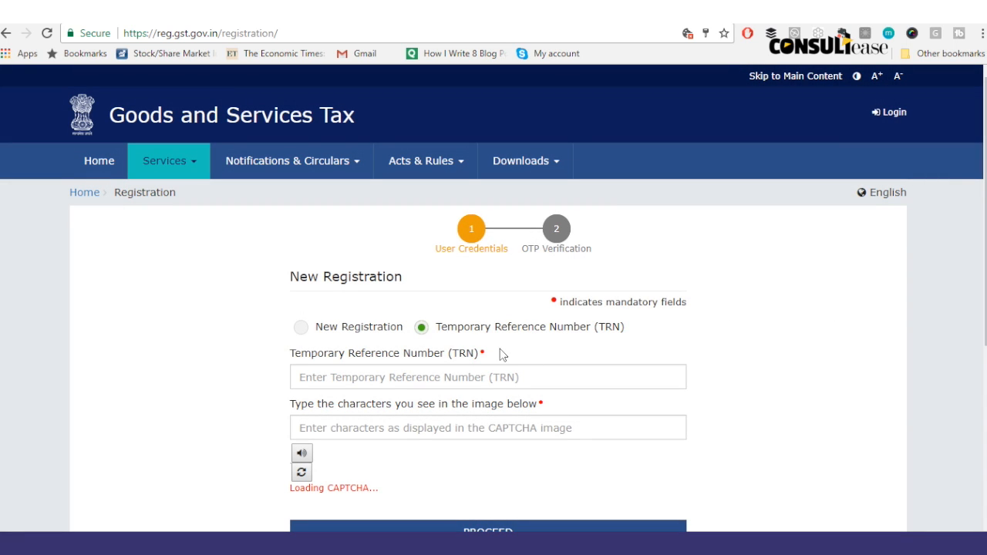
left_click(400, 385)
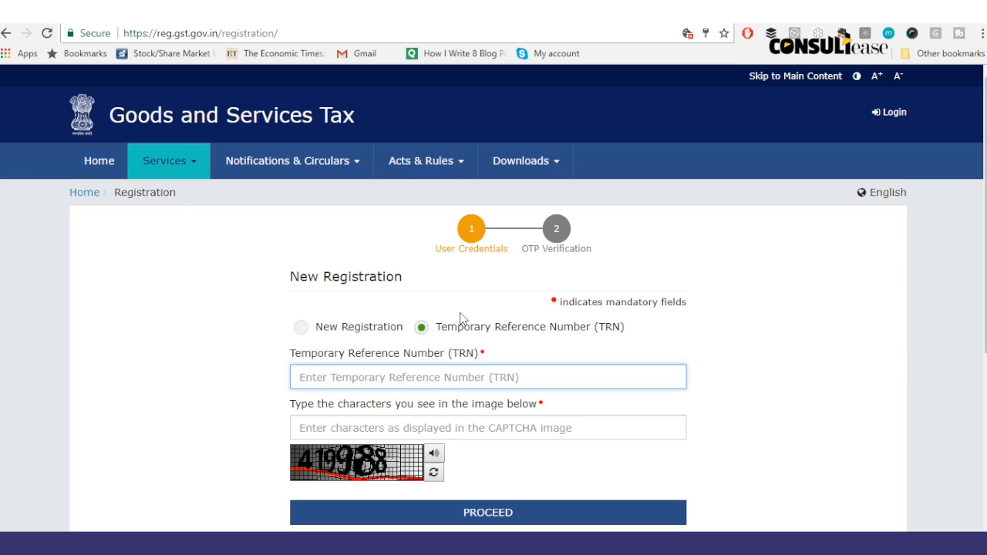
left_click(293, 12)
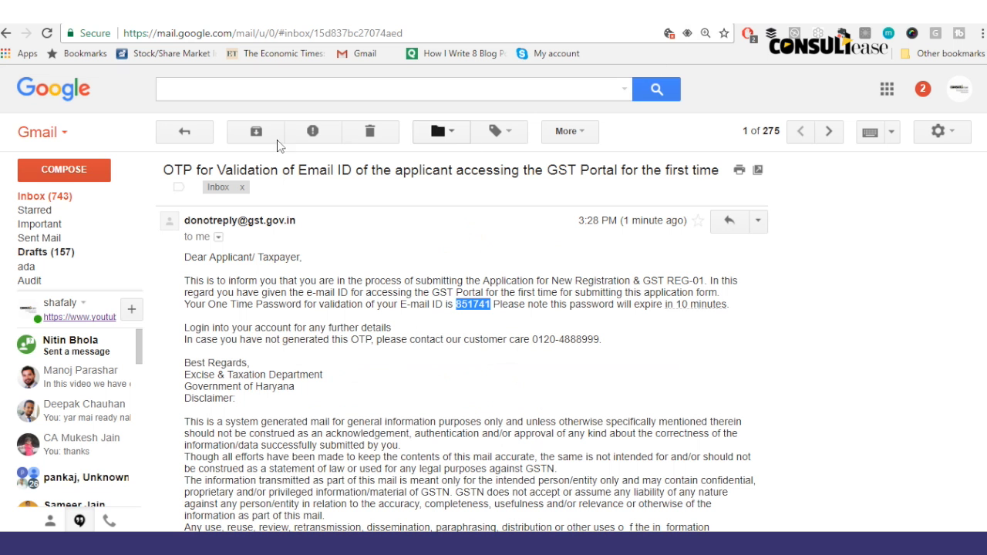
Step: Open the 'Application for New Registration & GST REG-01' email and select its TRN
left_click(184, 137)
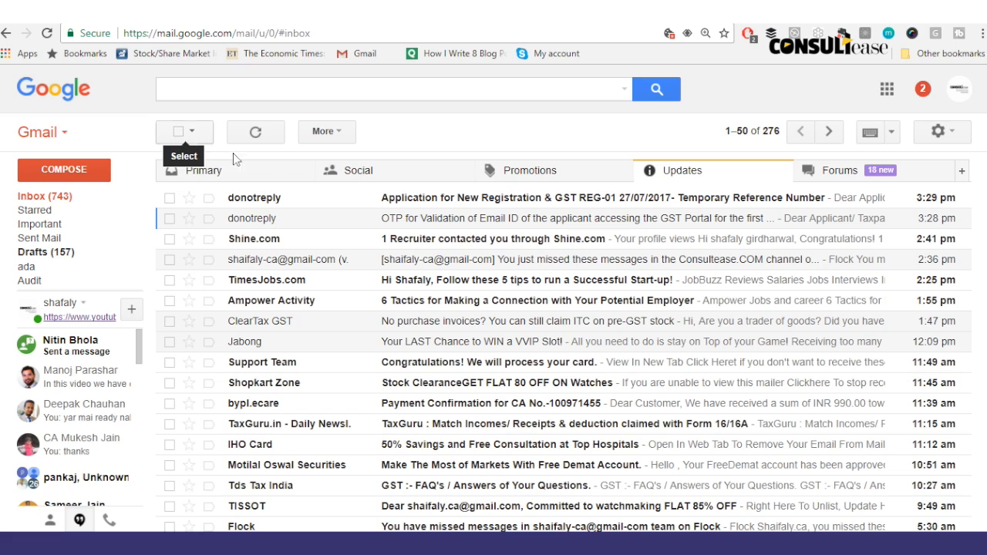
left_click(336, 200)
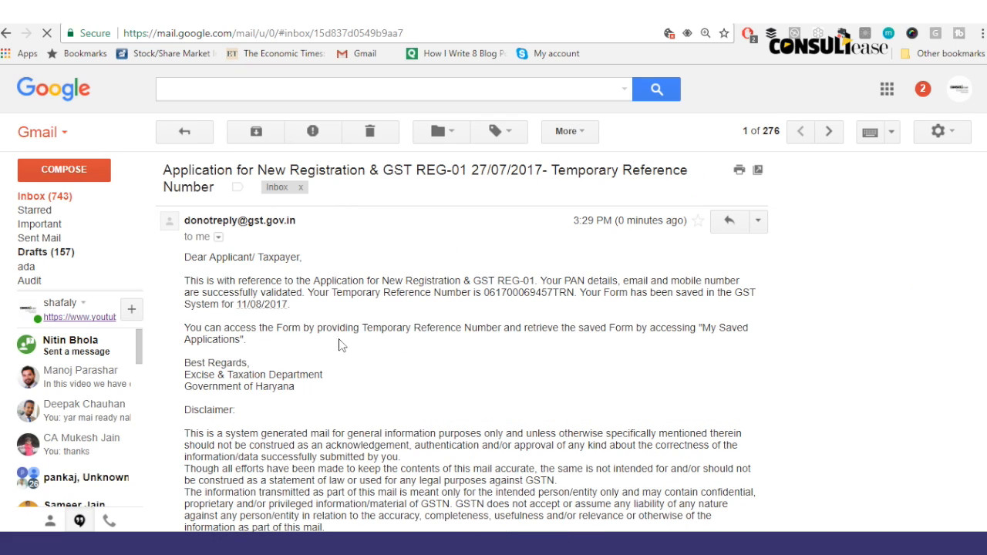
left_click_drag(484, 298, 574, 302)
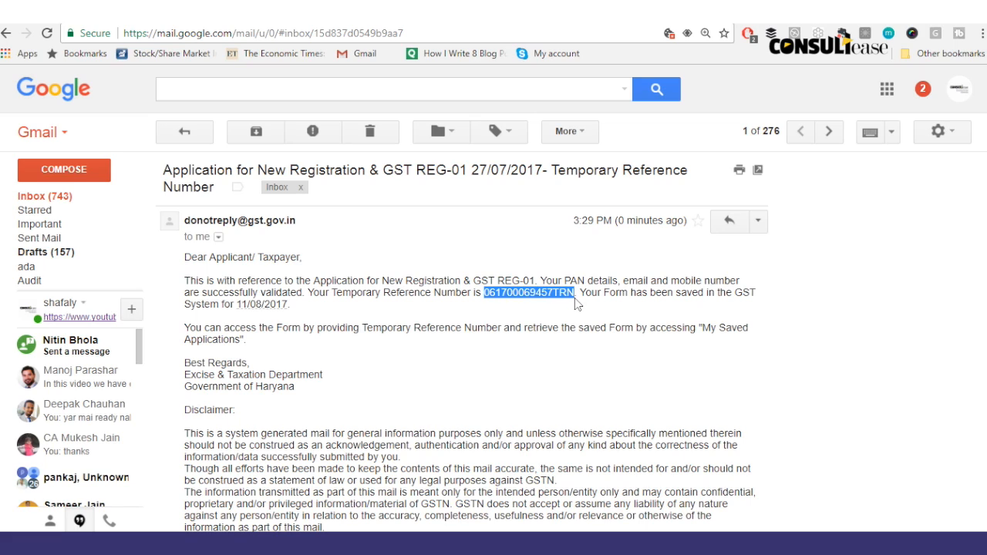
Step: Paste the TRN, enter captcha 419988 and request the OTP
key("ctrl+Tab")
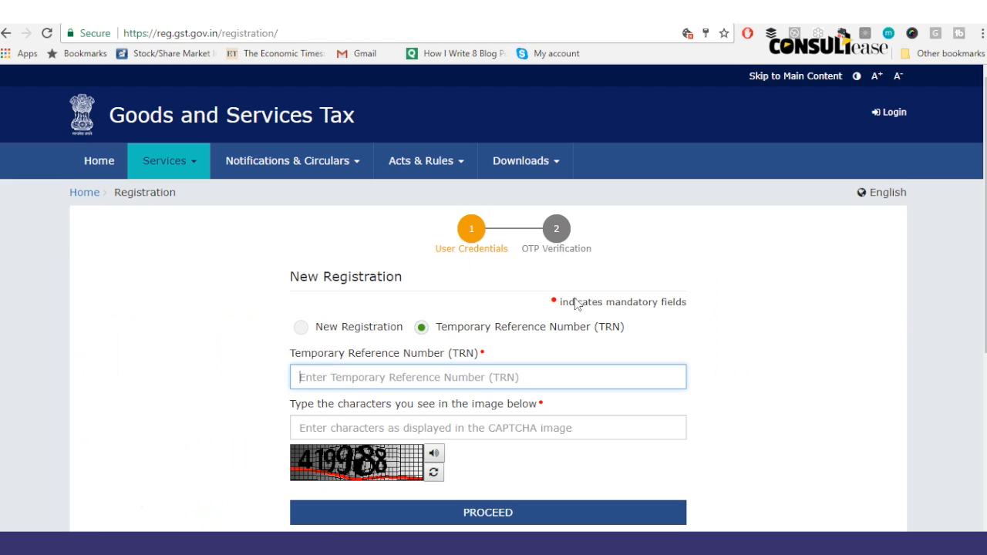
key("ctrl+v")
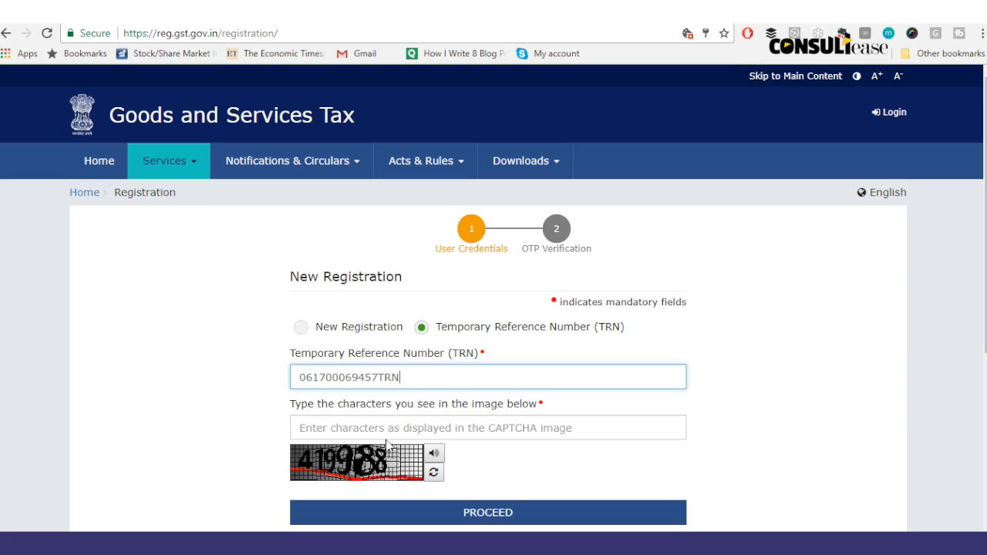
left_click(385, 439)
type("41998")
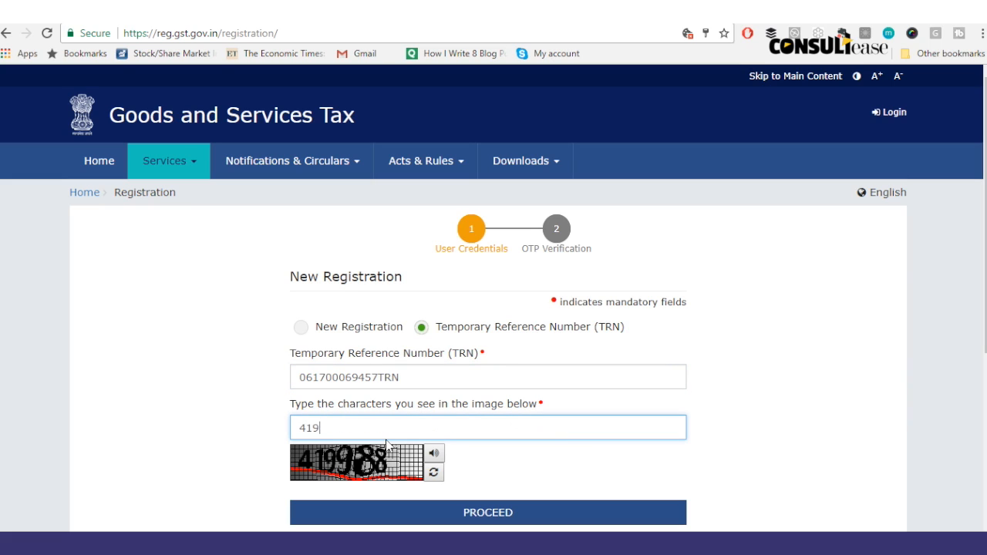
type("8")
left_click(467, 510)
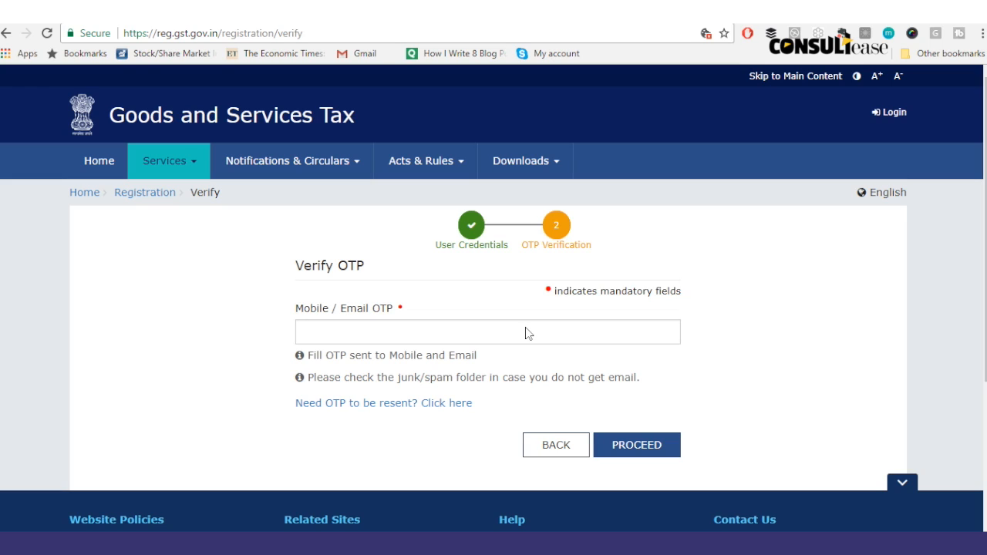
Step: Enter the e-mail OTP and verify it to open the TRN dashboard
left_click(503, 337)
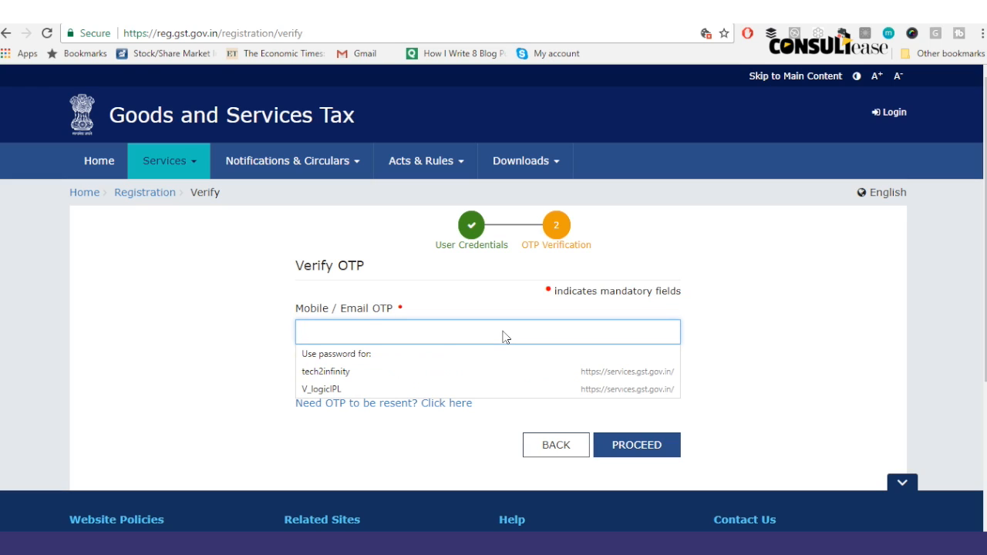
type("12")
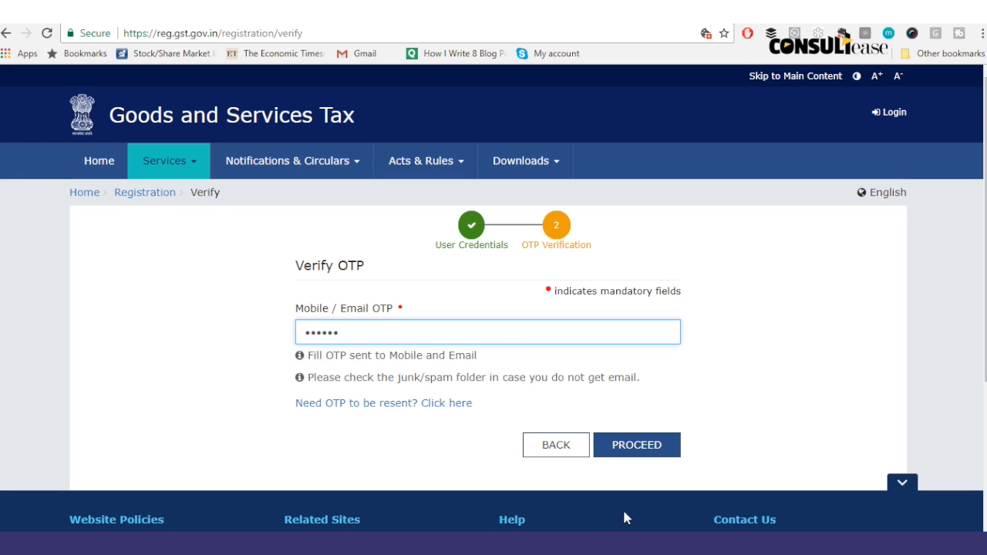
left_click(639, 443)
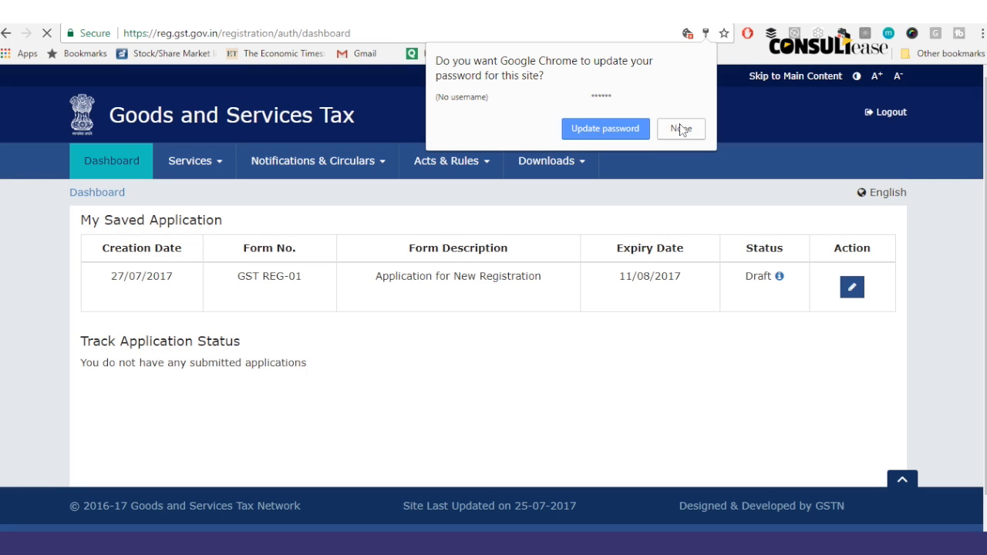
Step: Dismiss the password prompt and edit the Draft REG-01 application from the dashboard
left_click(678, 129)
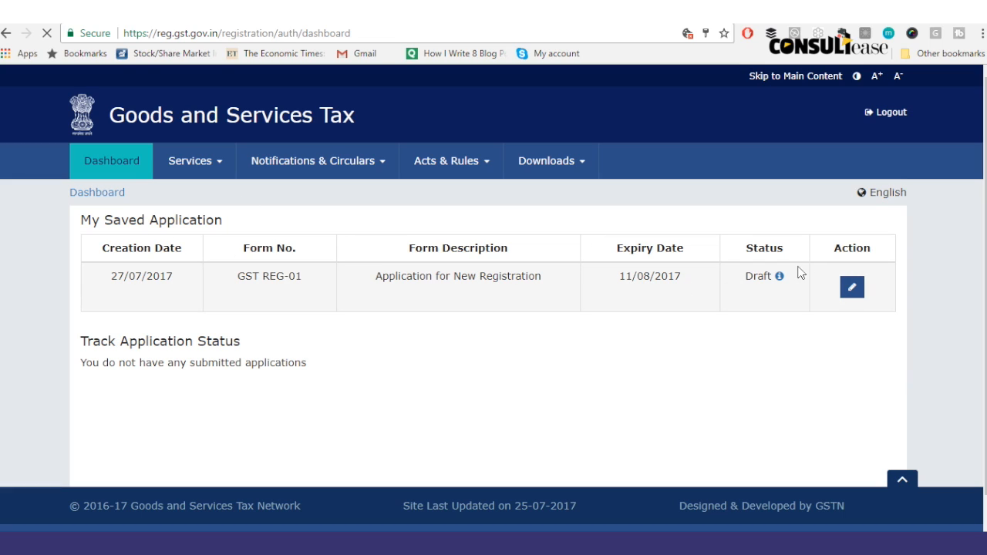
left_click(852, 288)
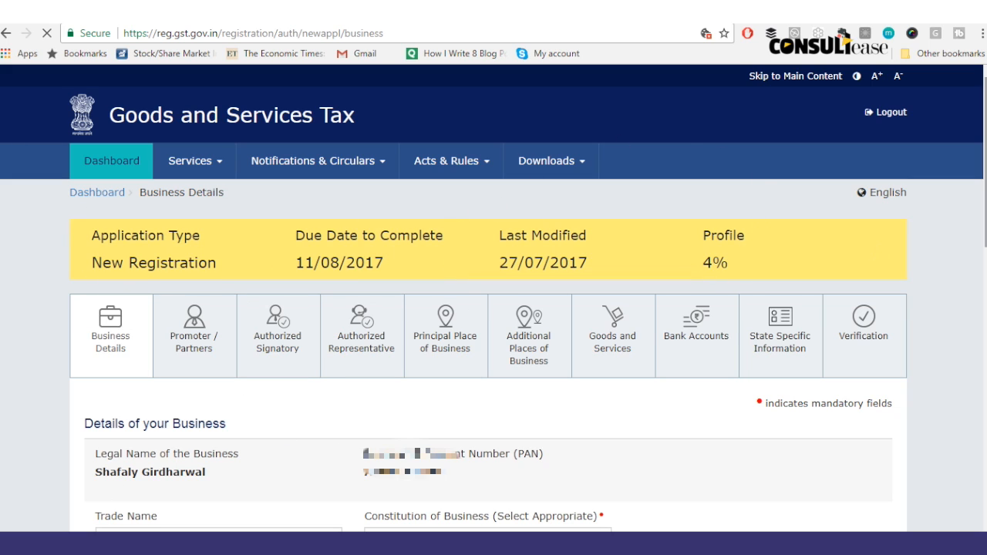
Step: Enter the business trade name and set Constitution of Business to Proprietorship
left_click_drag(985, 199, 983, 289)
left_click(260, 289)
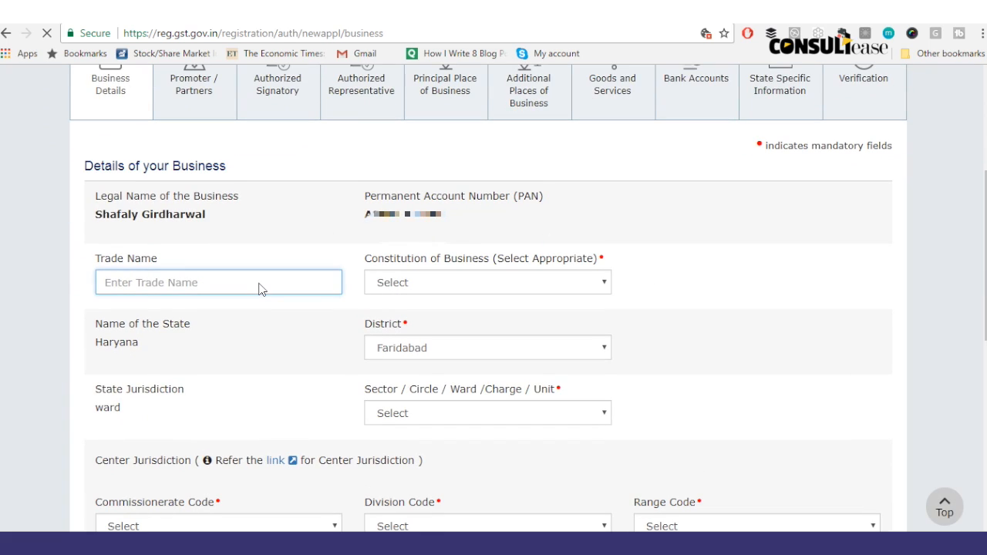
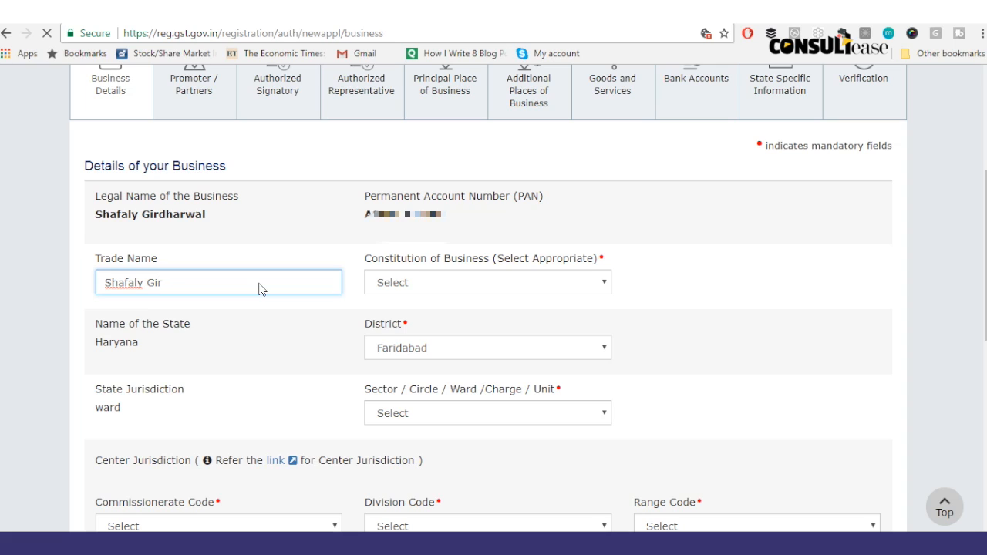
key("Tab")
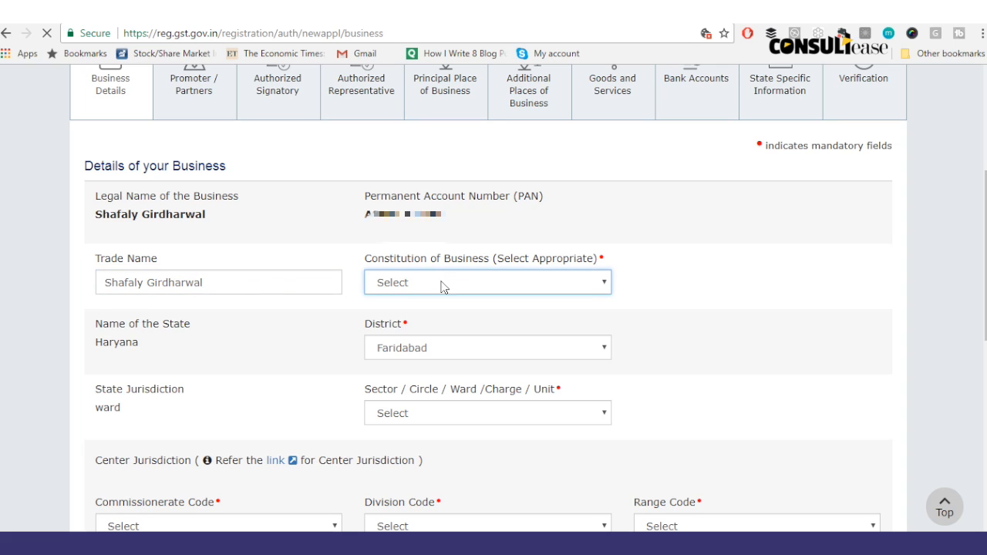
left_click(442, 284)
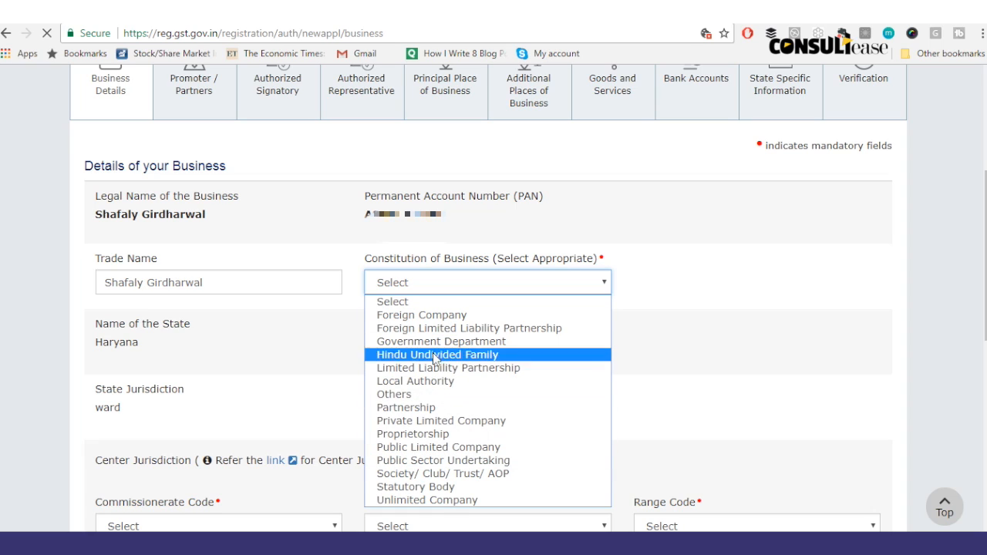
left_click(413, 434)
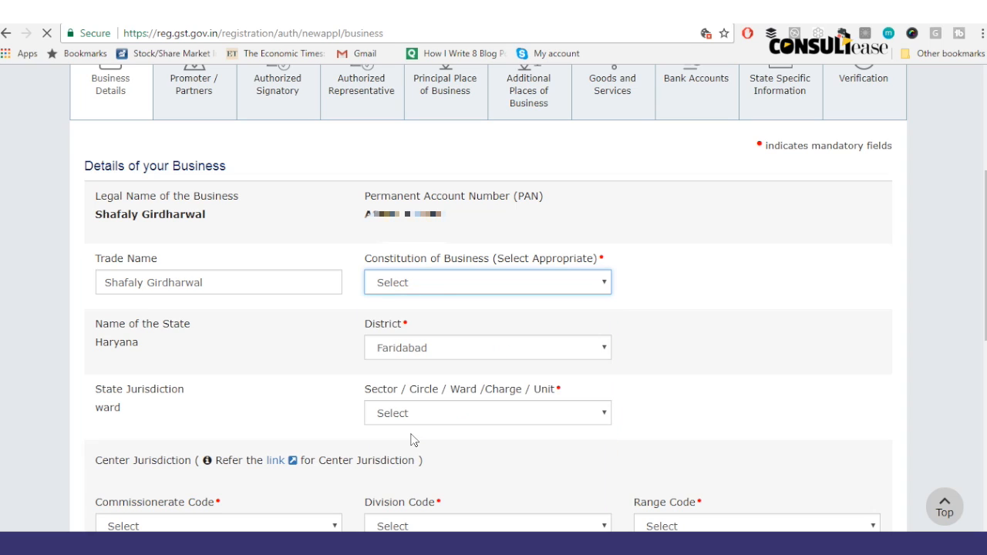
Step: Browse the district and ward lists unchanged, then follow the Center Jurisdiction link
left_click(457, 355)
left_click(347, 355)
left_click(400, 415)
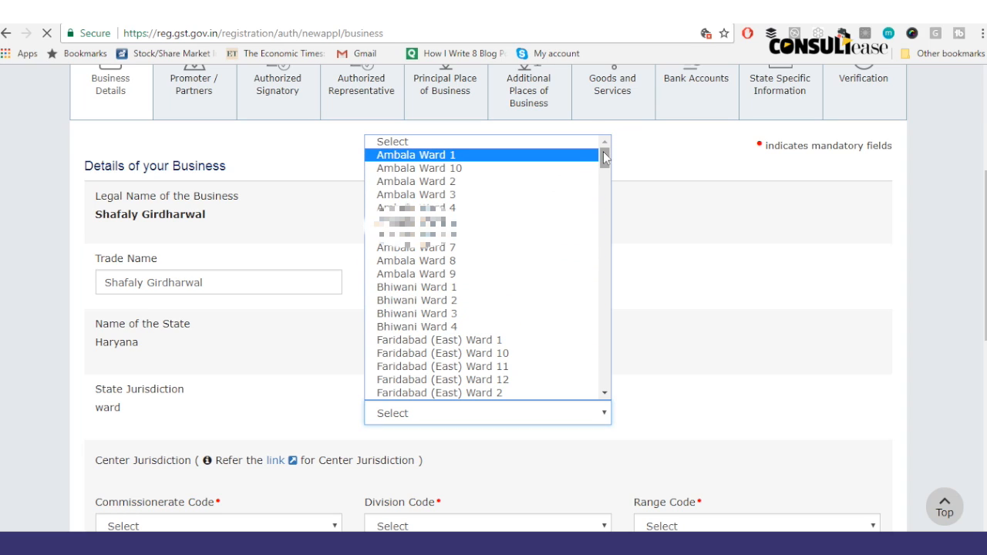
left_click_drag(605, 160, 606, 177)
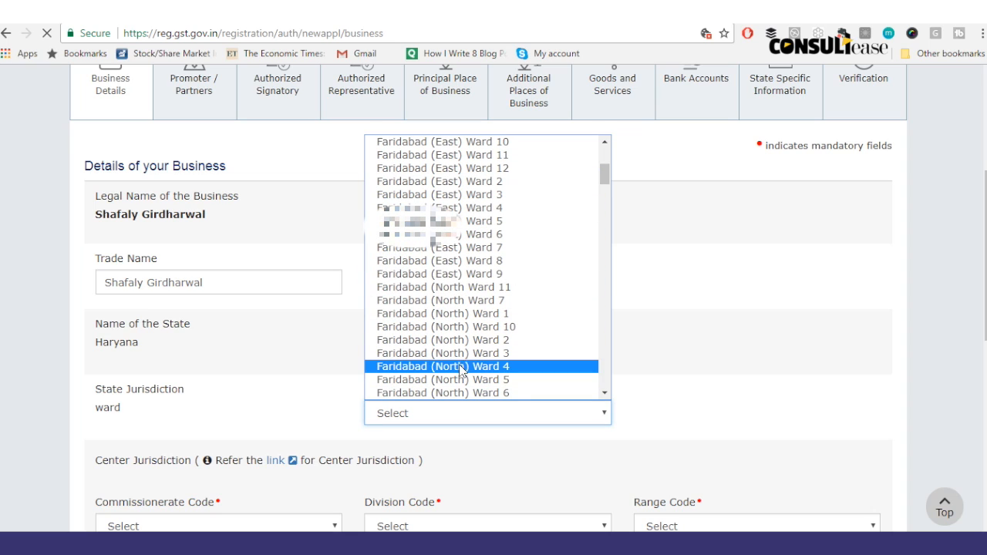
mouse_move(605, 176)
left_mouse_down()
mouse_move(608, 160)
mouse_move(606, 195)
left_mouse_up()
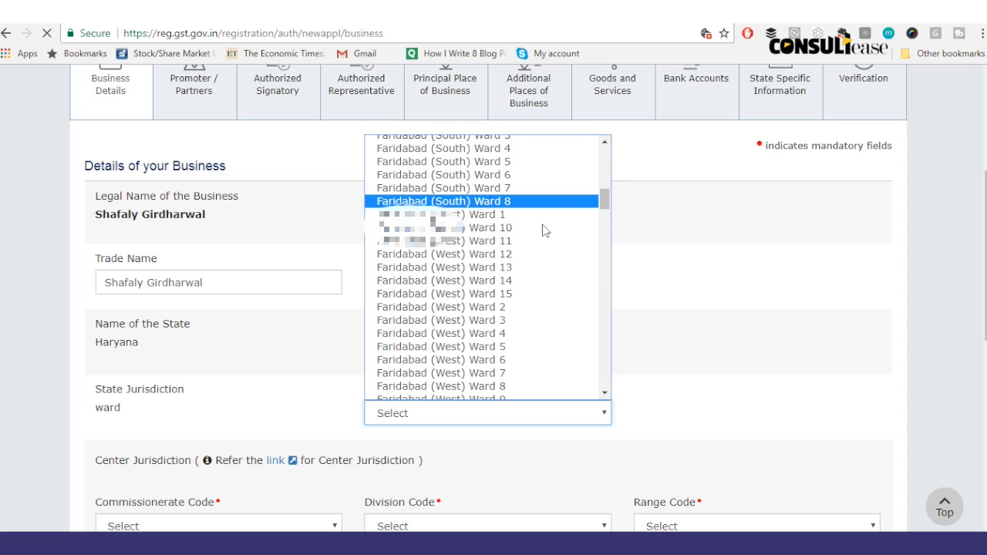
left_click(735, 333)
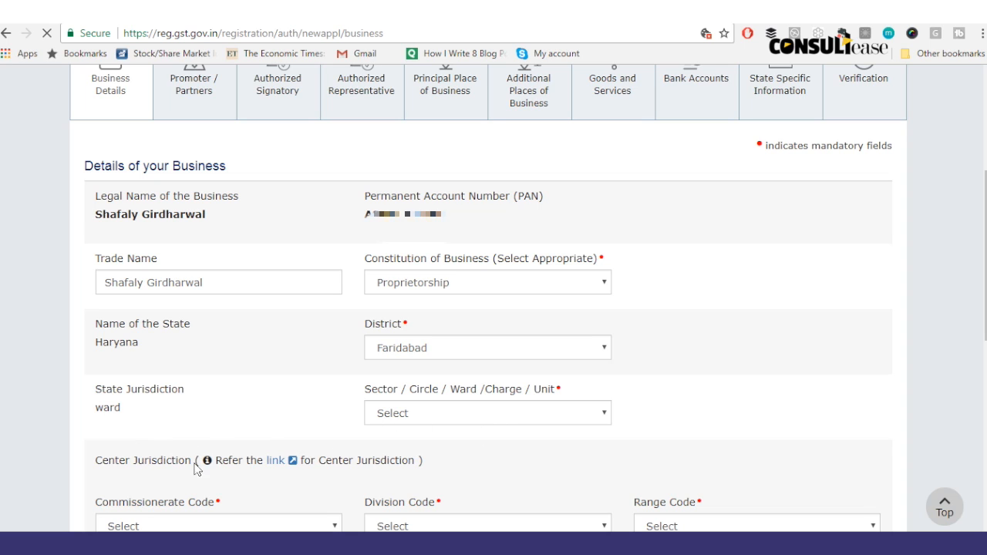
left_click(276, 461)
Step: Look up Haryana's centre jurisdiction (FARIDABAD-I, DIVISION-I, RANGE-1) on the CBEC ACES site
left_click(527, 324)
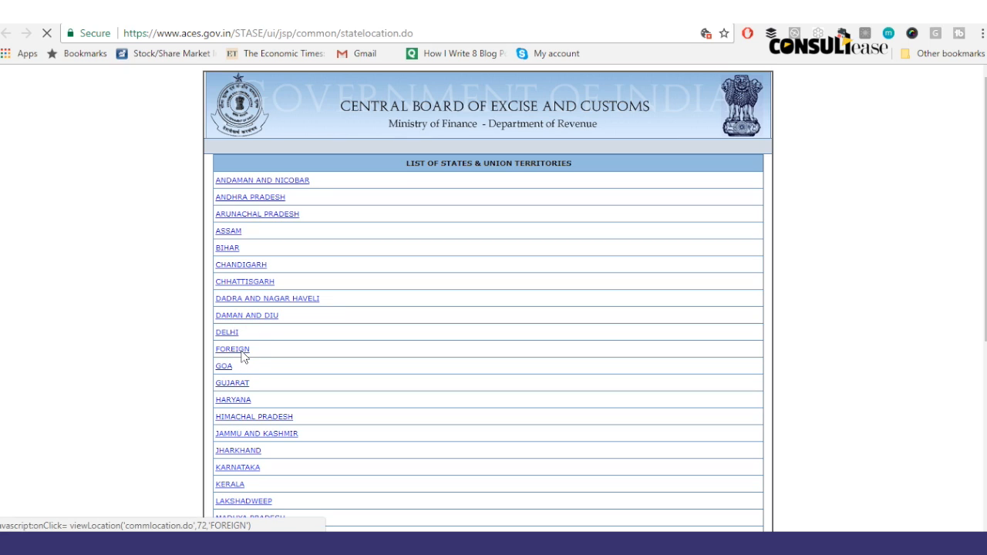
left_click(246, 402)
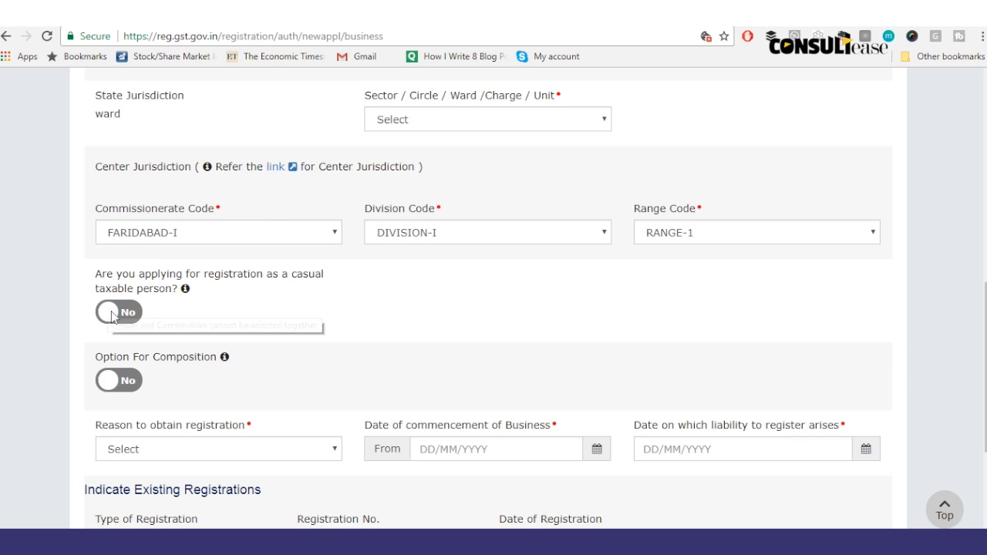
Step: Preview the composition declaration, leave Option For Composition at No, and open Reason to obtain registration
left_click(112, 381)
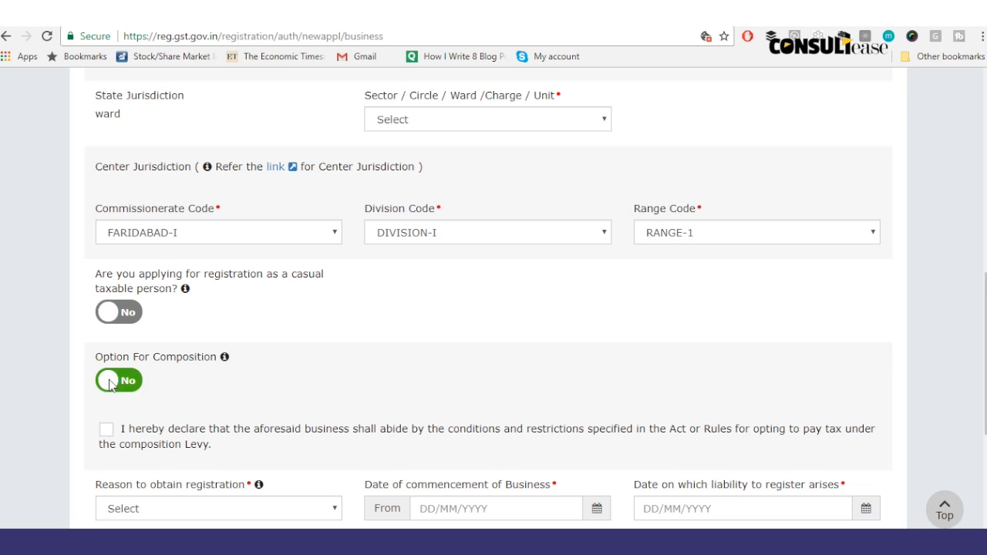
left_click(129, 382)
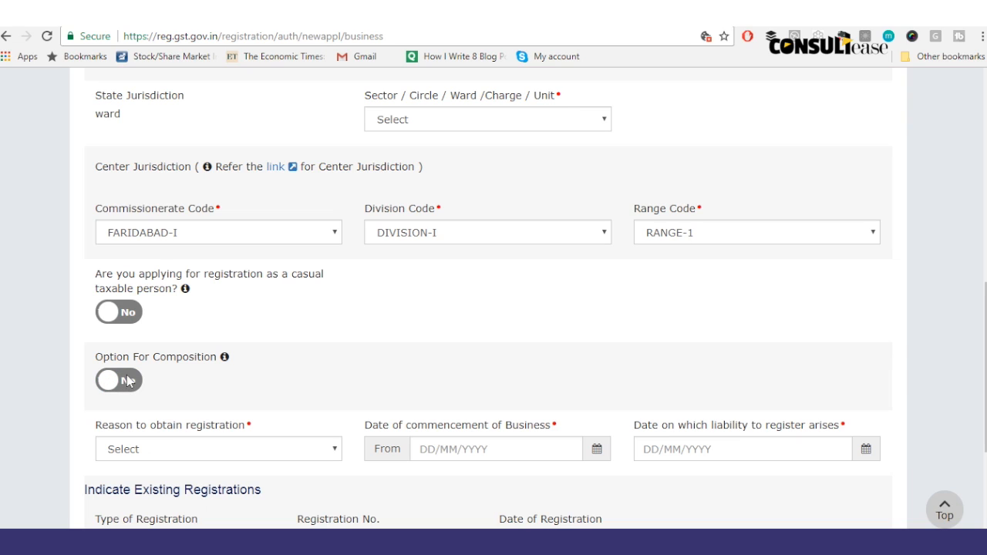
left_click(112, 379)
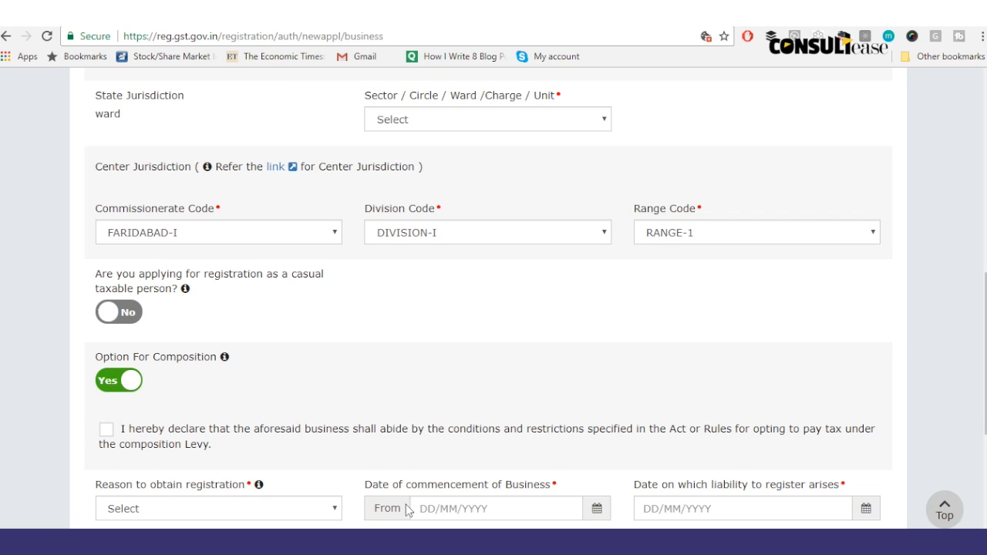
left_click(132, 380)
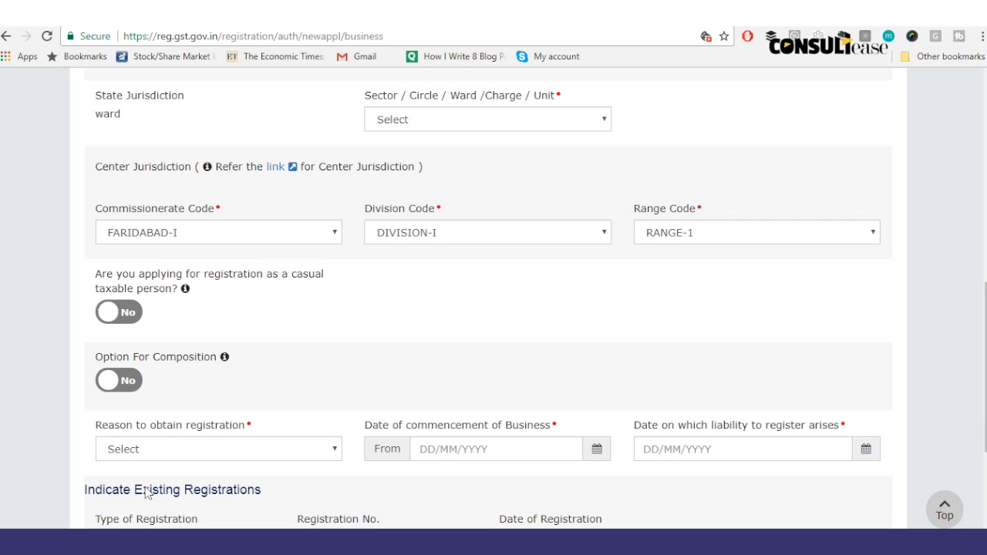
left_click(195, 453)
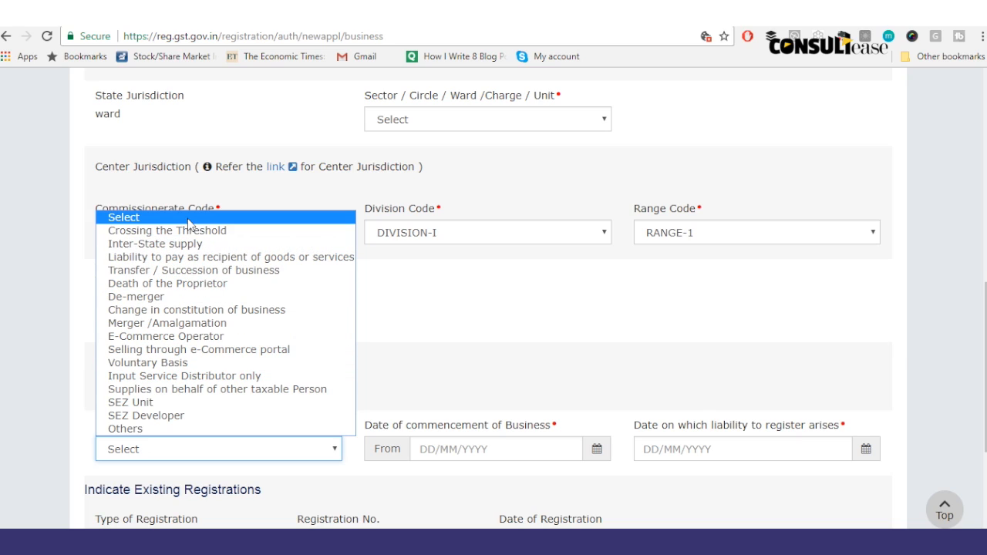
Step: Choose Inter-State supply as the reason to obtain registration
left_click(202, 258)
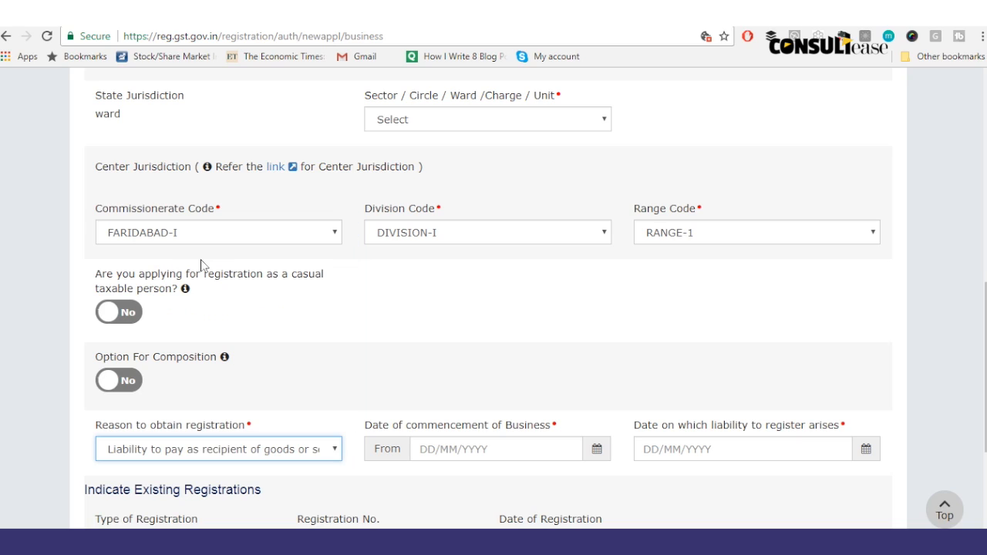
left_click(221, 450)
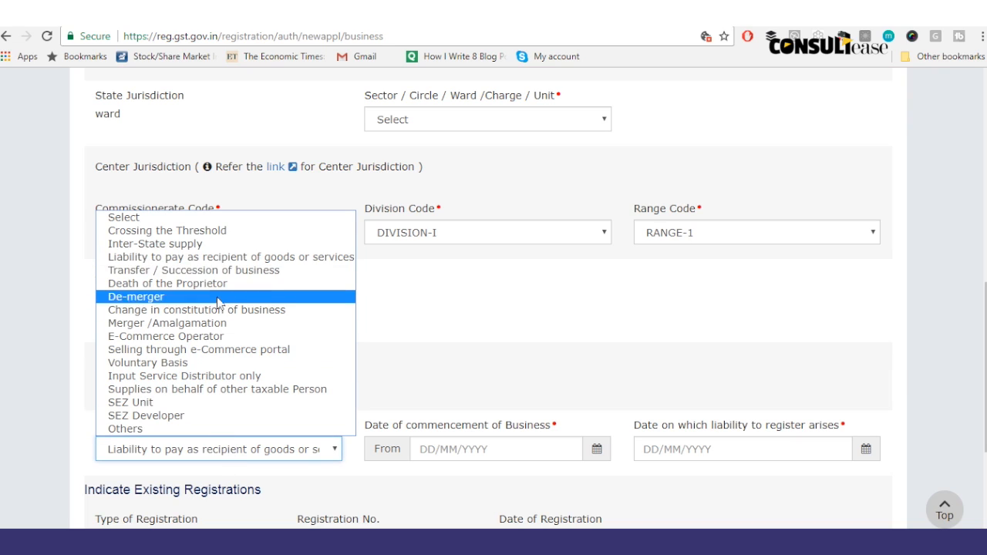
left_click(202, 244)
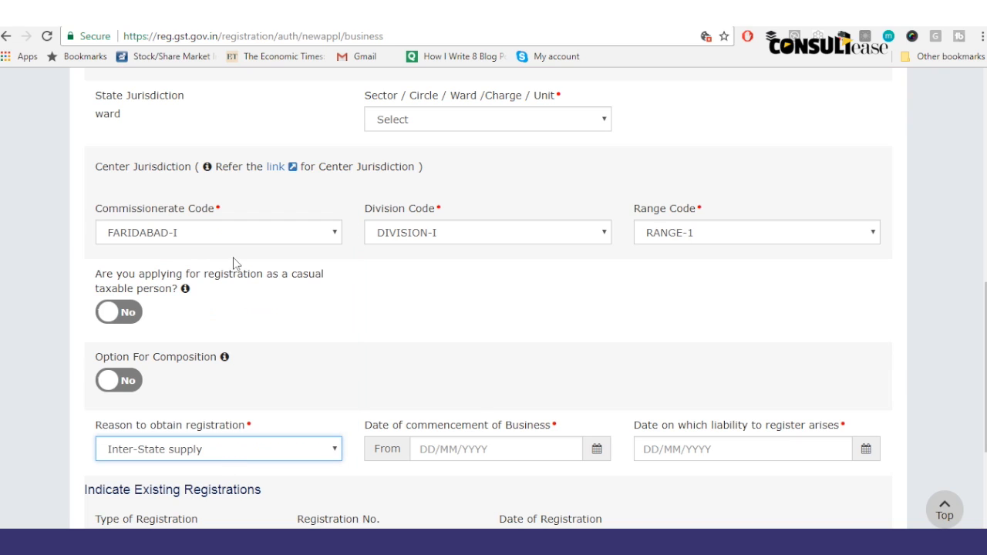
Step: Set business commencement to 01/07/2017 and the liability date to 18/07/2017
left_click(596, 451)
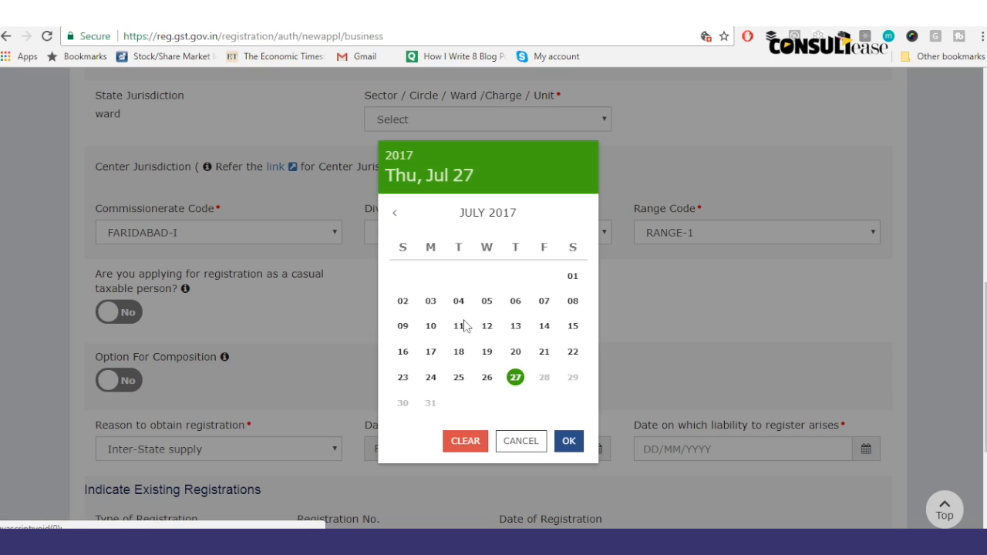
left_click(487, 326)
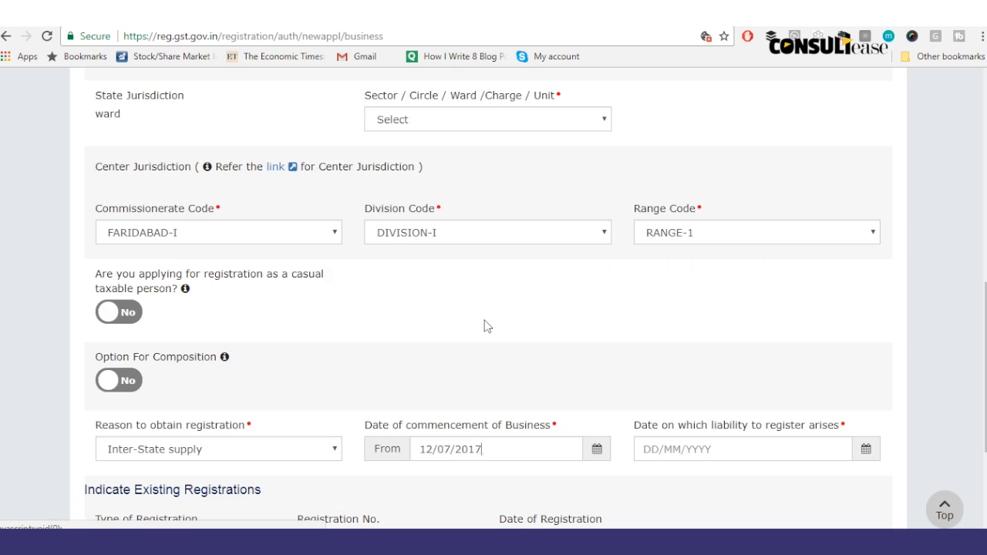
left_click(867, 449)
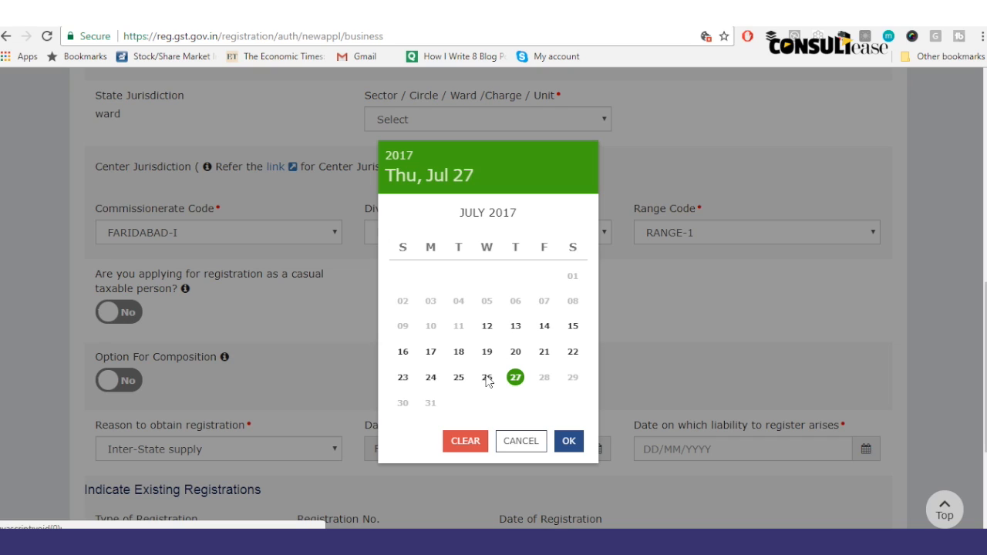
left_click(459, 352)
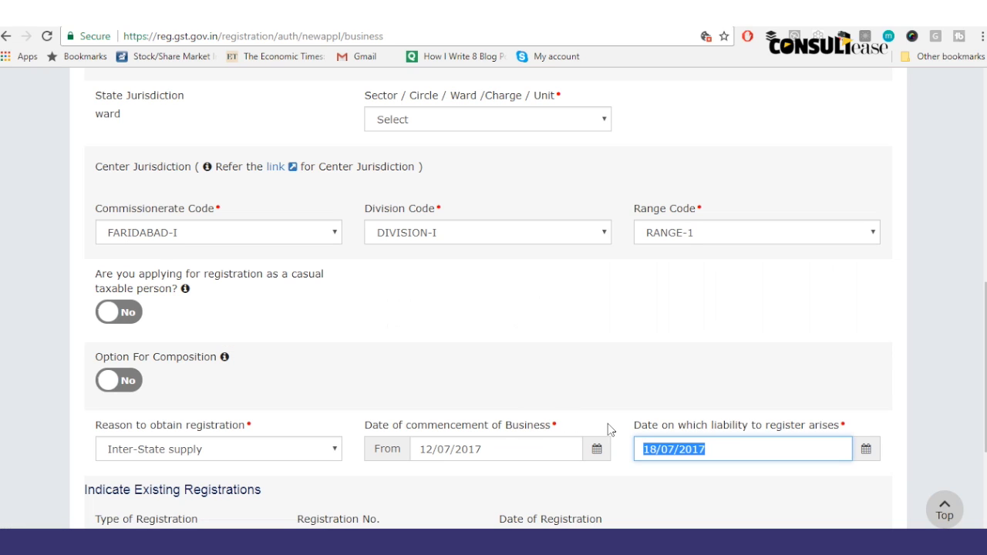
left_click(598, 451)
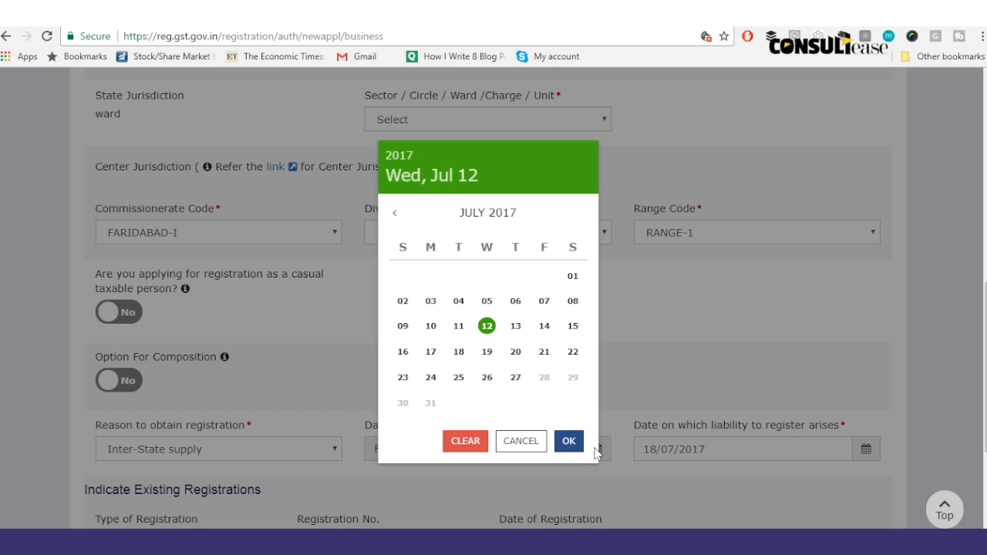
left_click(574, 276)
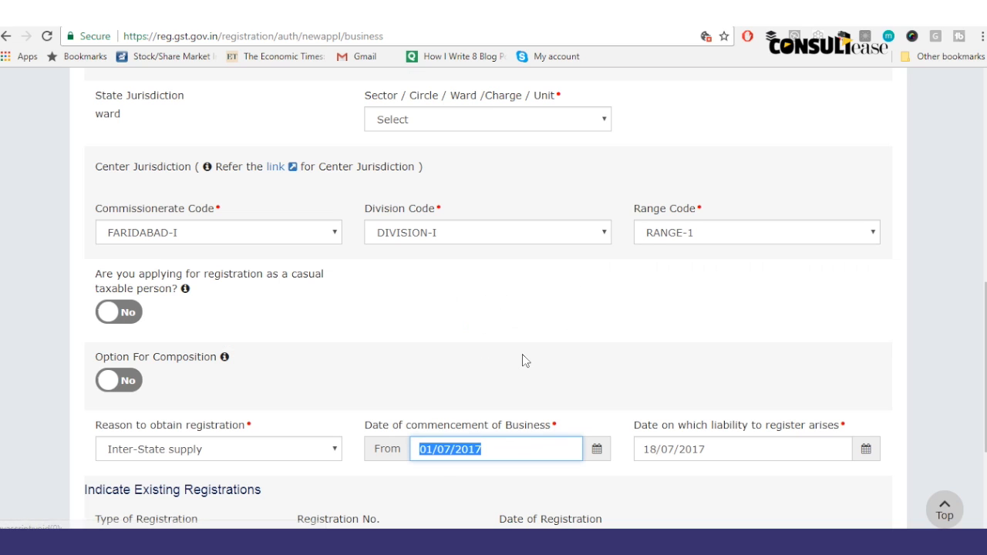
left_click_drag(985, 321, 985, 391)
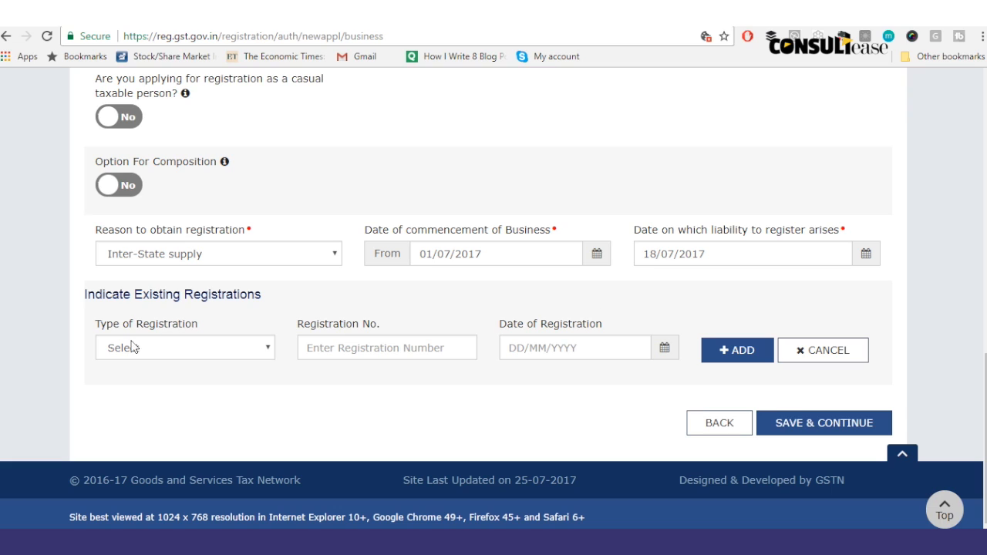
left_click(164, 354)
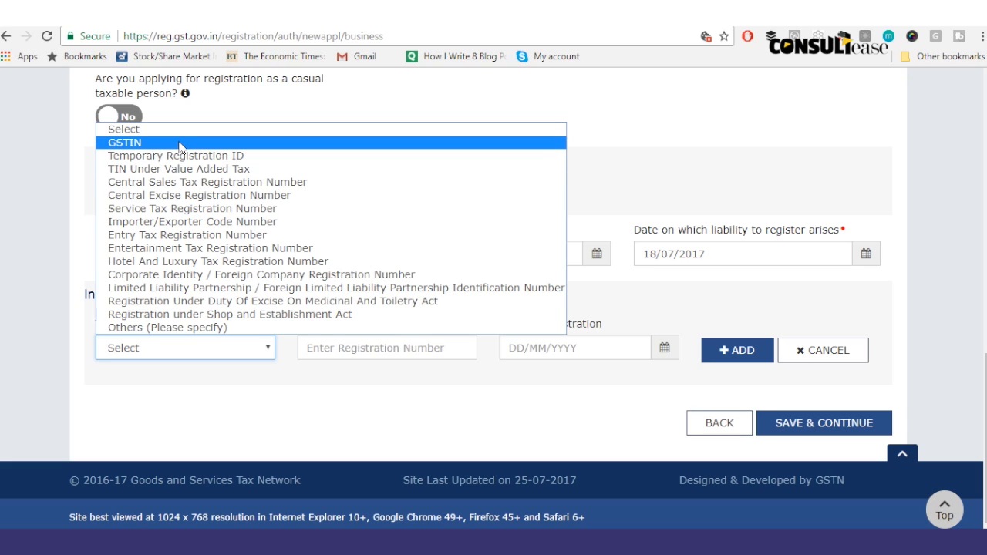
left_click(182, 143)
left_click(259, 348)
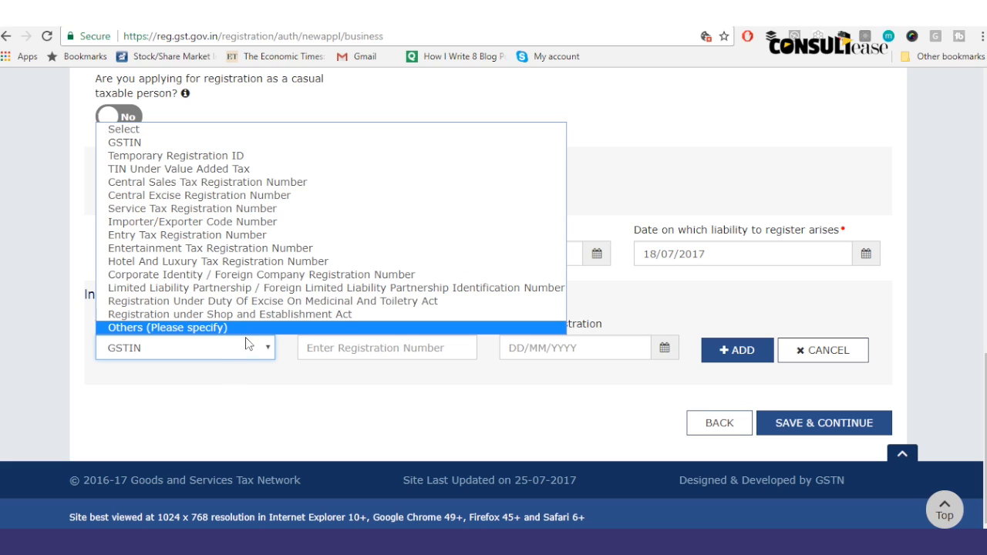
left_click(257, 329)
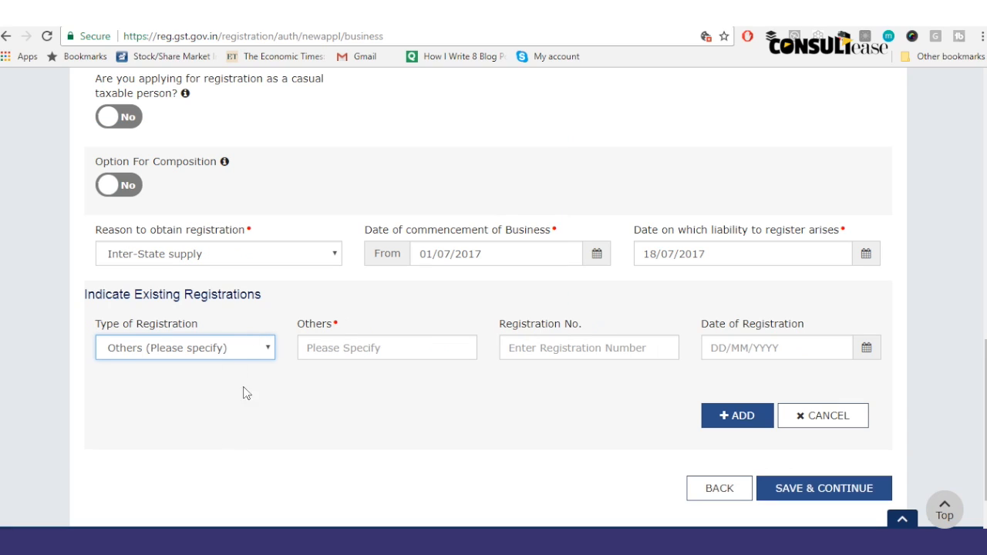
left_click(377, 348)
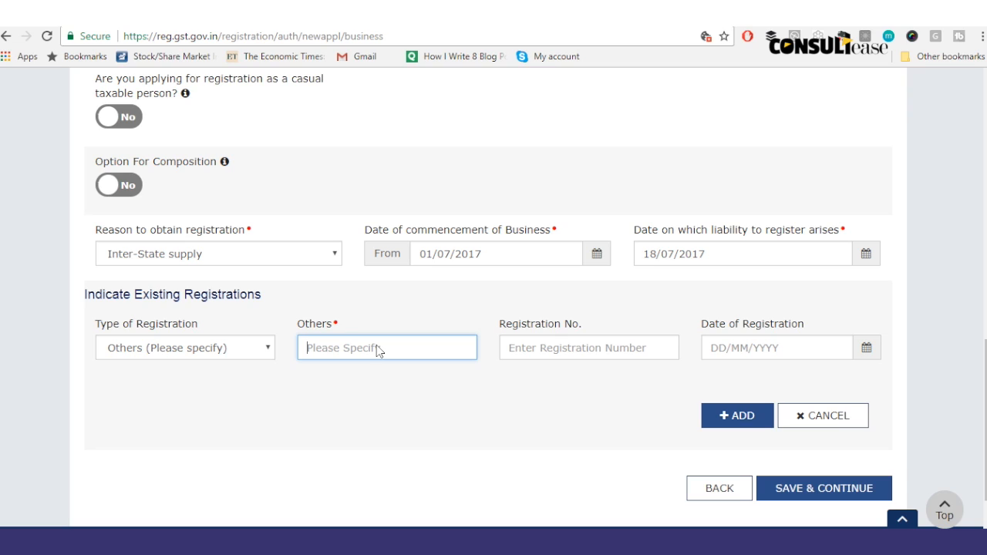
left_click(576, 345)
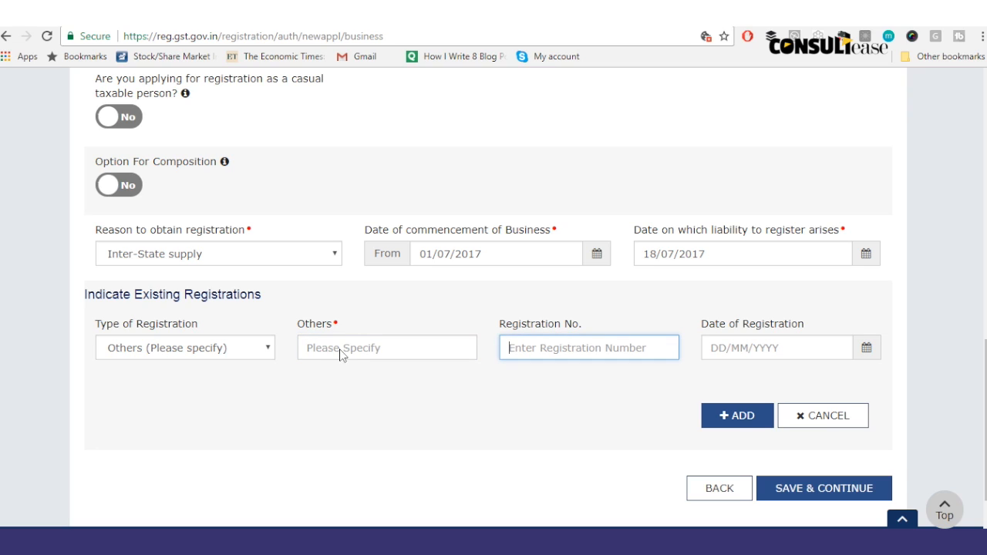
left_click(272, 353)
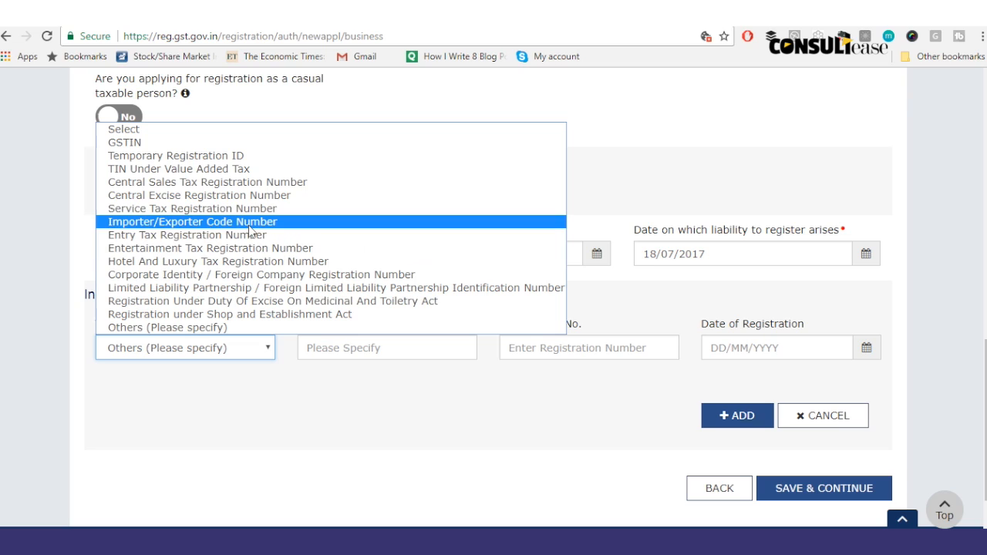
left_click(245, 156)
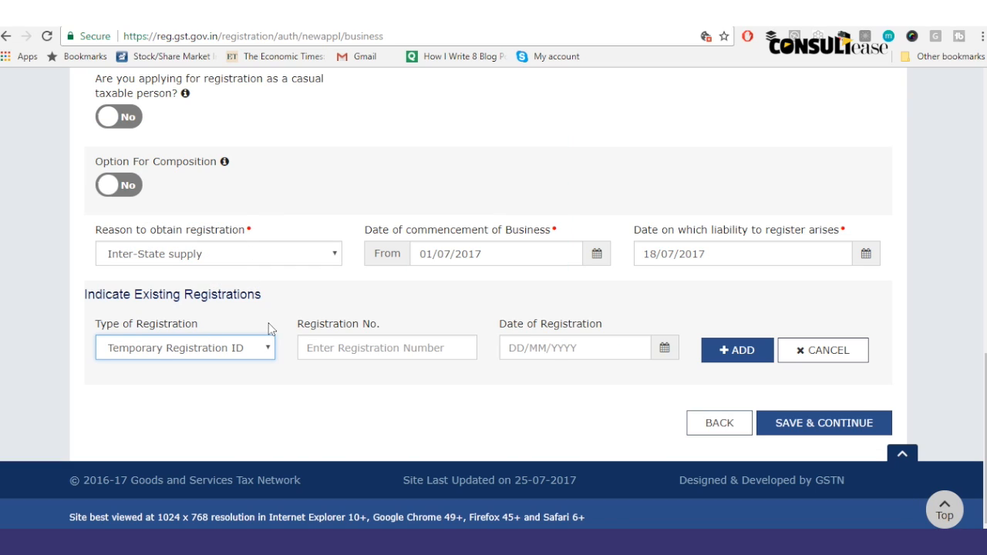
left_click(305, 348)
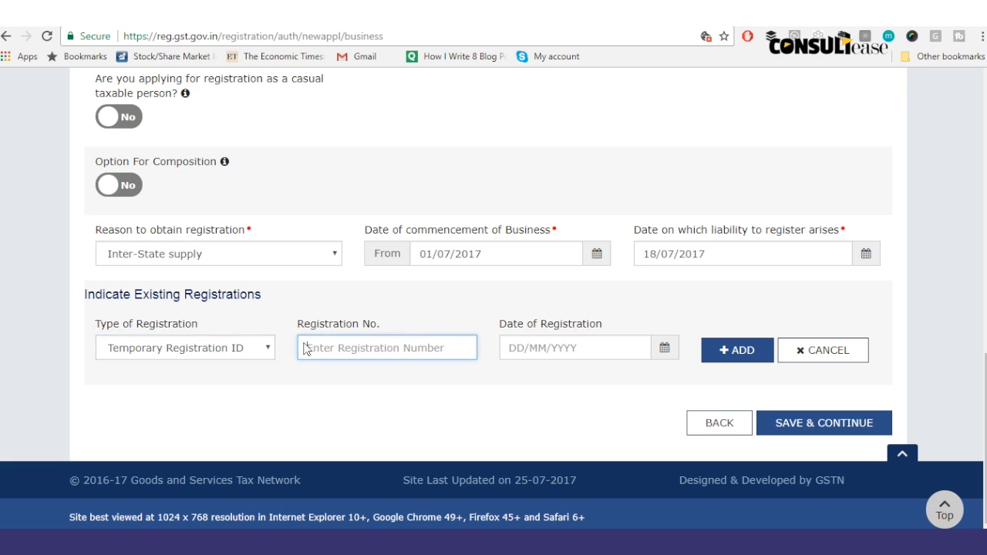
left_click(251, 350)
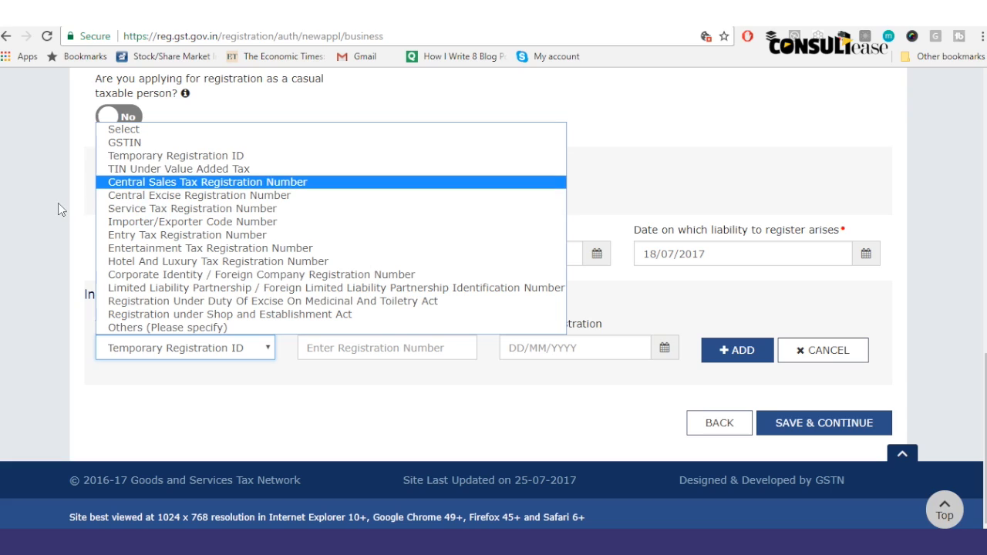
left_click(31, 223)
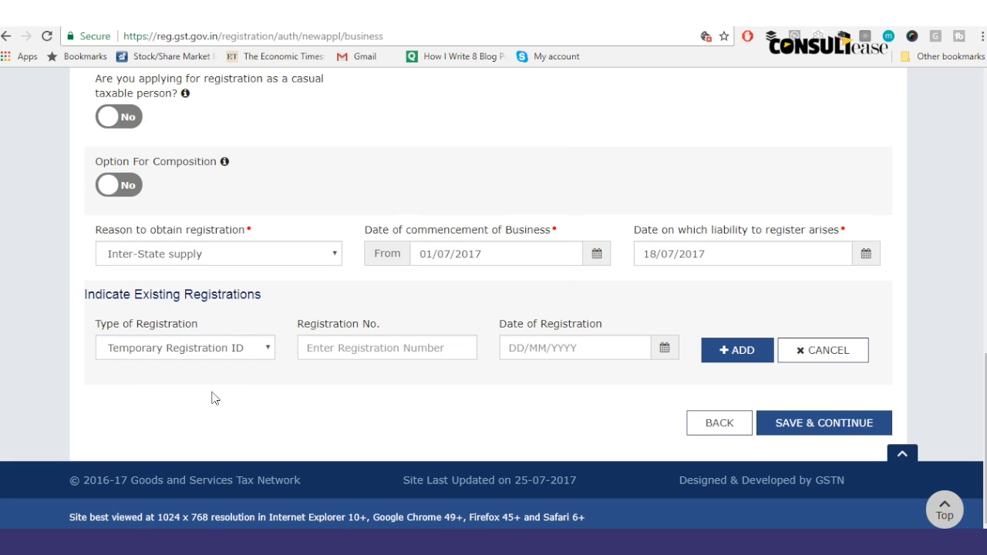
left_click(827, 360)
Step: Choose ward Faridabad (East) Ward 1 and save the business details
left_click(807, 424)
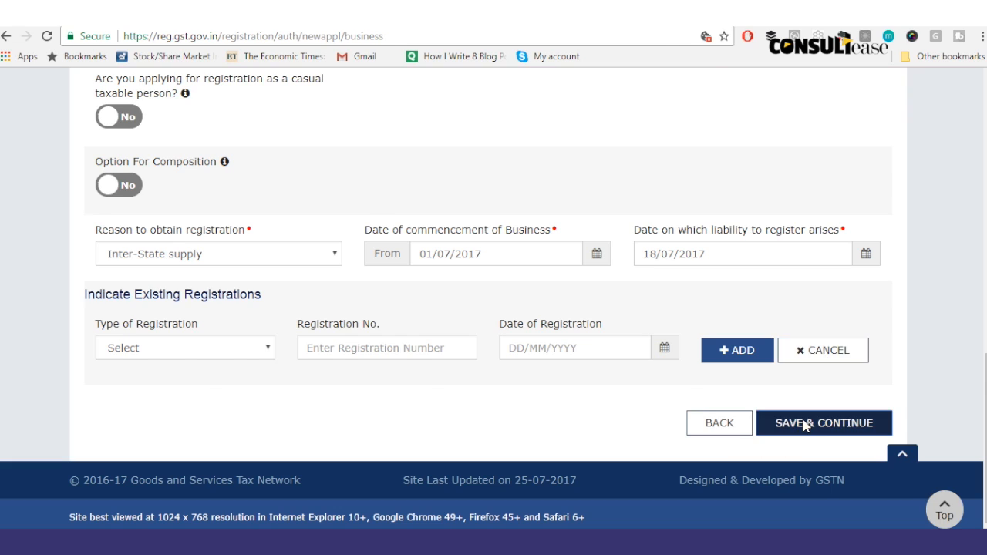
left_click(567, 308)
left_click(478, 229)
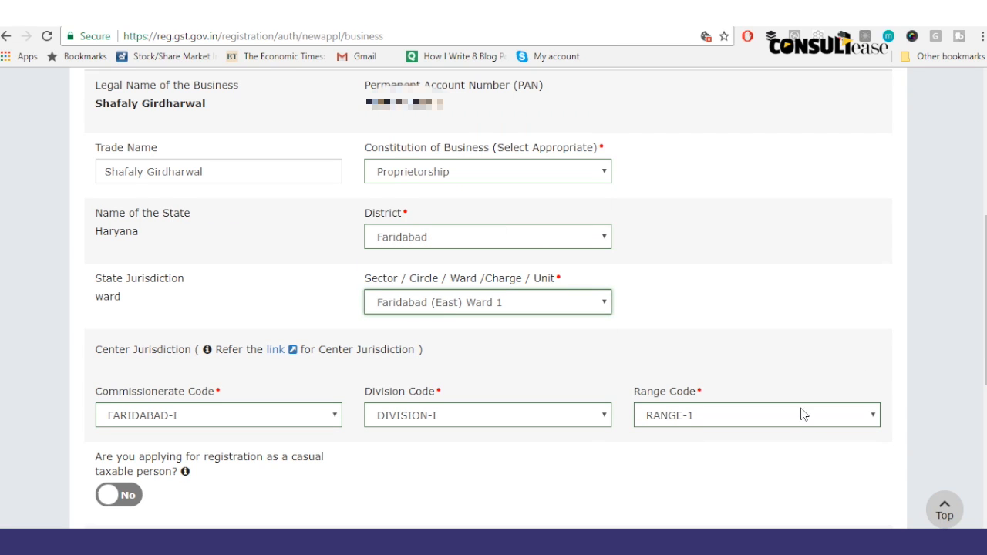
scroll(985, 244, "down", 5)
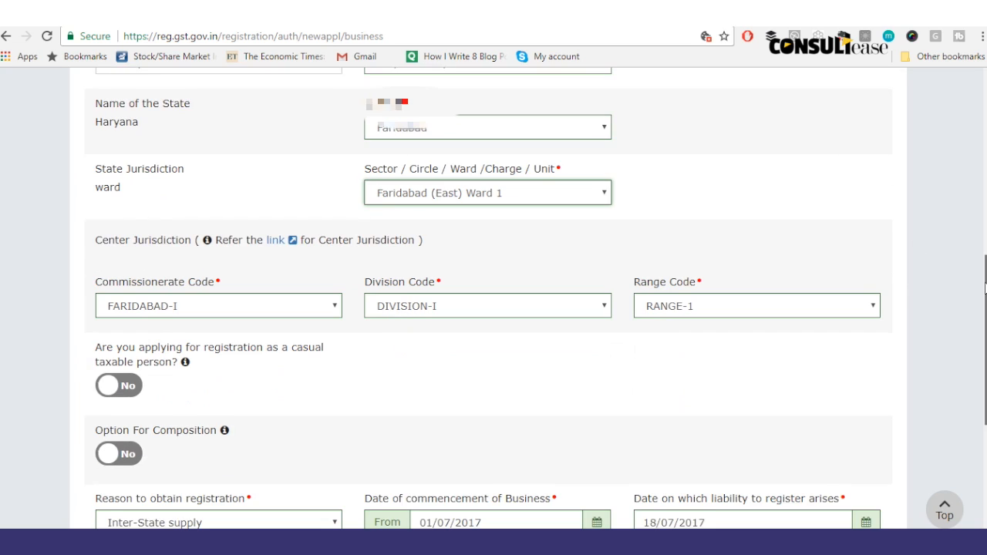
left_click(800, 424)
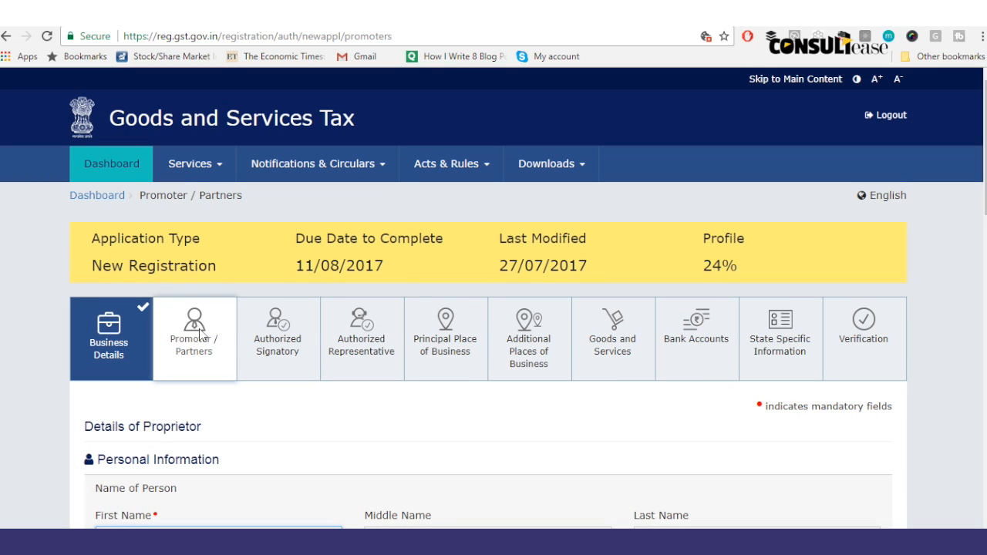
Step: Enter the father's first name and last-name initial in the proprietor details
right_click(199, 331)
left_click(191, 317)
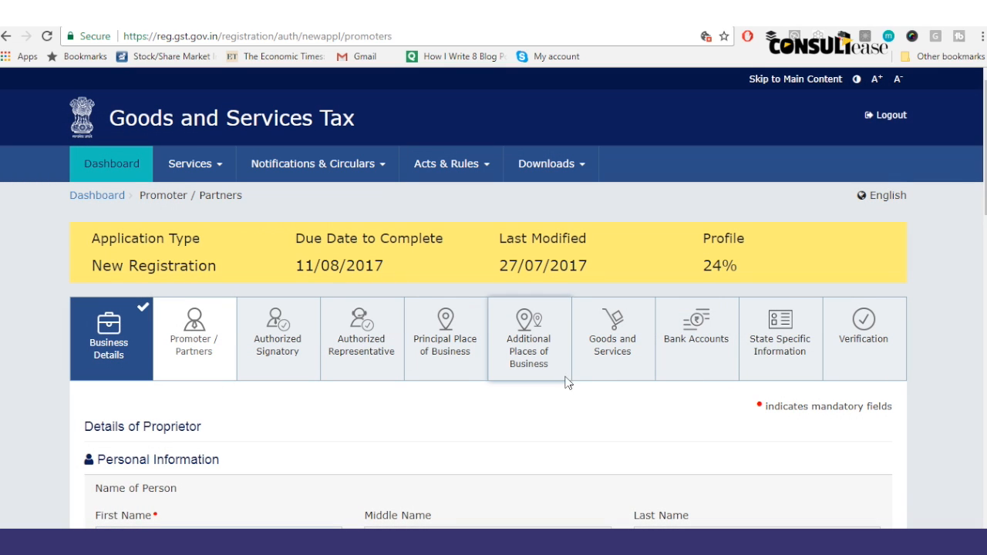
scroll(970, 159, "down", 4)
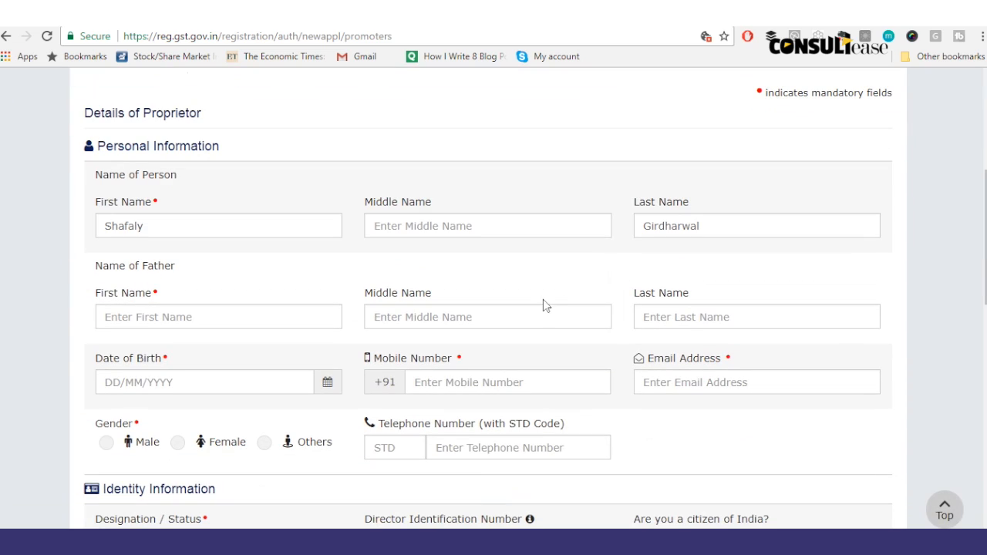
left_click(215, 324)
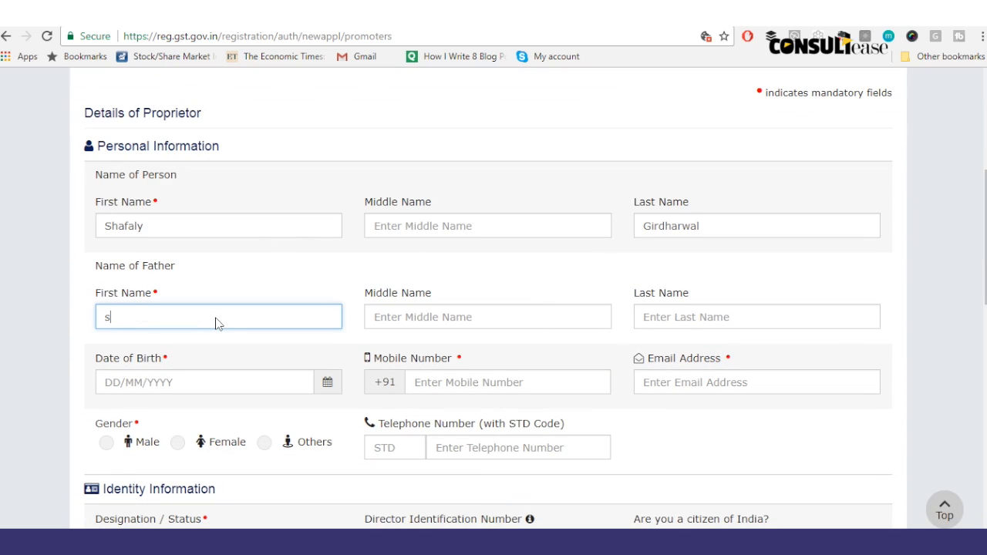
key("Tab")
key("Tab")
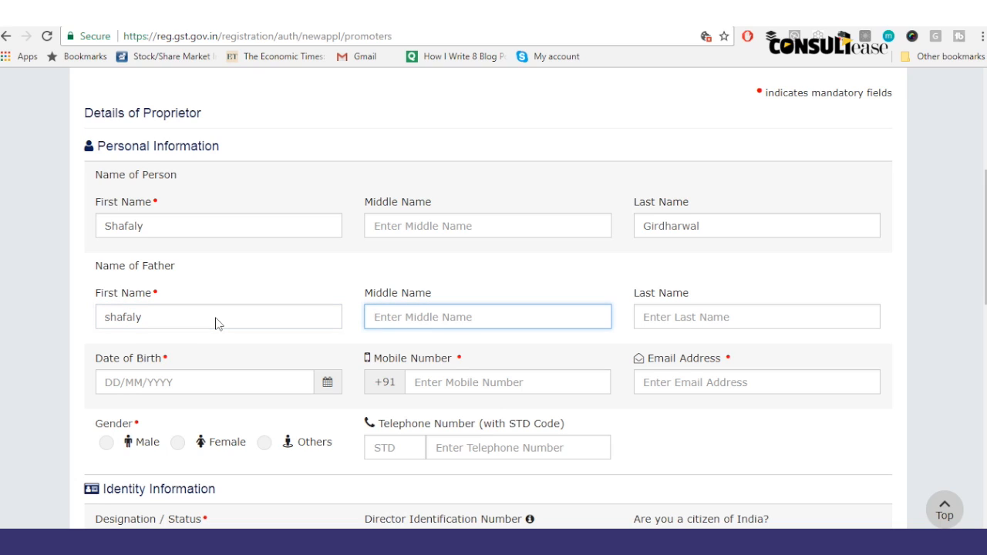
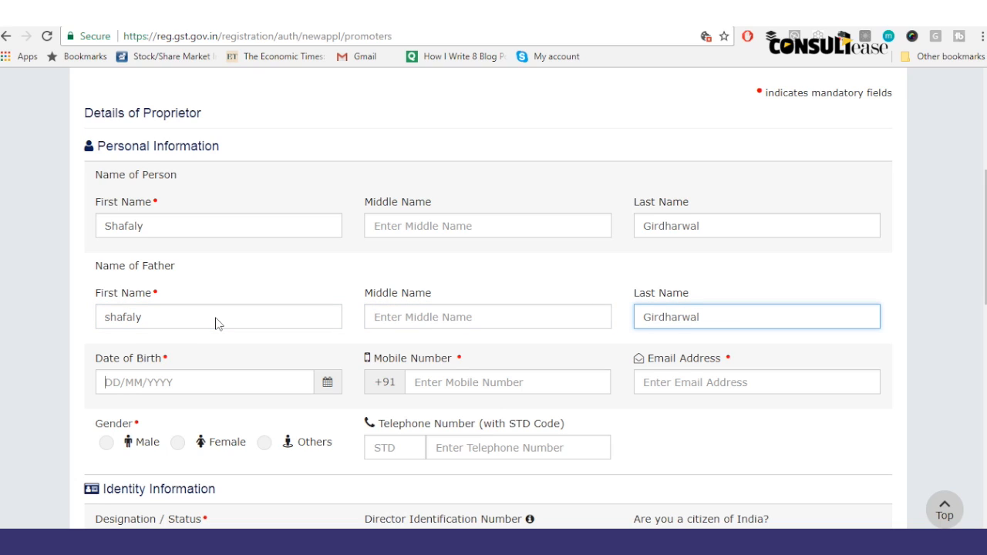
key("Tab")
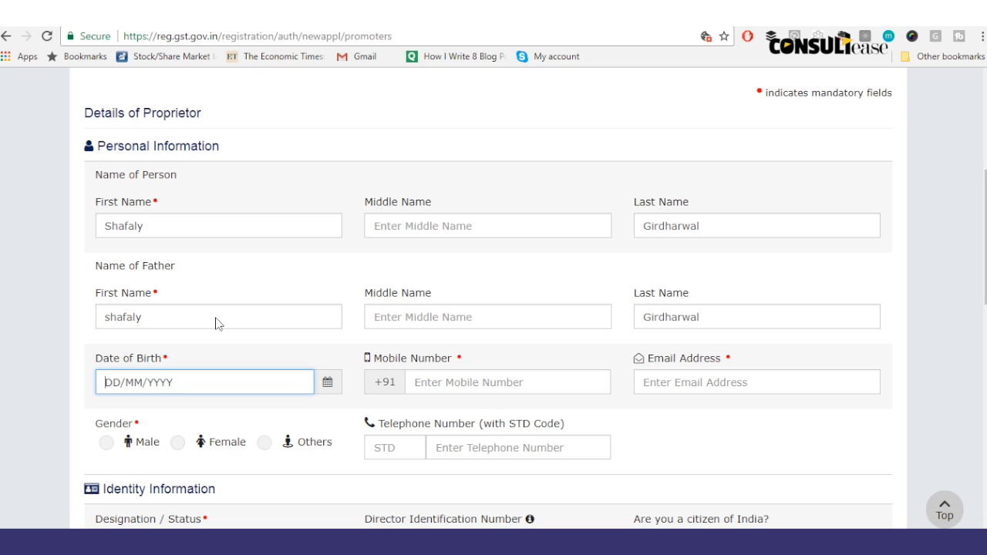
Step: Pick the proprietor's date of birth from the calendar, adjusting the month
double_click(337, 381)
left_click(336, 381)
left_click(328, 381)
left_click(329, 383)
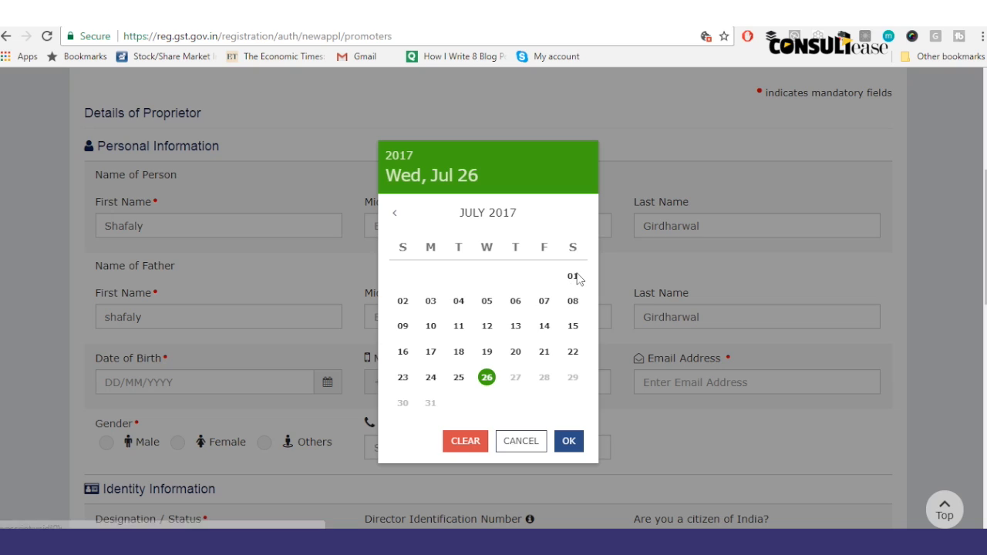
left_click(575, 276)
left_click(325, 390)
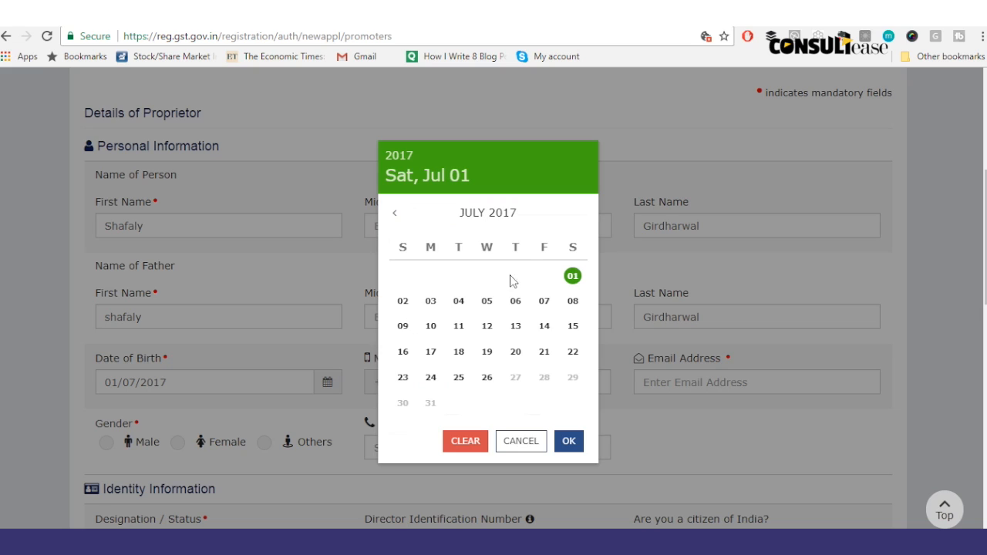
left_click(397, 214)
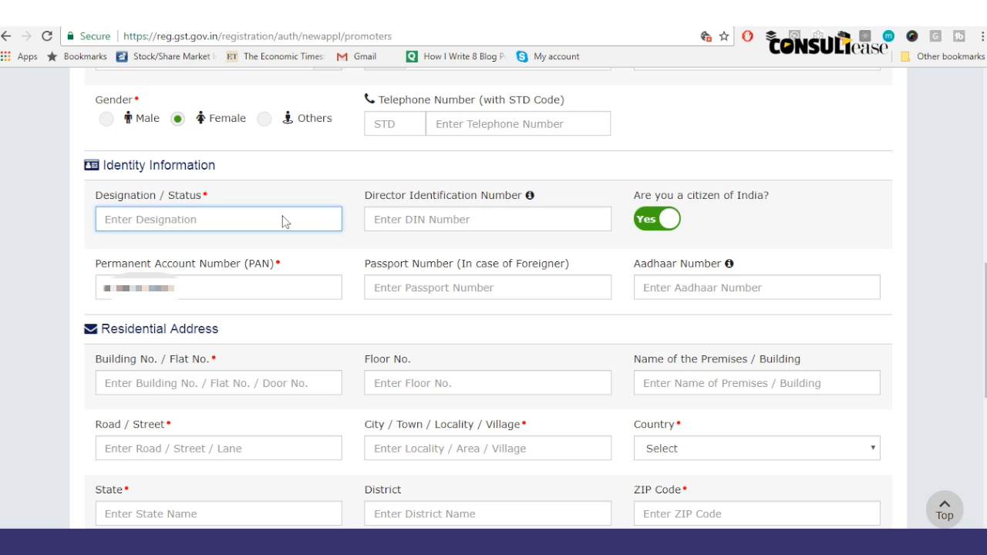
Step: Enter Proprietor as the designation, leaving passport and Aadhaar numbers empty
type("Proprietor")
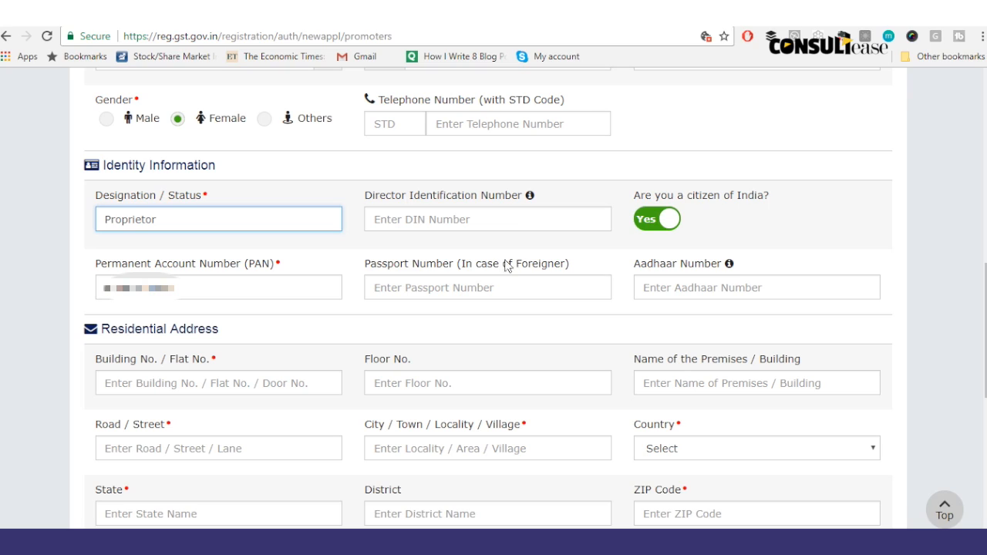
left_click(532, 224)
left_click(494, 287)
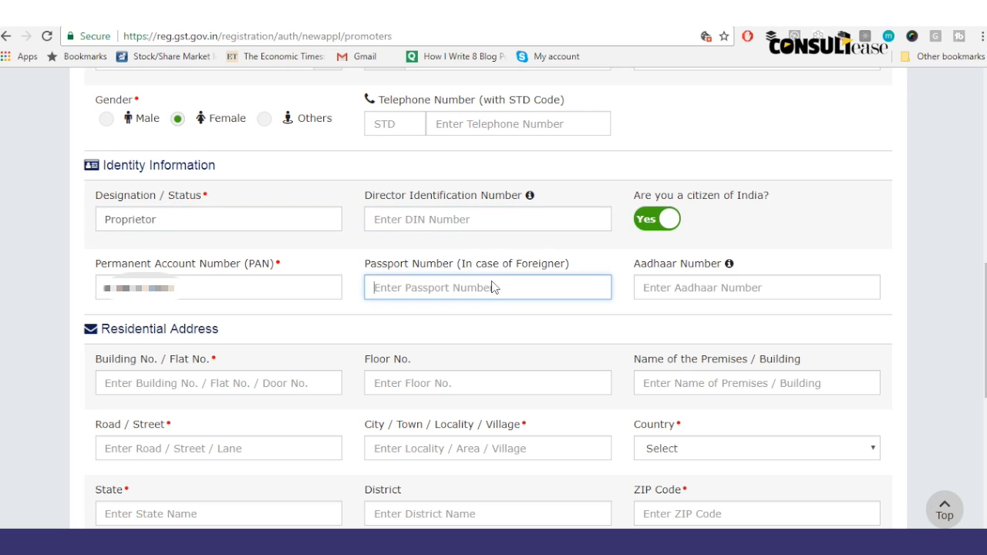
left_click(658, 299)
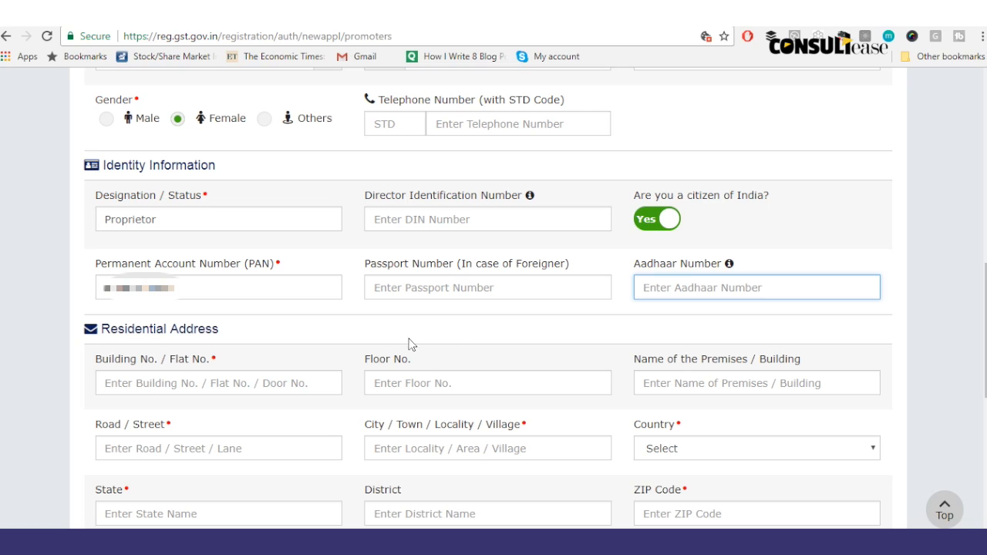
left_click(358, 334)
Step: Fill the residential address building name and floor number 5
left_click(274, 383)
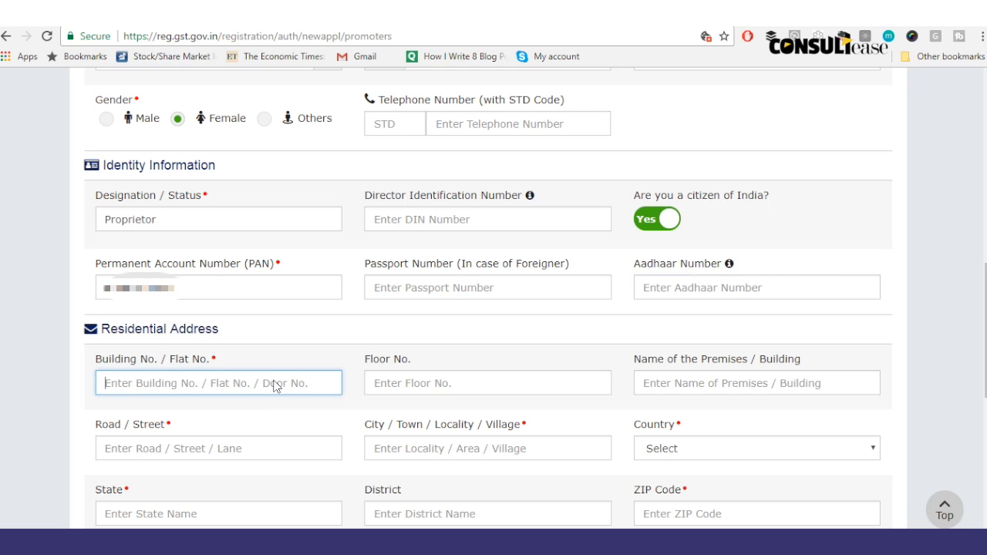
type("T")
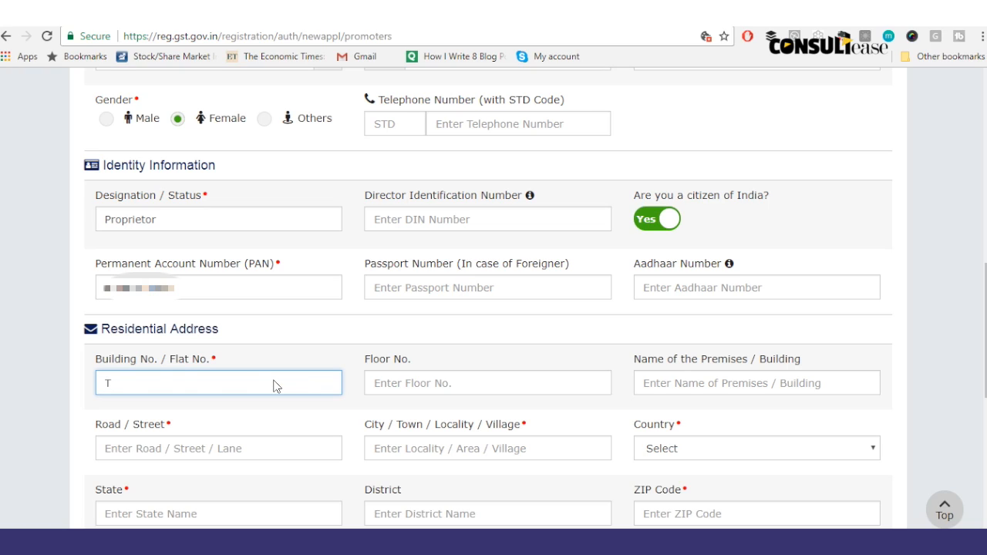
key("BackSpace")
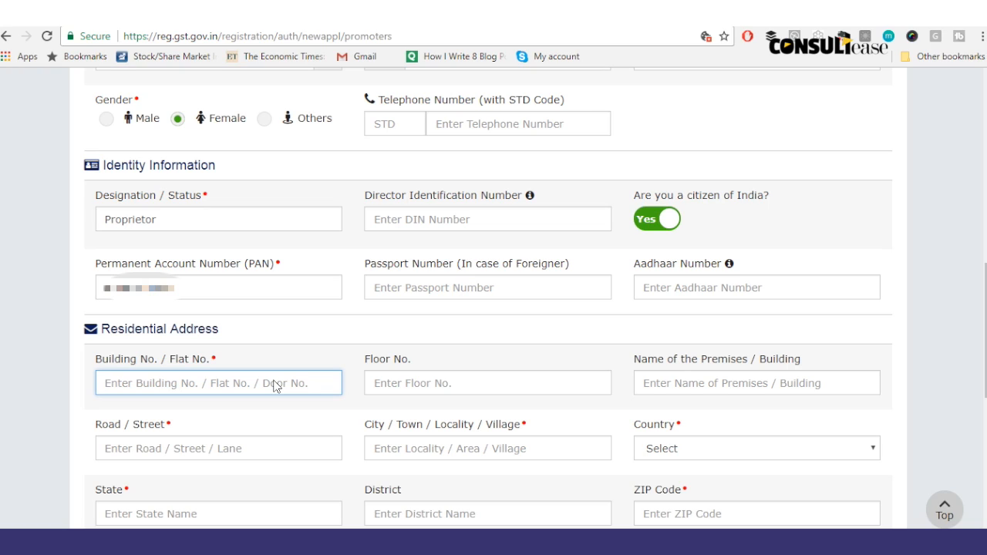
type("50")
key("BackSpace")
key("BackSpace")
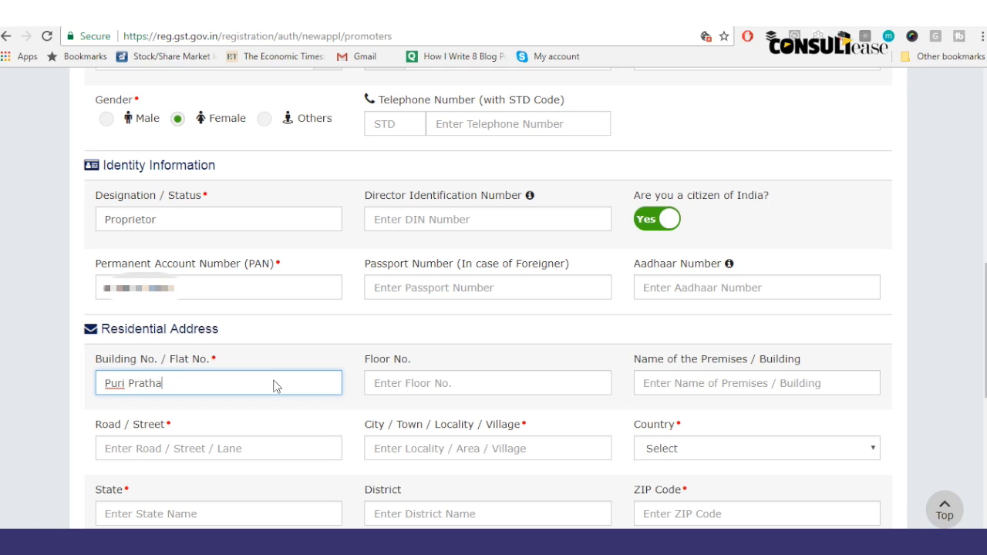
key("Tab")
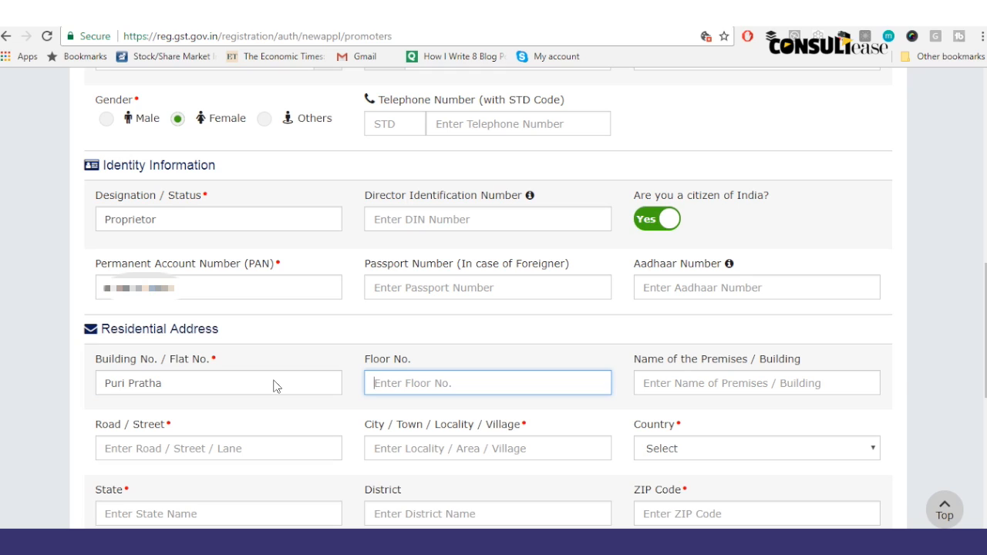
type("5")
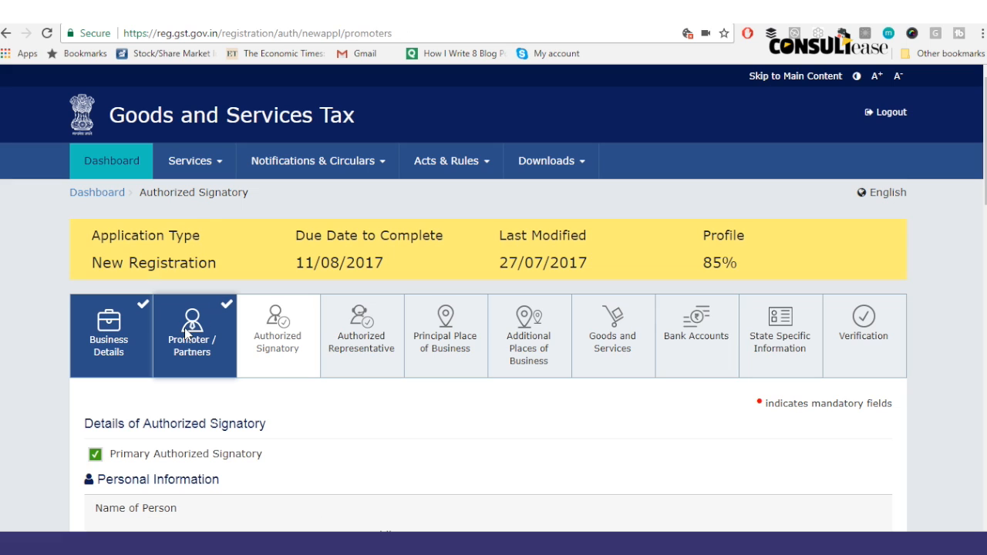
left_click(187, 333)
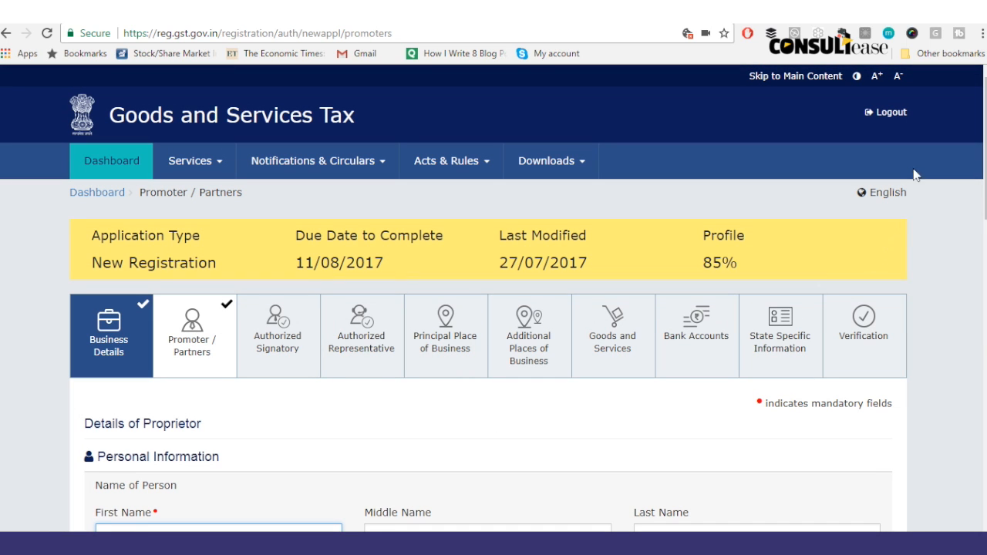
Step: Mark the proprietor as Also Authorized Signatory and save the proprietor and signatory pages
scroll(984, 189, "down", 2)
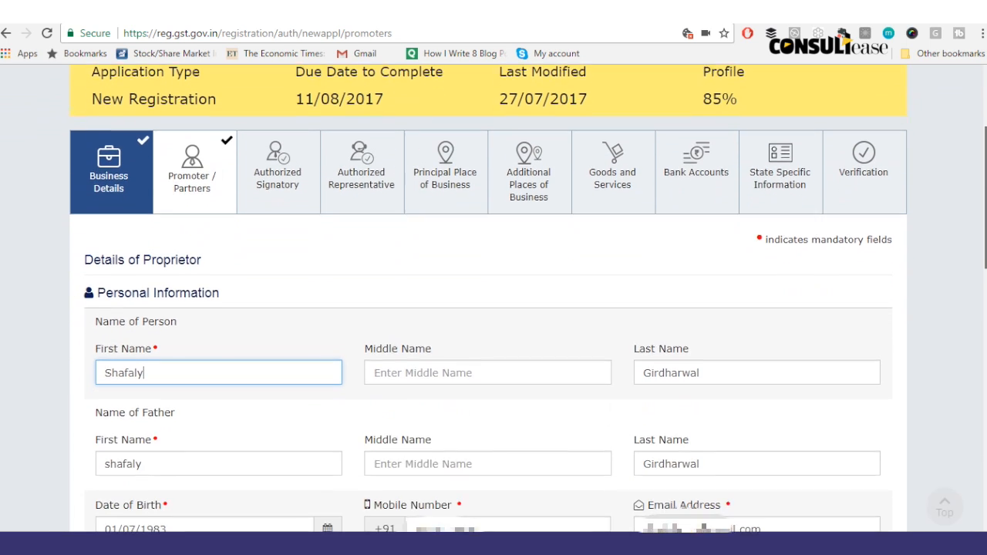
scroll(138, 384, "down", 12)
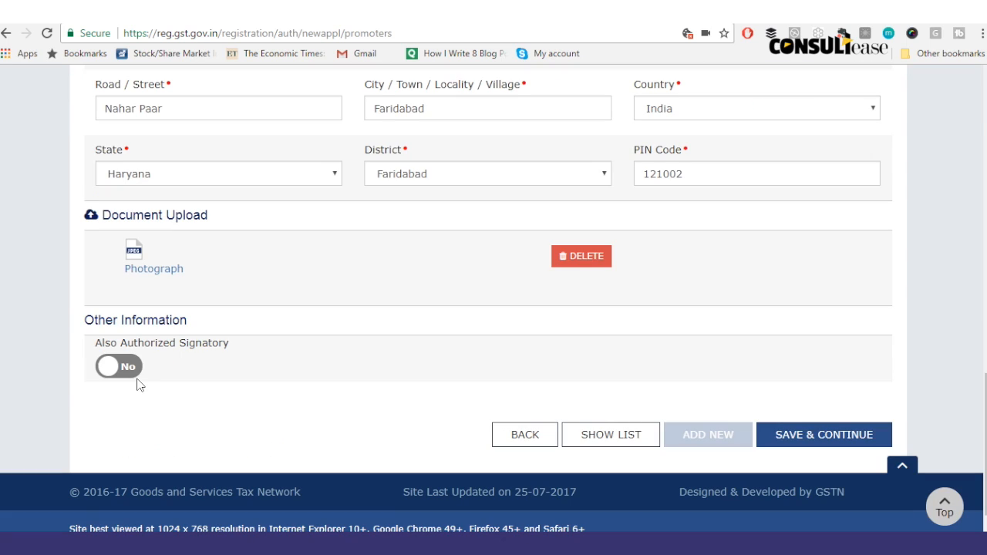
left_click(134, 373)
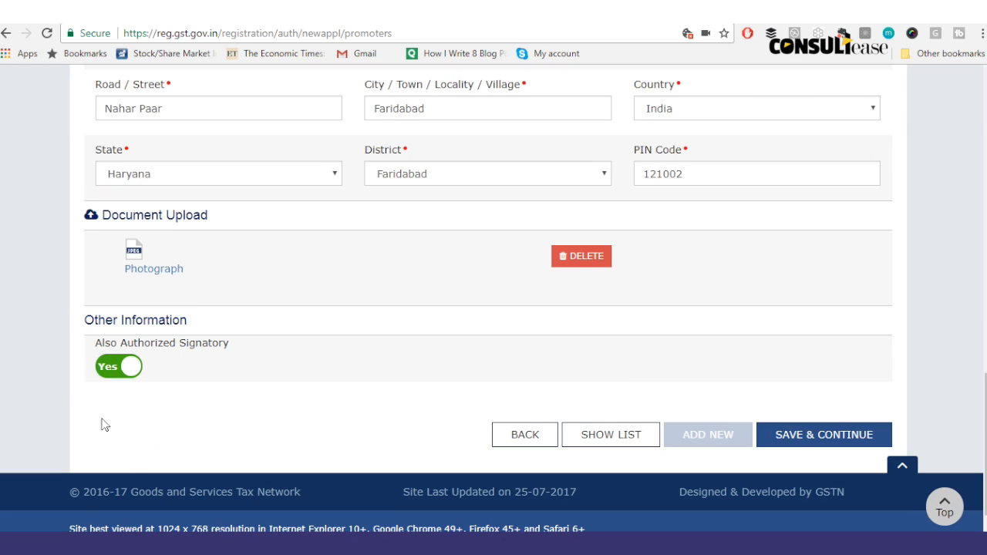
left_click(793, 436)
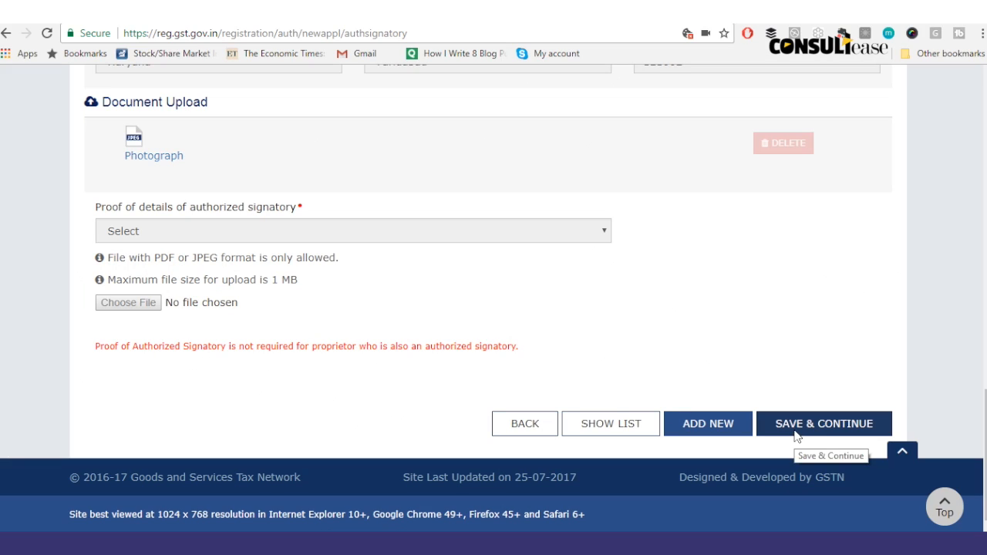
left_click(796, 431)
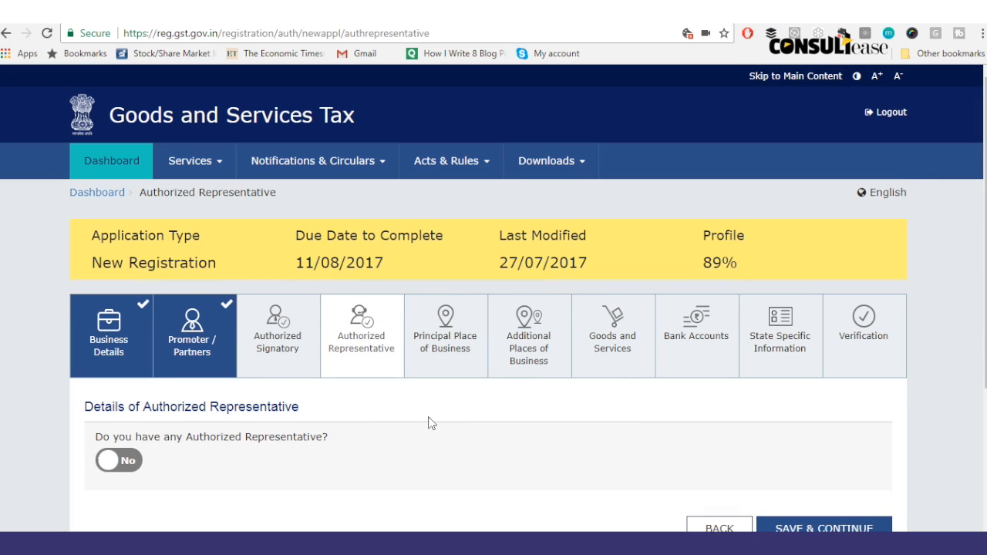
Step: Save Authorized Representative with none, check Verification, and return to Principal Place of Business
left_click(800, 525)
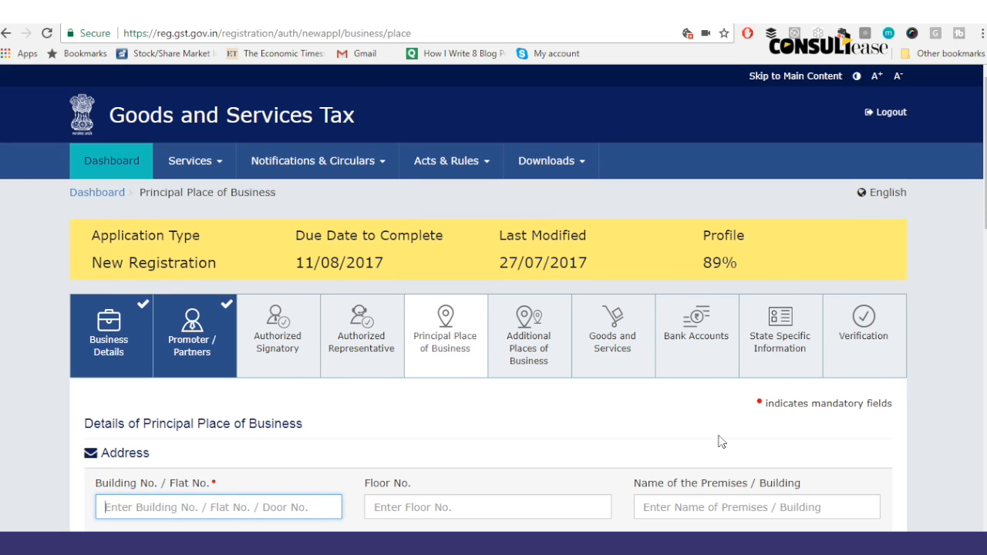
left_click_drag(985, 179, 984, 247)
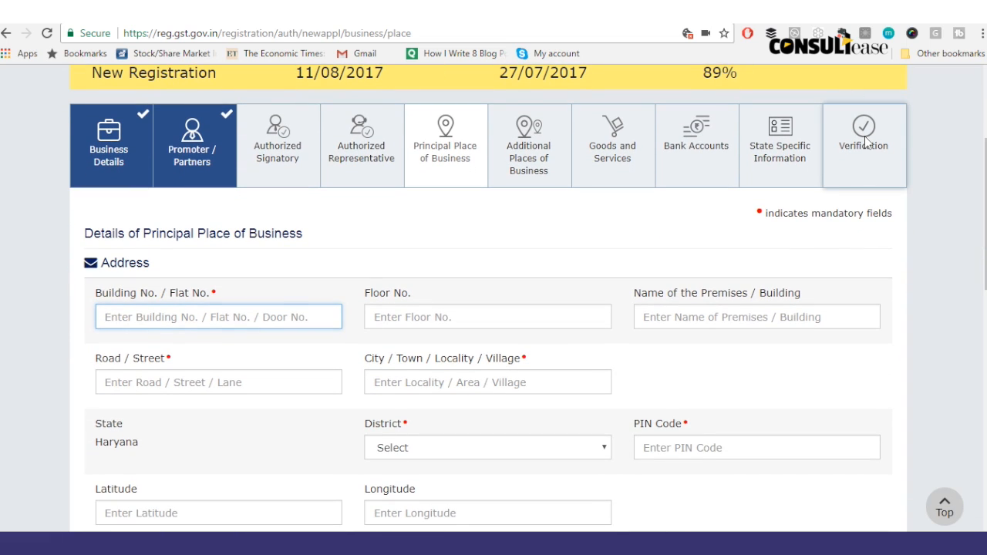
left_click(864, 137)
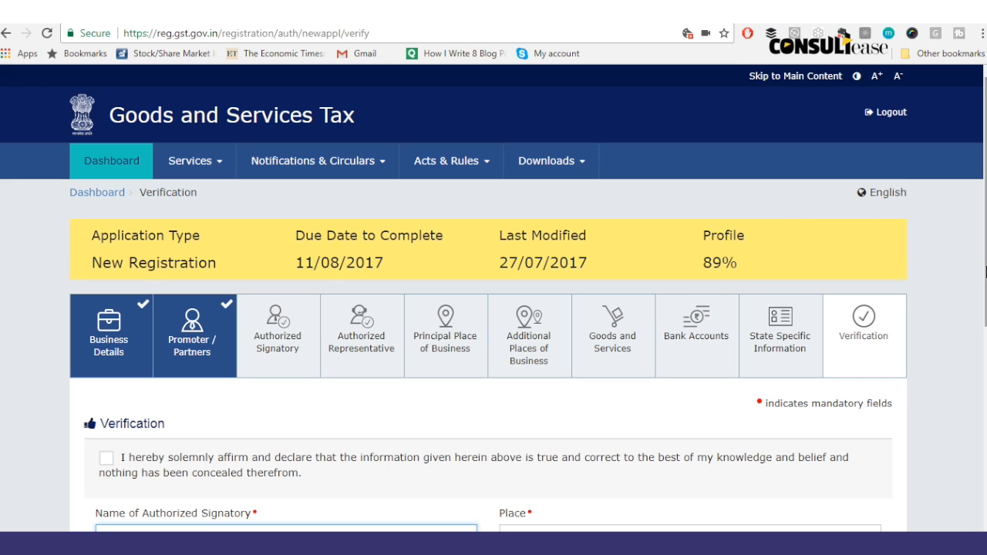
left_click_drag(984, 287, 984, 378)
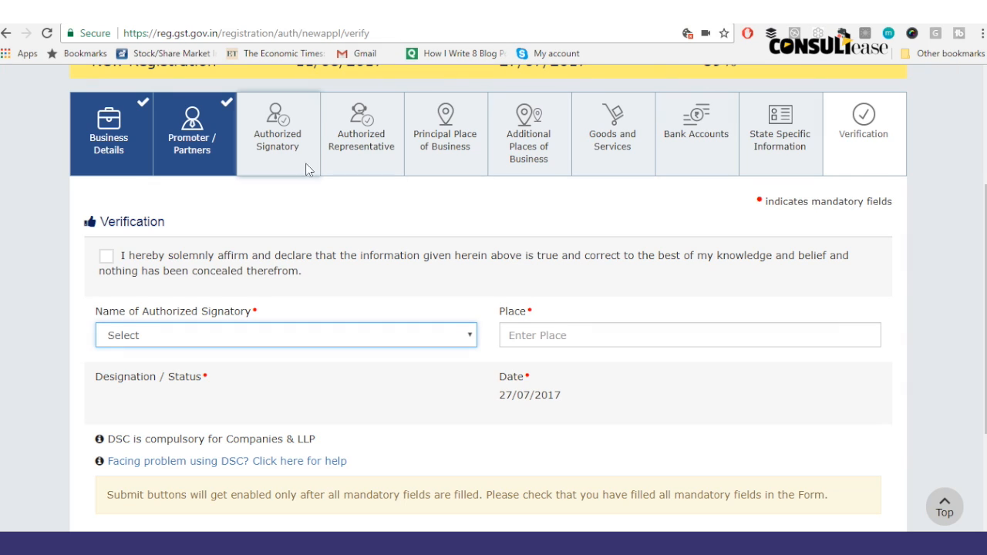
mouse_move(986, 0)
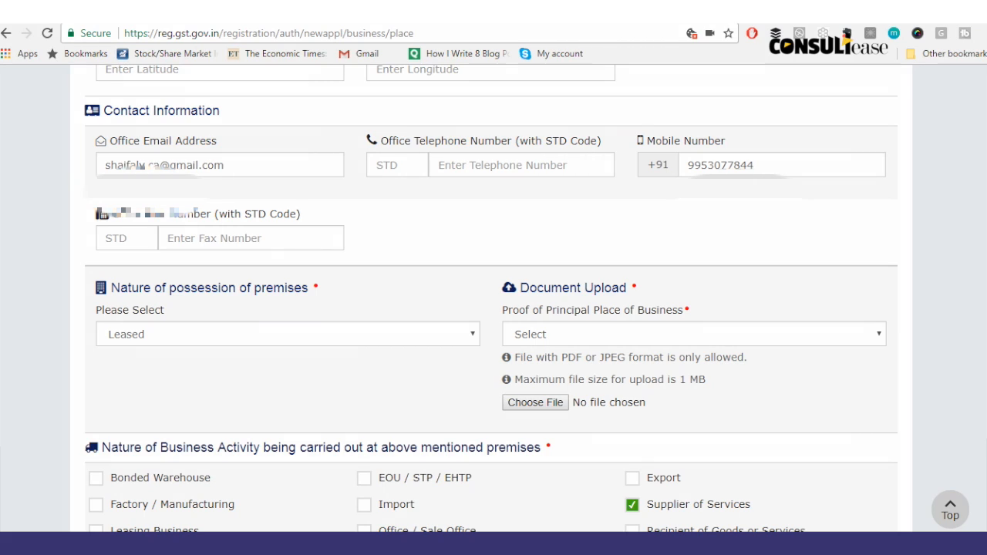
Step: Preview the proof document options for Leased and Own premises possession
scroll(491, 298, "up", 6)
scroll(885, 224, "up", 3)
scroll(885, 225, "down", 2)
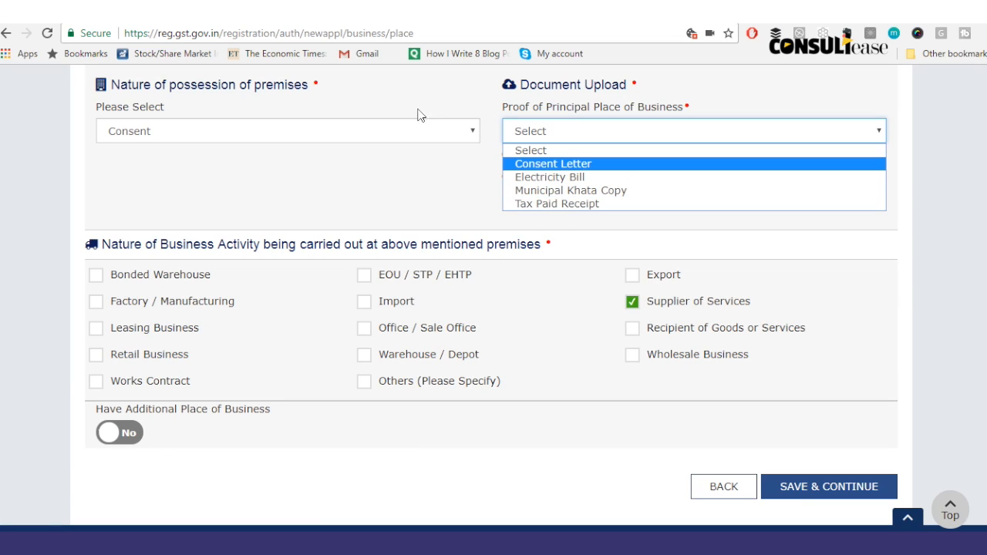
left_click(419, 126)
left_click(327, 183)
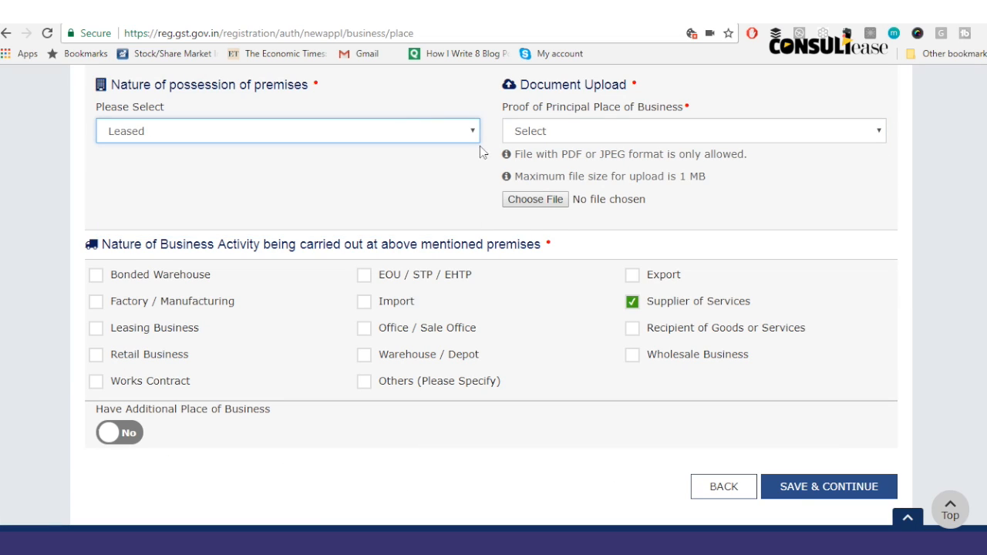
left_click(542, 137)
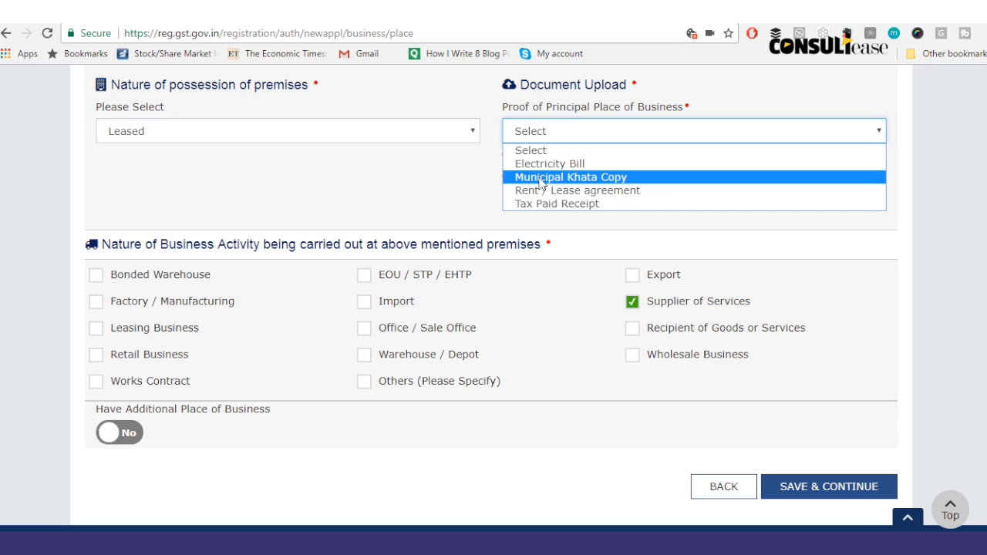
left_click(345, 123)
left_click(348, 130)
left_click(299, 191)
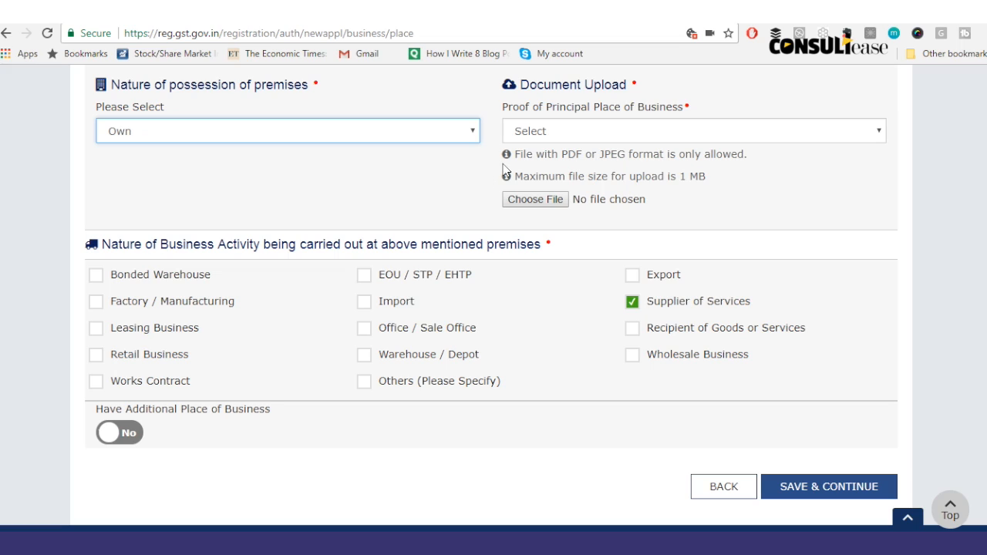
left_click(549, 133)
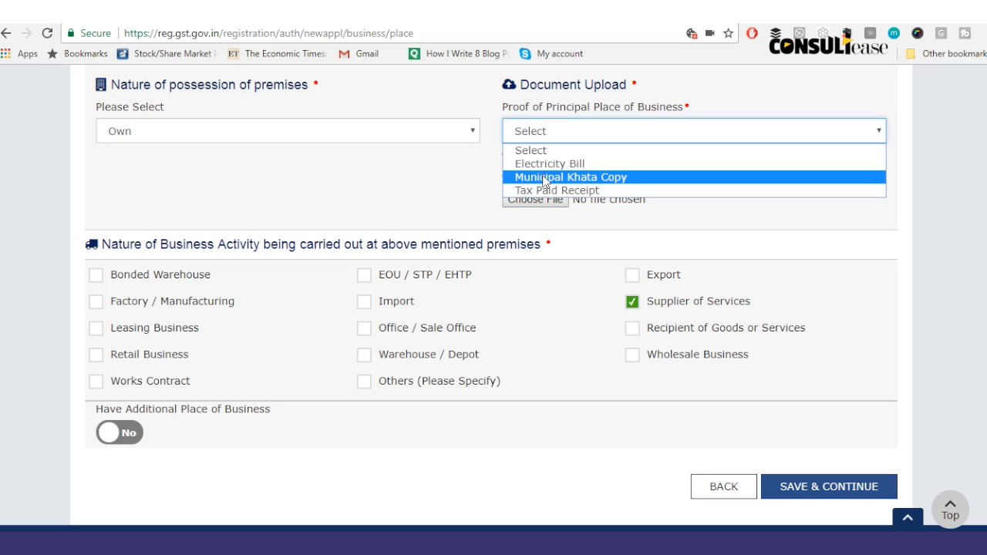
left_click(424, 134)
Step: Preview the proof document options for Shared and Others possession types
left_click(421, 134)
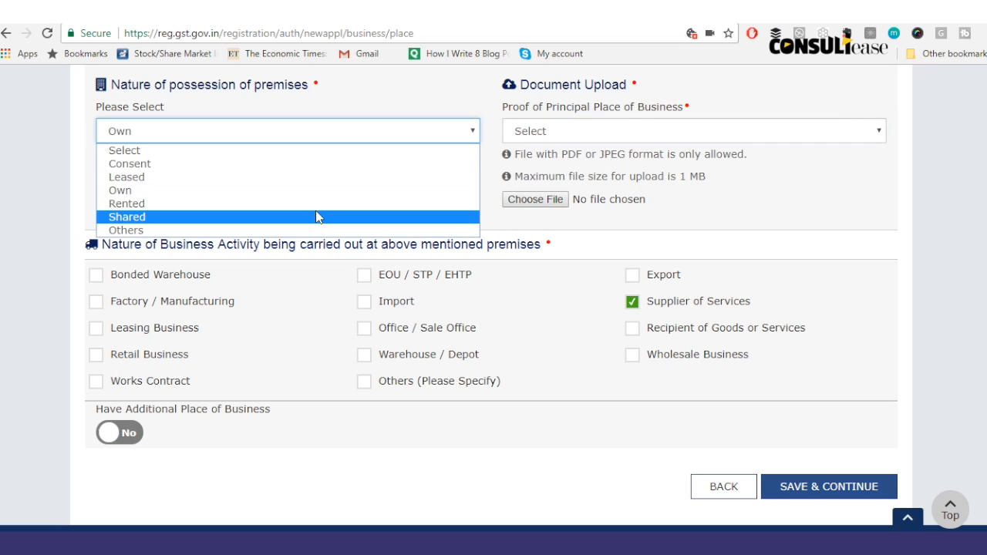
left_click(320, 217)
left_click(556, 136)
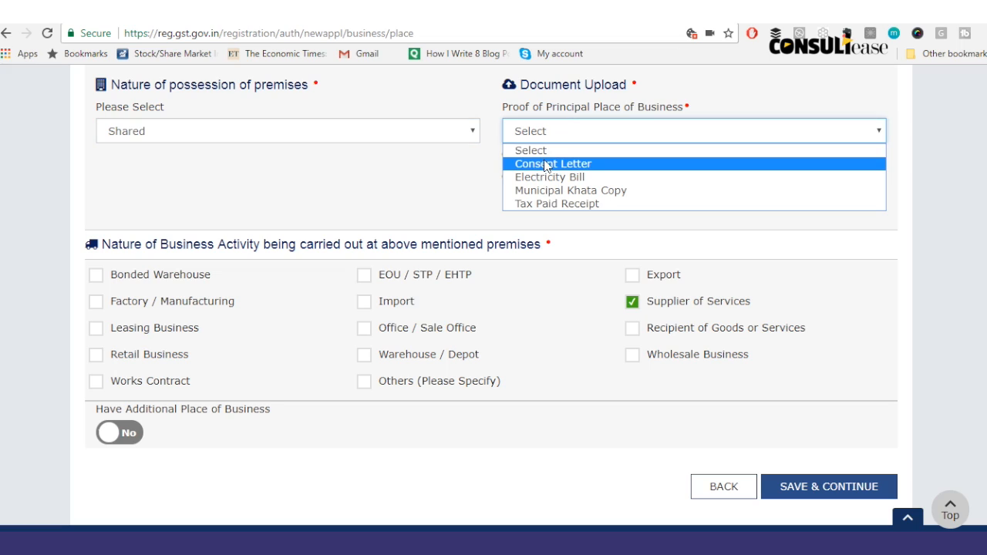
left_click(438, 135)
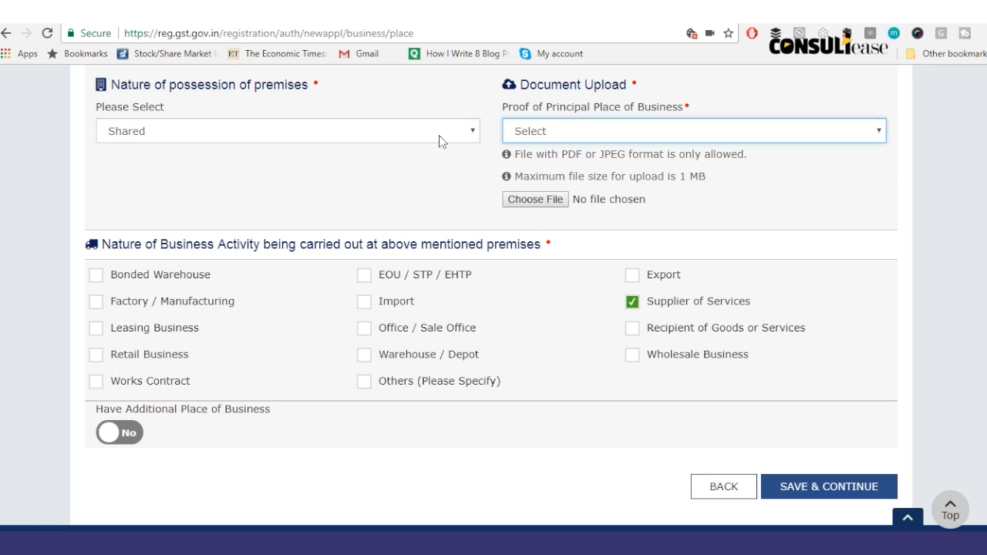
left_click(439, 135)
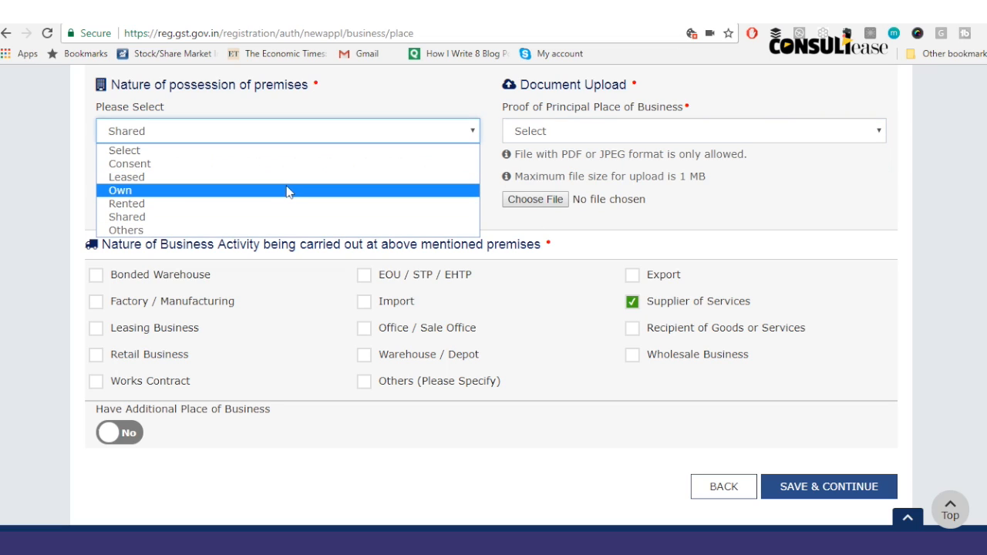
left_click(276, 229)
left_click(538, 131)
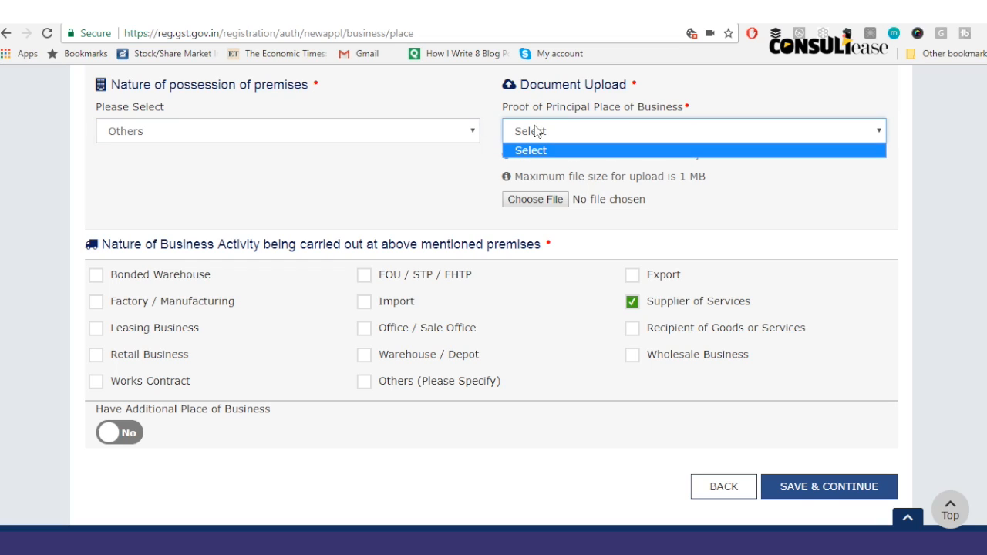
left_click(551, 148)
left_click(549, 137)
left_click(544, 152)
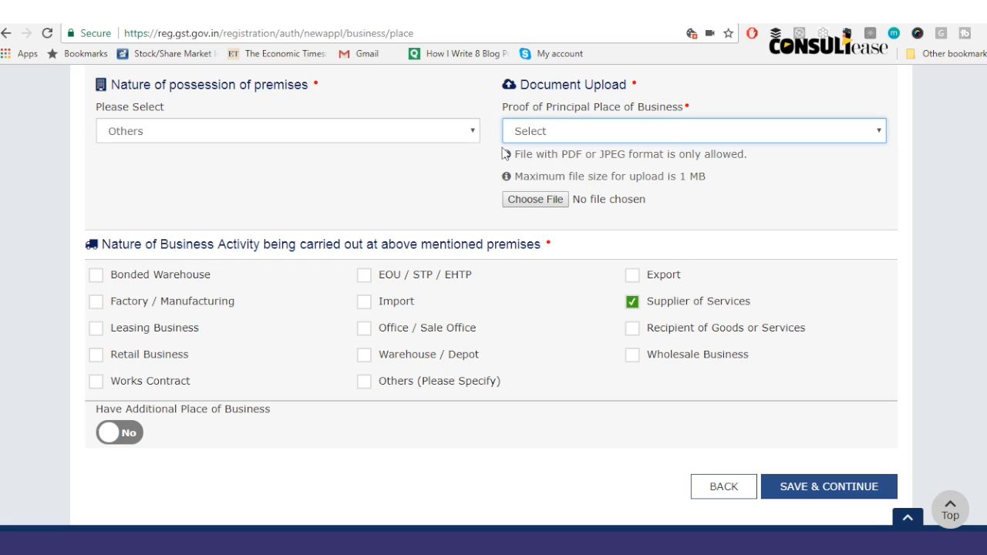
Step: Set possession to Rented, upload the Rent / Lease agreement jpg as proof, and save
left_click(477, 133)
left_click(333, 224)
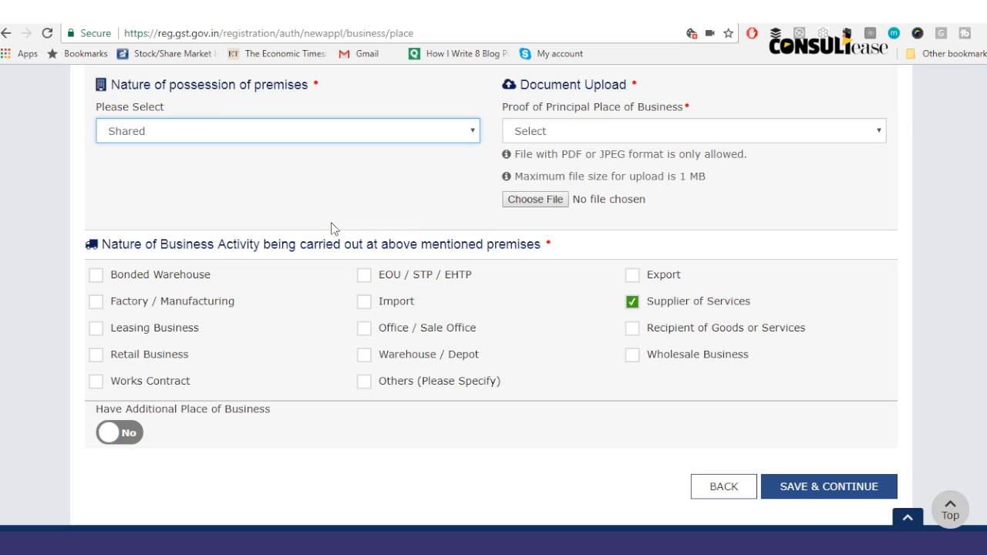
left_click(452, 131)
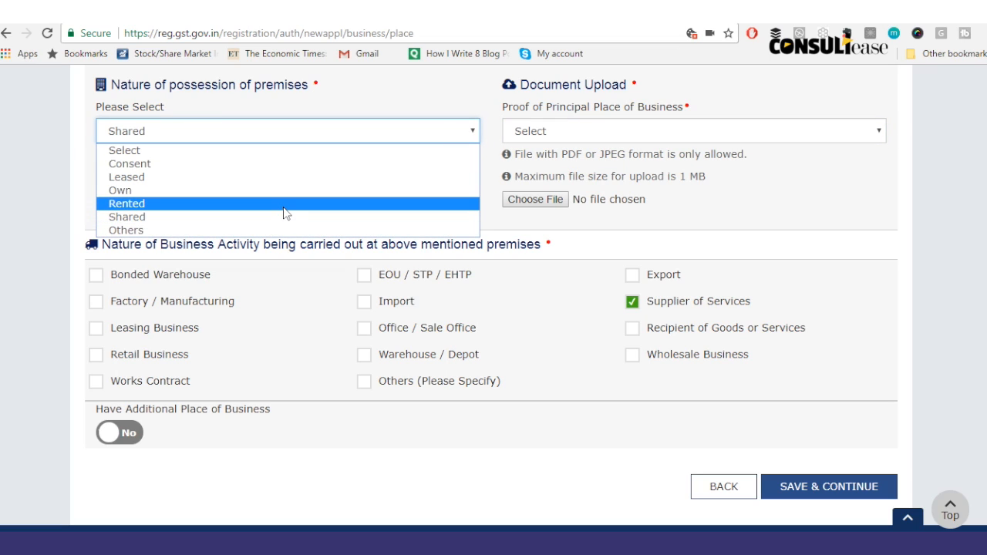
left_click(303, 199)
left_click(541, 130)
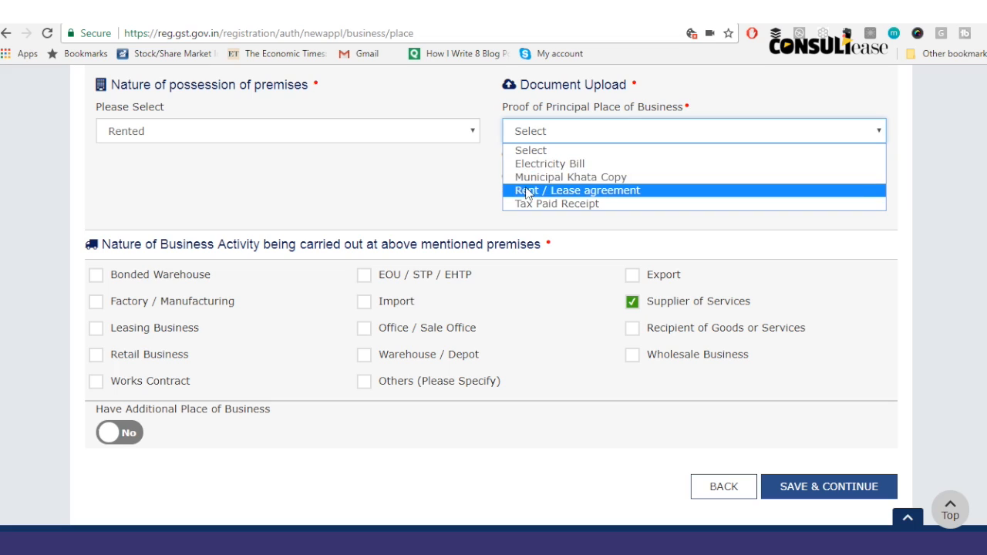
left_click(577, 191)
left_click(536, 202)
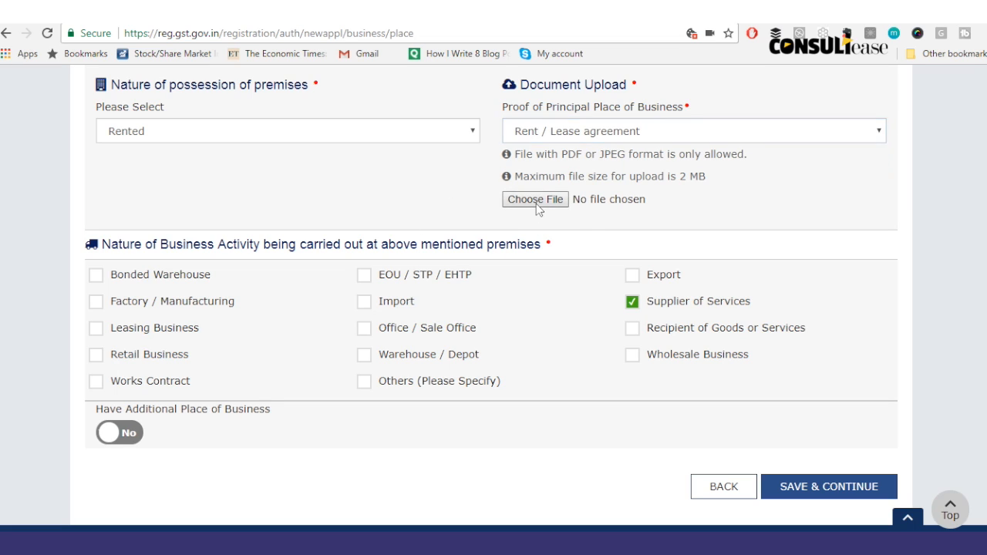
left_click(185, 189)
double_click(187, 191)
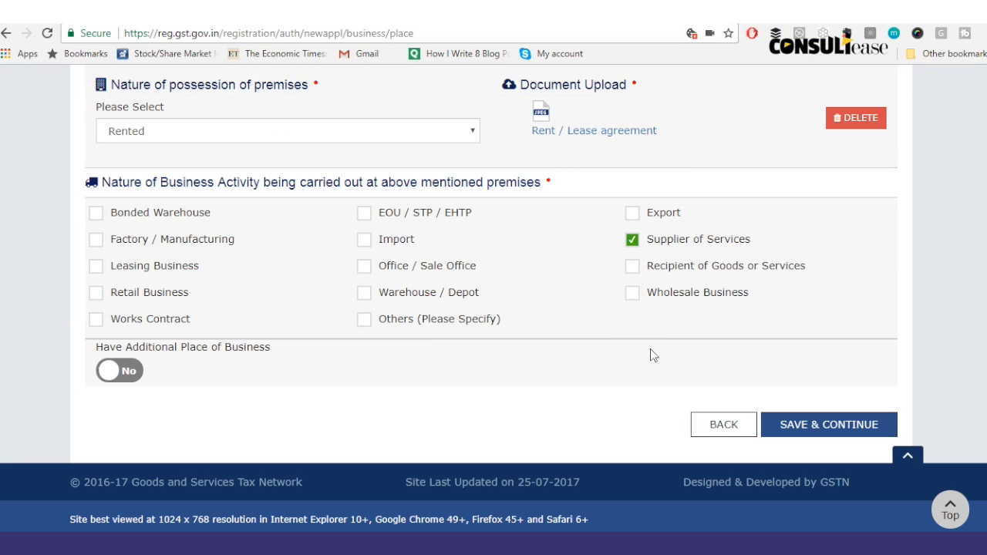
left_click(807, 426)
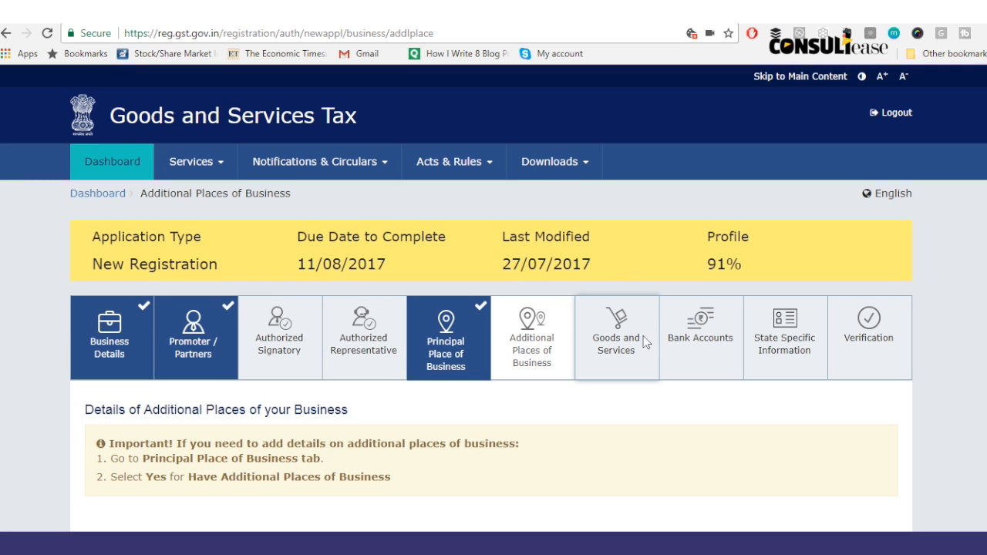
Step: Open Goods and Services and try HSN chapter searches ('professio', 'C') without adding any goods
left_click(646, 342)
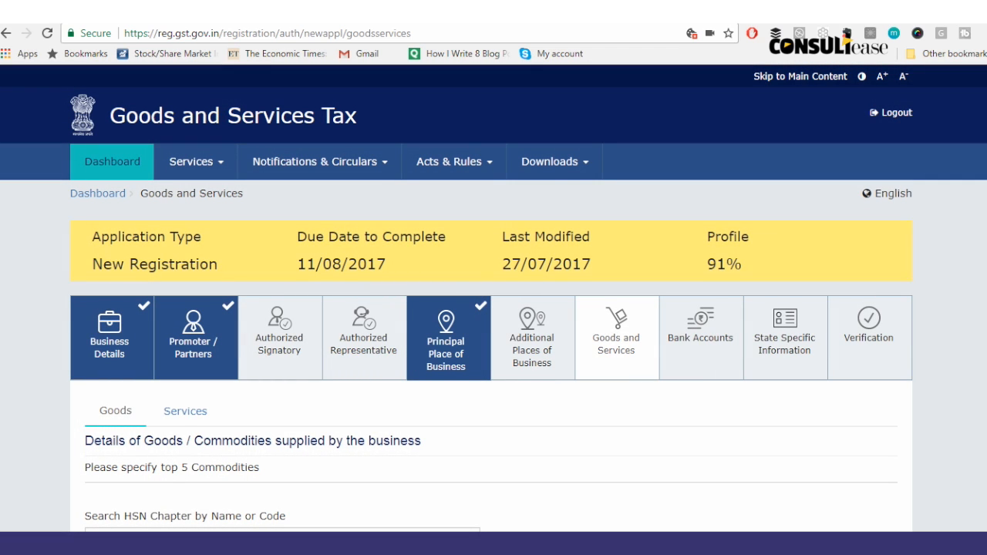
scroll(494, 298, "down", 2)
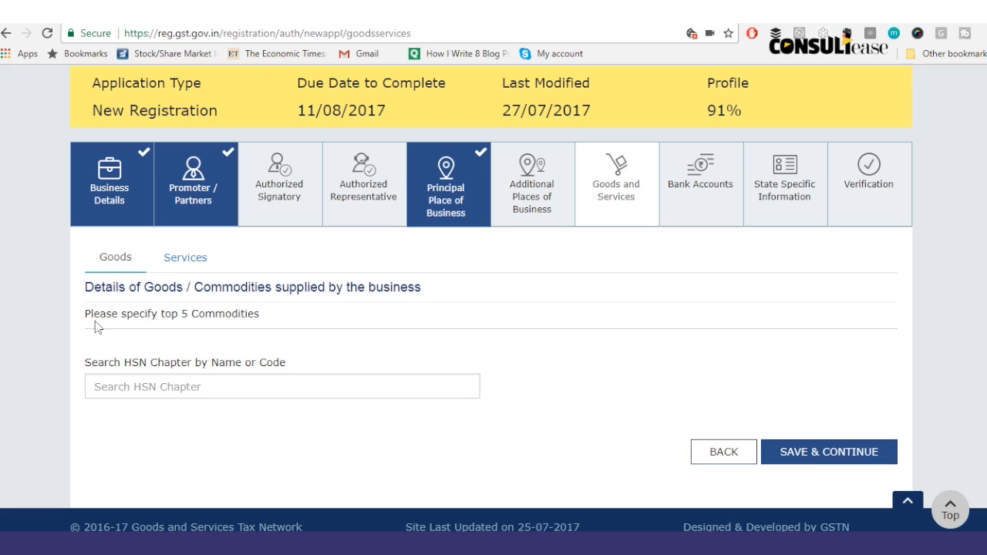
left_click(173, 395)
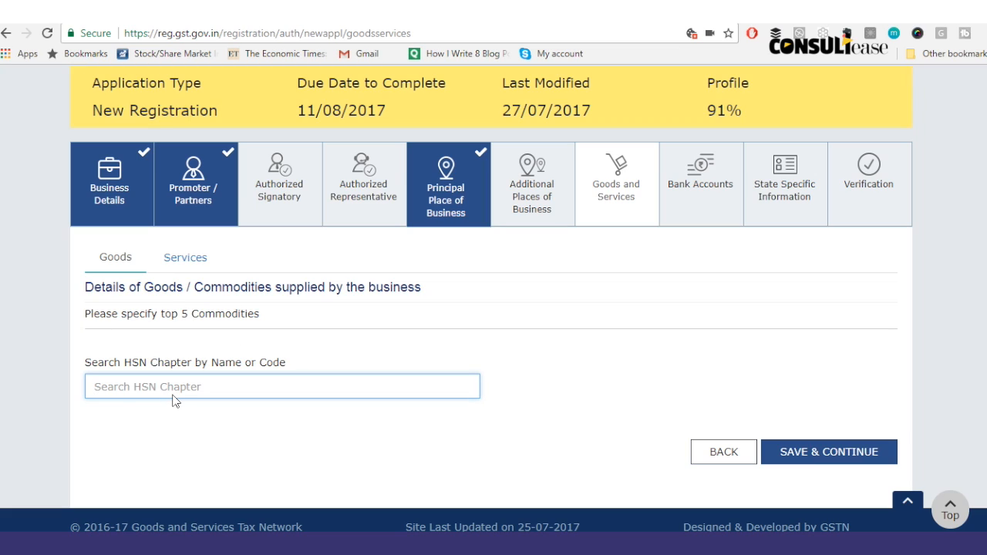
type("pro")
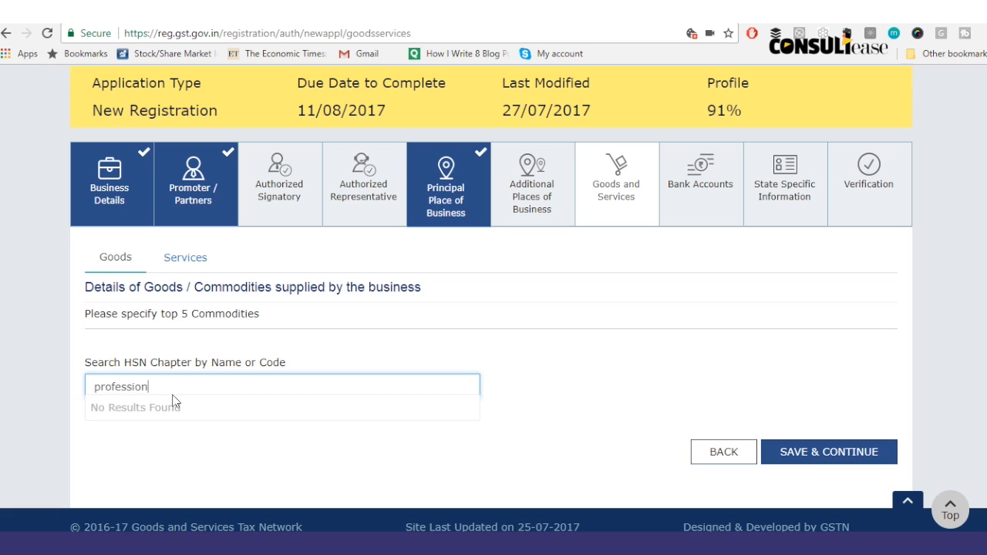
type("fessio")
key("BackSpace")
key("BackSpace")
key("BackSpace")
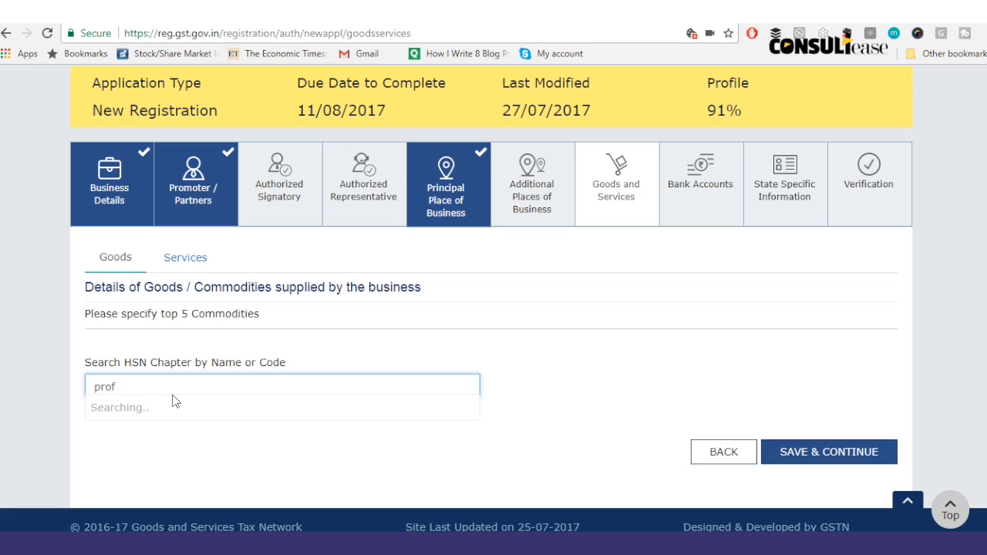
key("BackSpace")
key("BackSpace")
key("BackSpace")
key("BackSpace")
type("Cha")
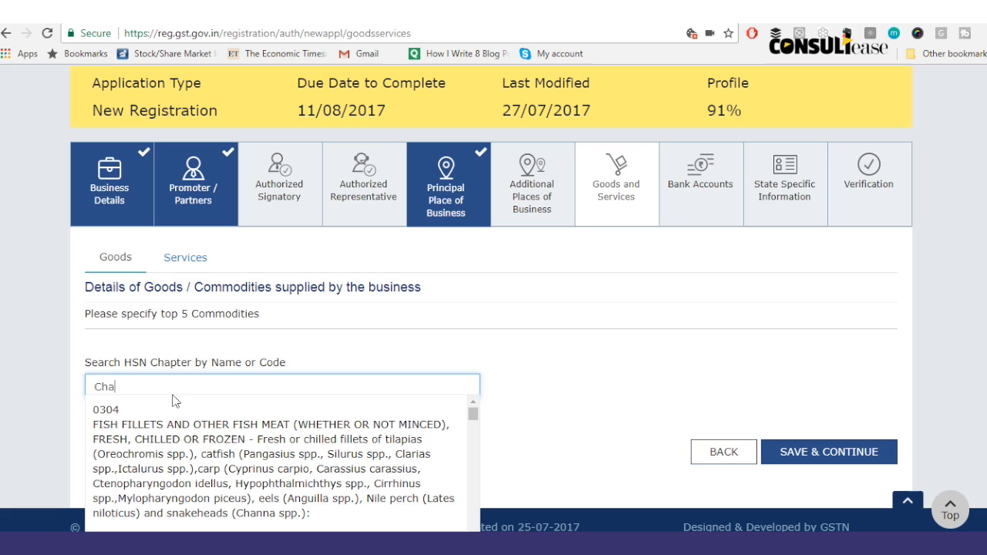
left_click(224, 360)
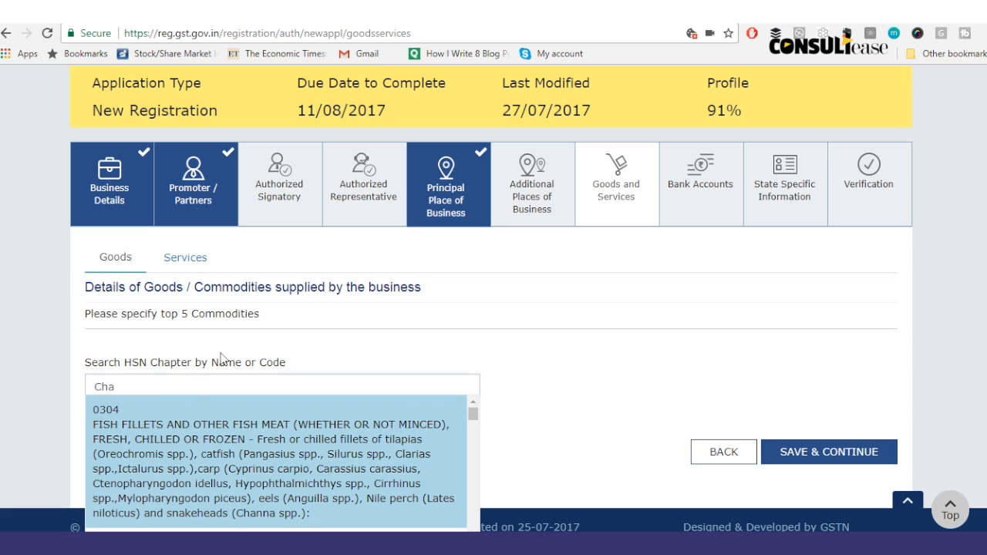
Step: Add SAC services 00440092 Chartered Accountants and 00440153 Online Information and Data, then save and continue
left_click(185, 256)
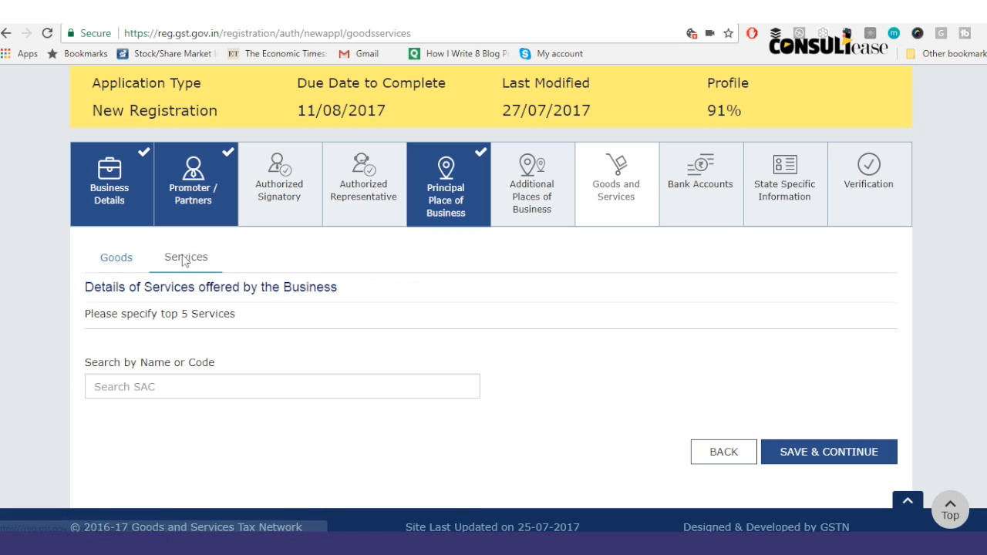
left_click(149, 396)
type("cha")
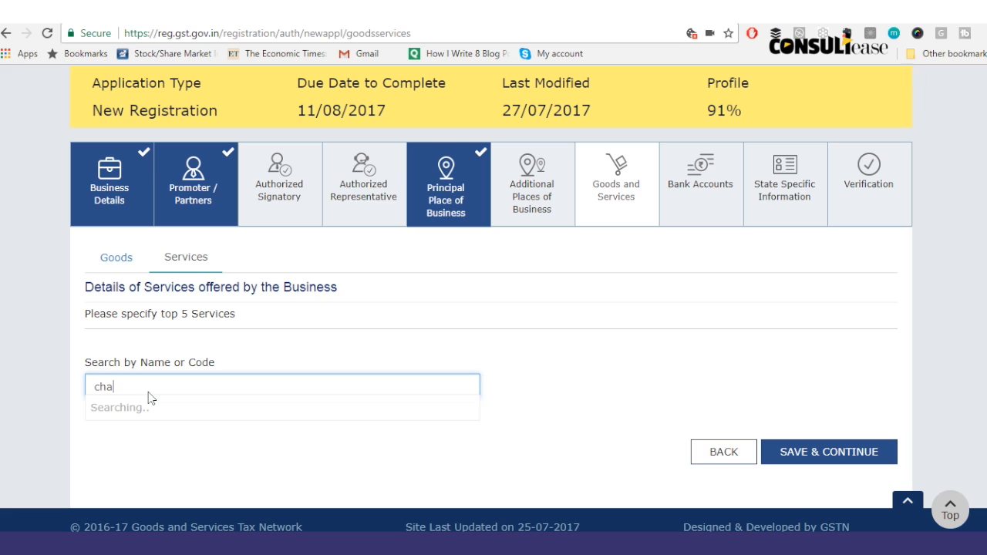
key("ctrl+plus")
key("ctrl+plus")
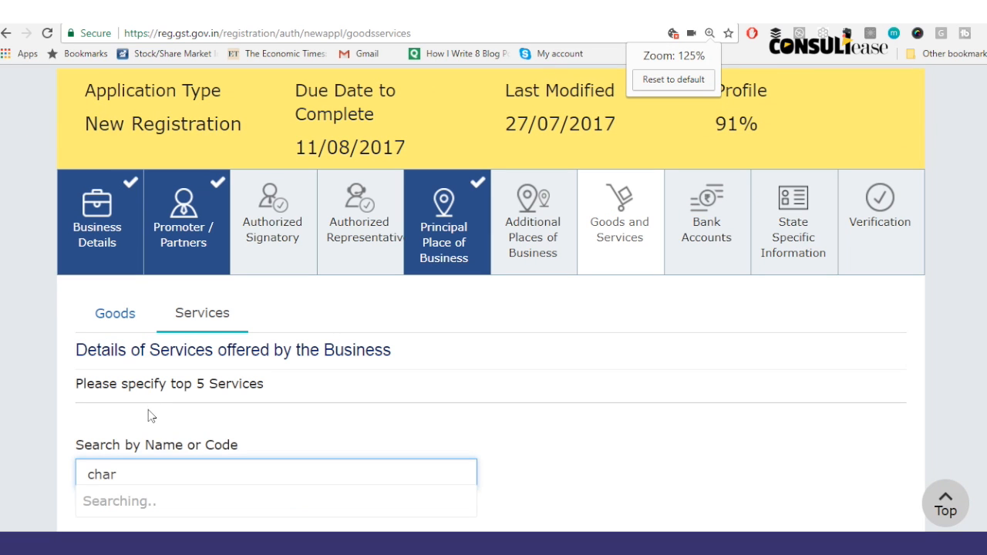
left_click(204, 502)
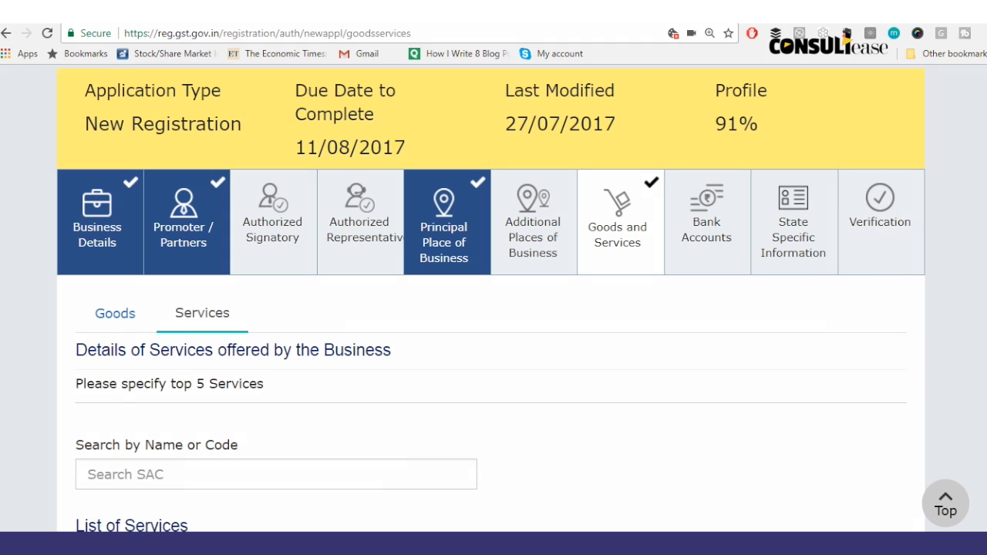
scroll(490, 298, "down", 2)
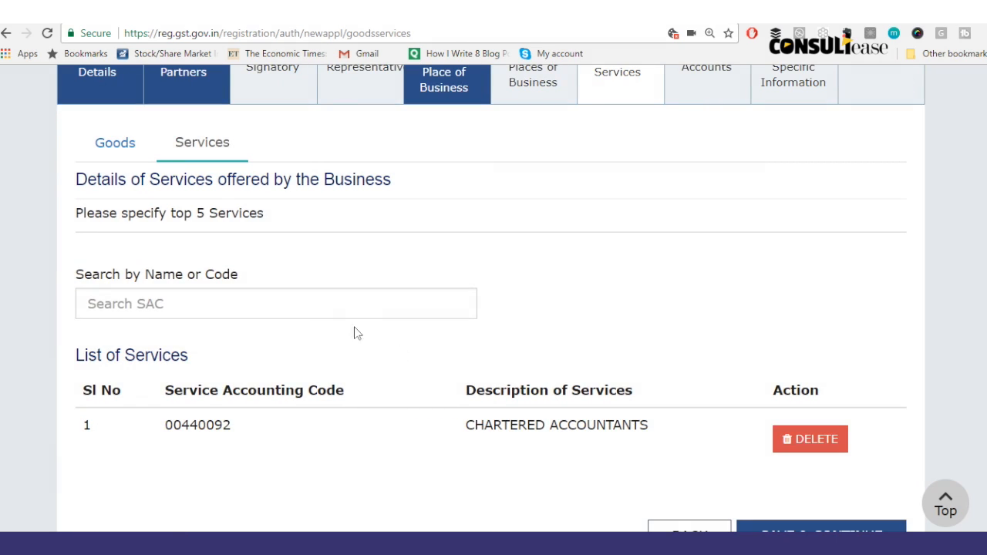
scroll(754, 285, "down", 3)
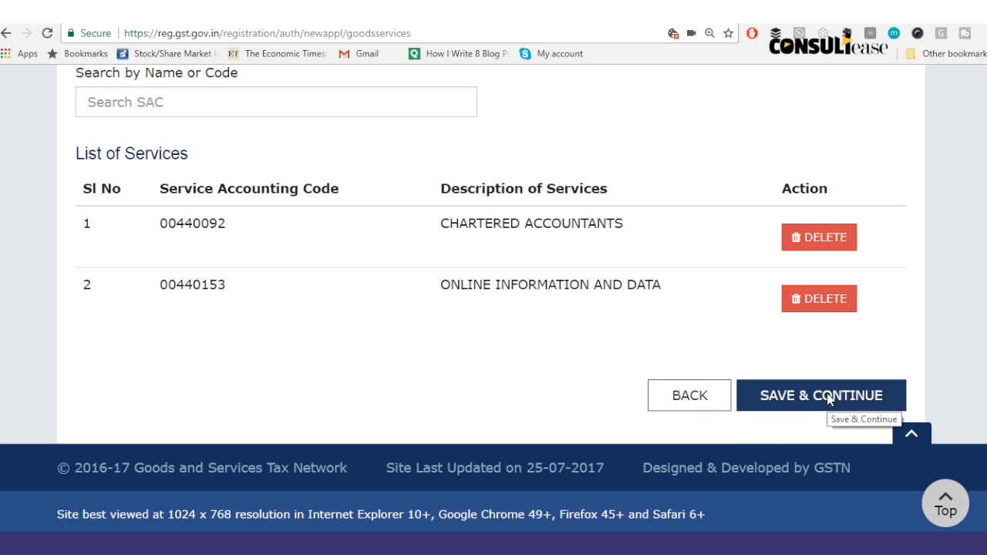
left_click(829, 399)
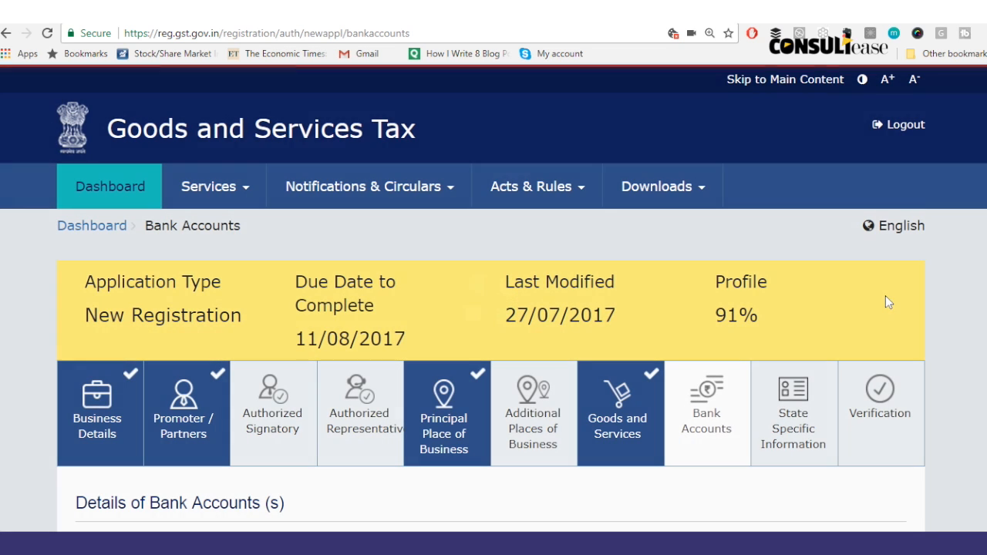
Step: Set the number of bank accounts to 1 and start a new record by entering the account number
scroll(493, 298, "down", 4)
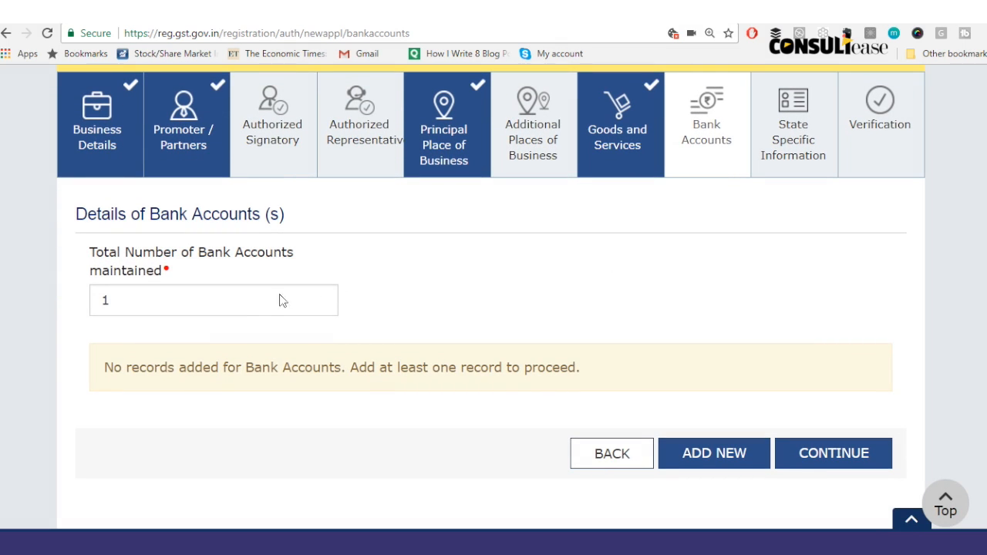
left_click(436, 294)
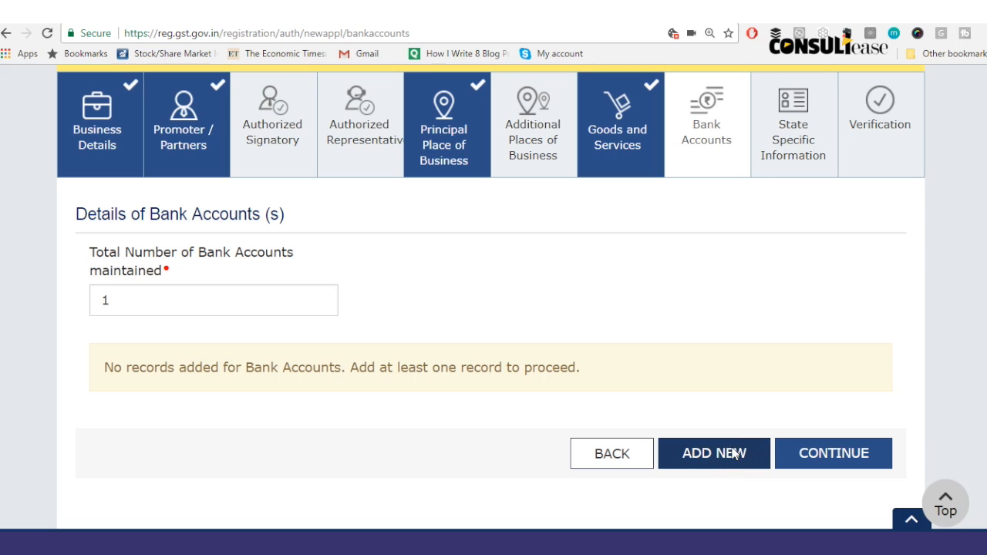
left_click(735, 454)
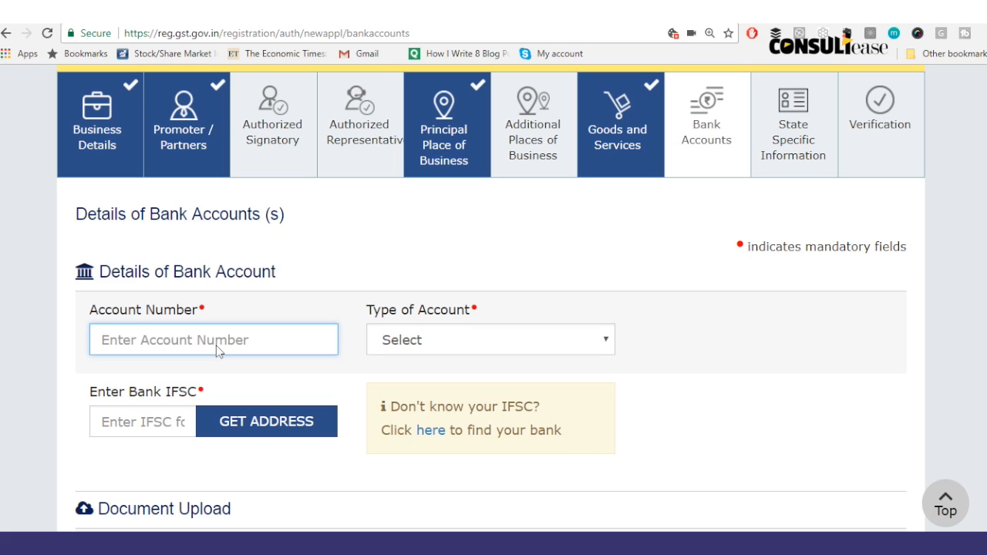
type("000")
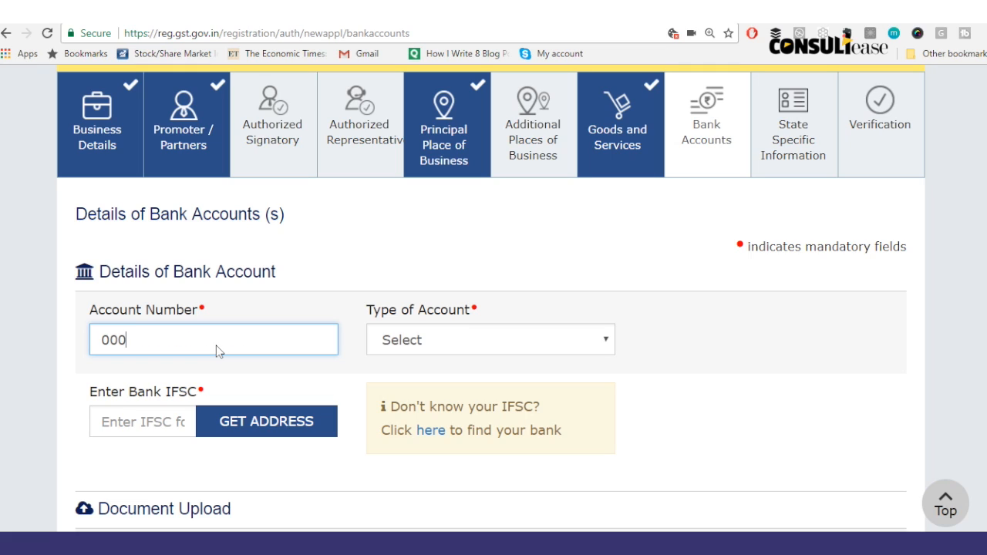
key("BackSpace")
key("BackSpace")
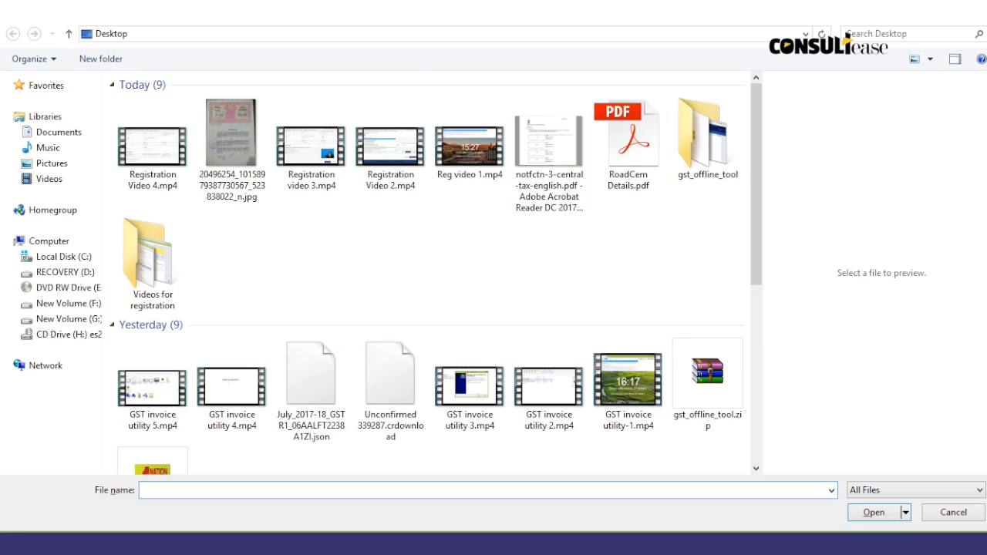
Step: Return to the registration application and review the Verification section
key("alt+Tab")
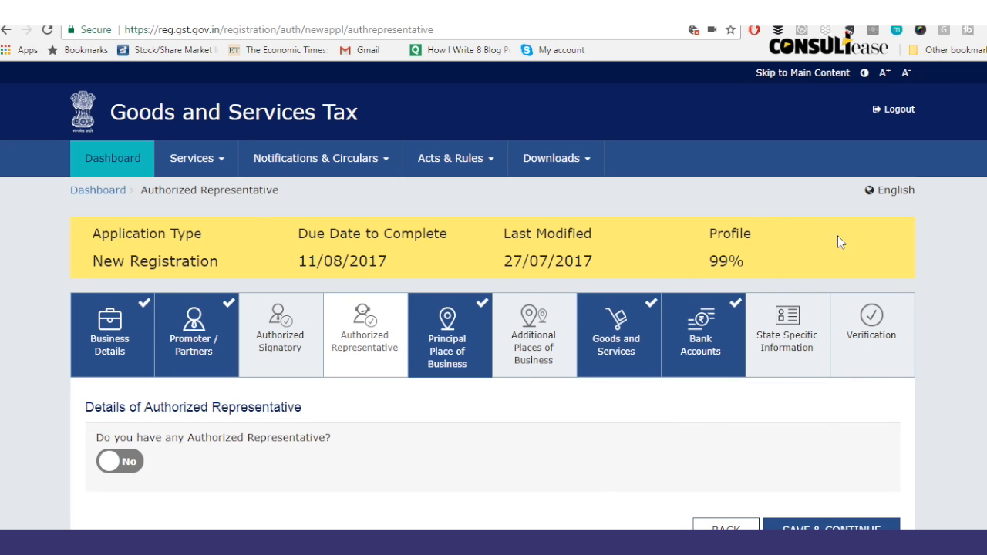
left_click(882, 325)
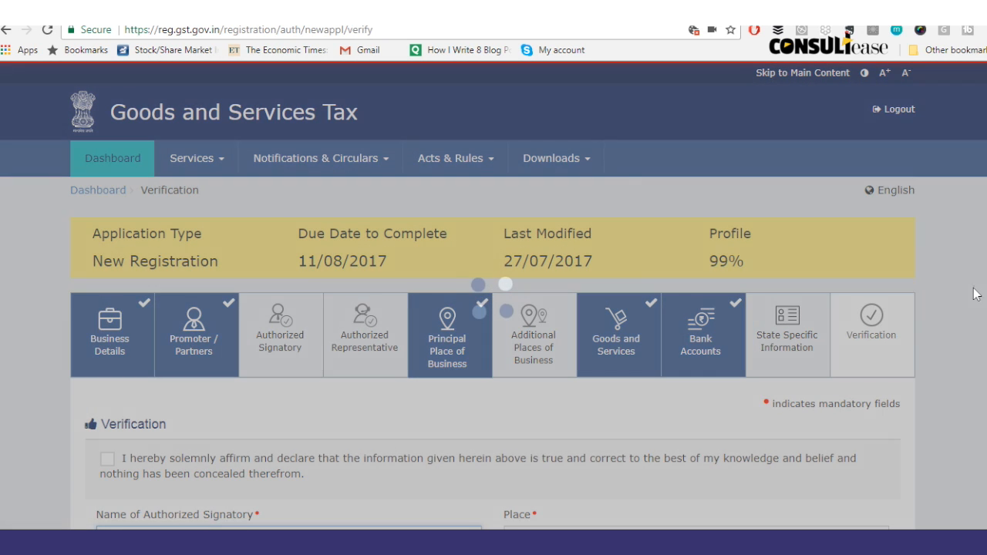
scroll(973, 291, "down", 3)
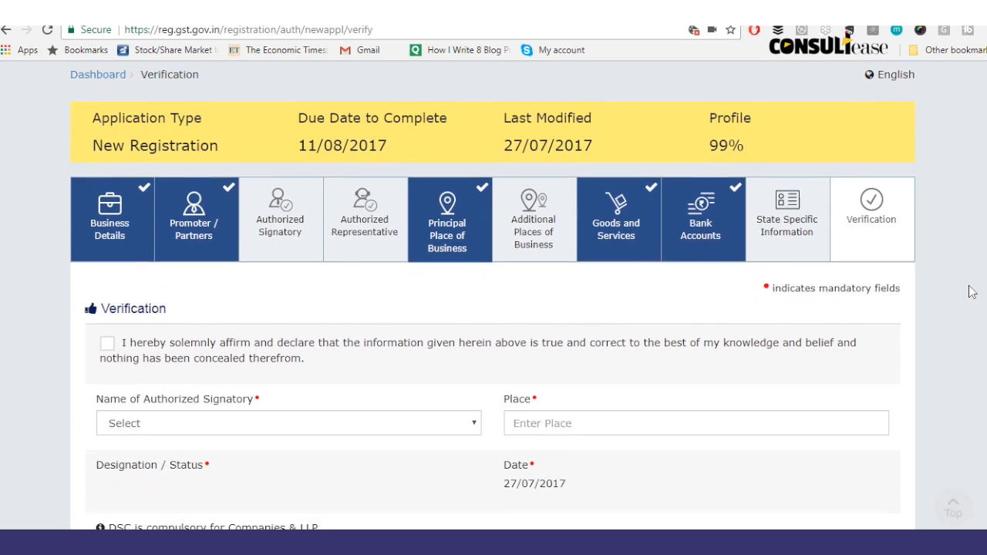
scroll(972, 292, "down", 1)
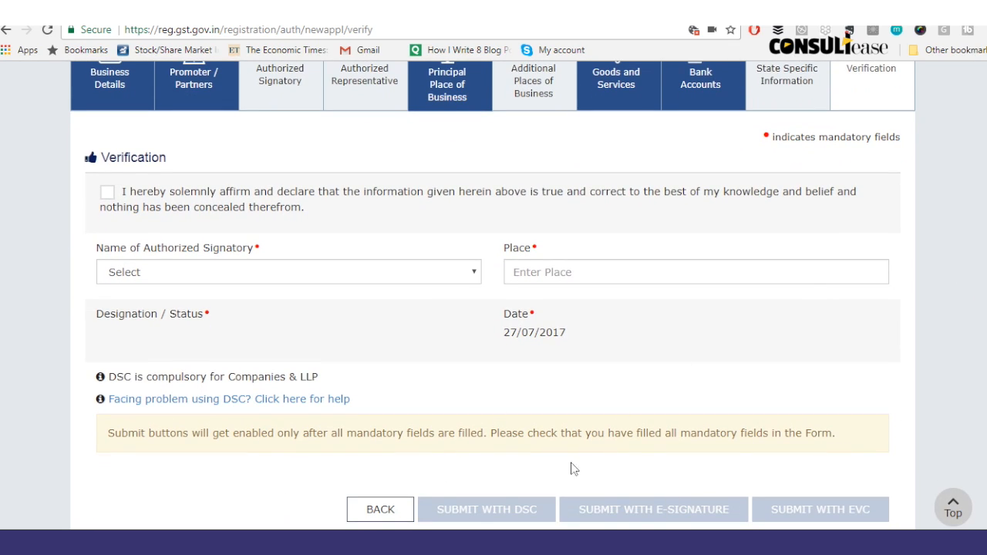
scroll(932, 209, "up", 3)
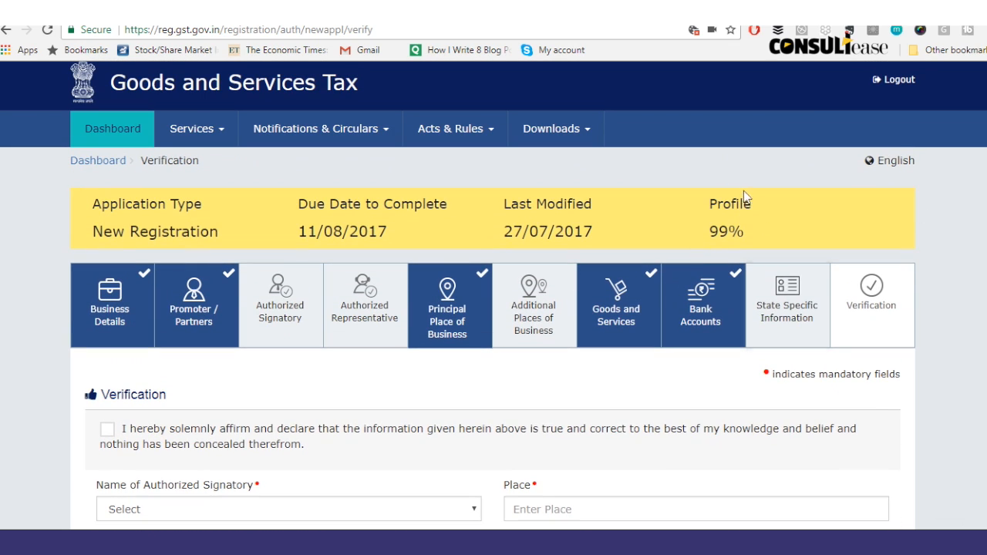
Step: Mark the proprietor as Primary Authorized Signatory, save, and go to Verification
left_click(252, 308)
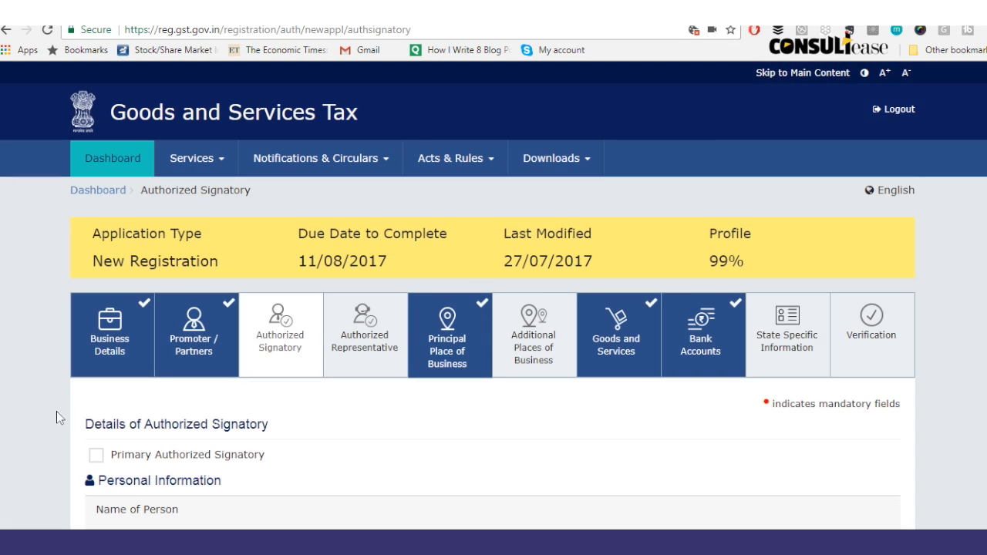
left_click(97, 454)
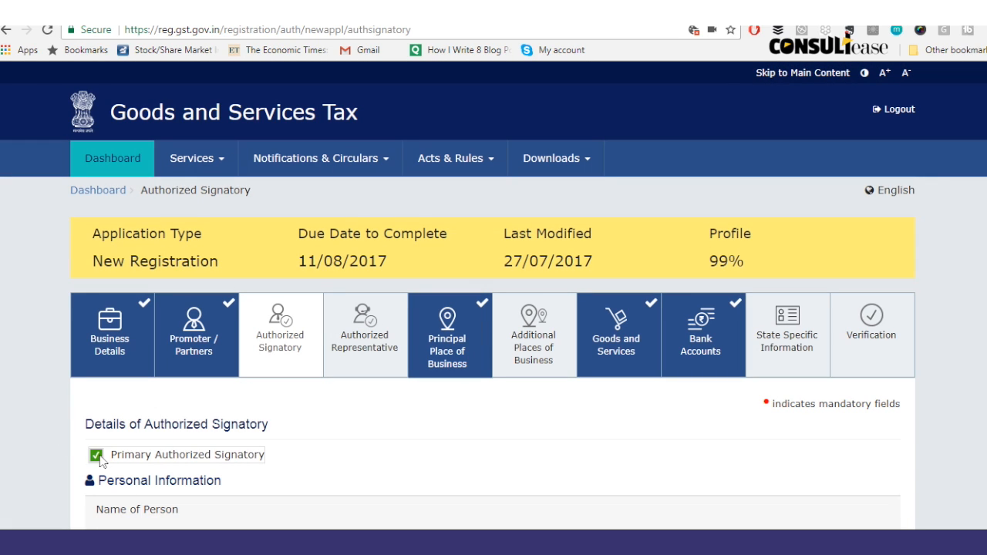
scroll(47, 378, "down", 10)
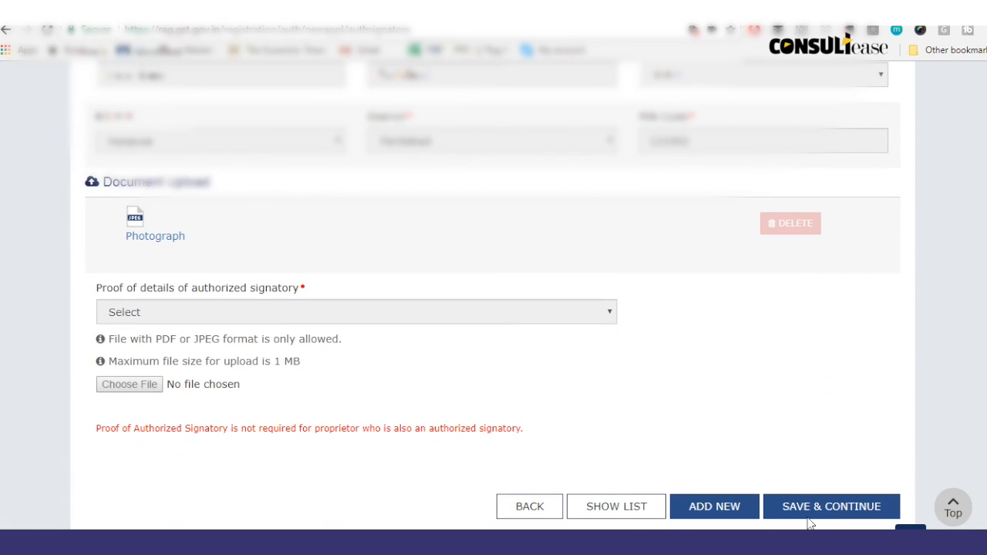
left_click(810, 502)
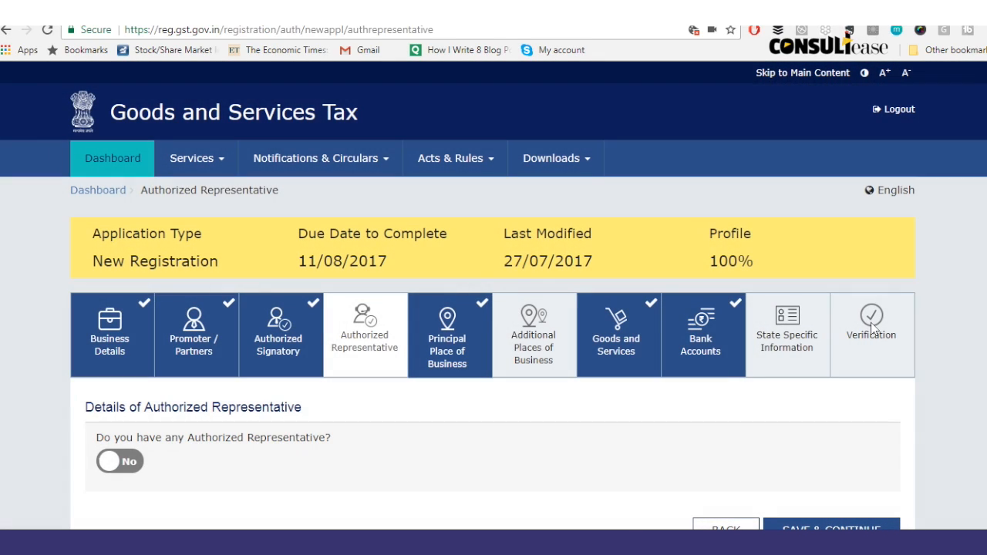
left_click(871, 324)
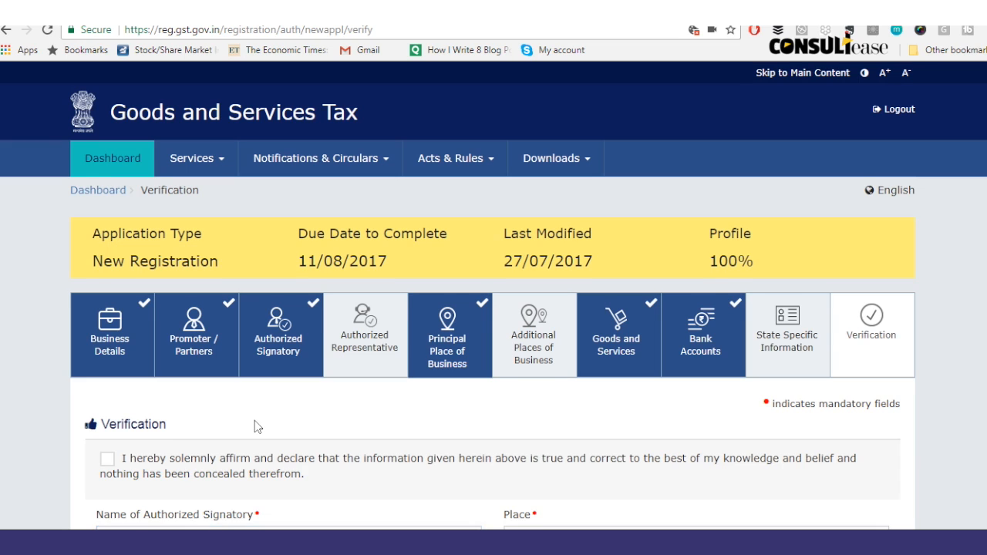
Step: Affirm the declaration, choose the authorized signatory, and enter FARIDABAD as the place
scroll(256, 426, "down", 4)
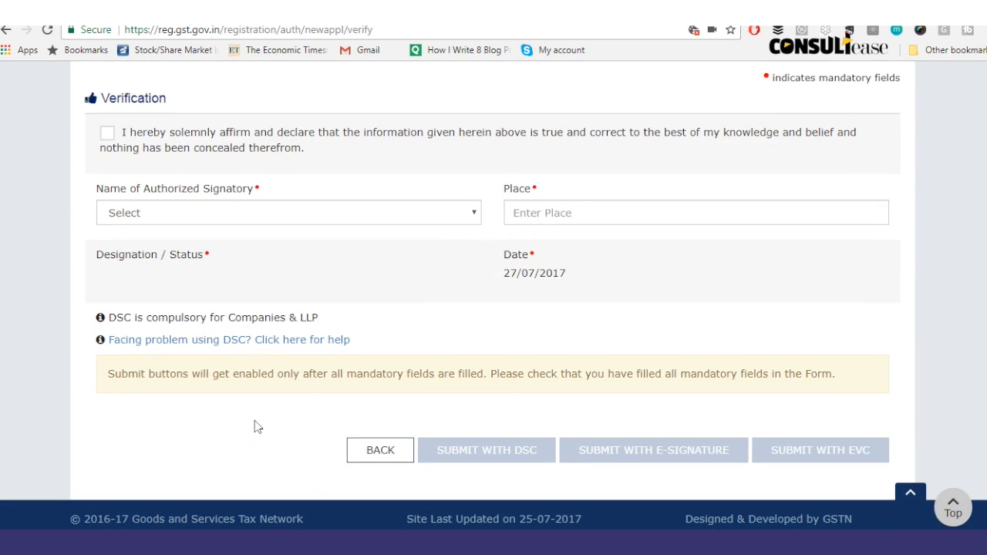
scroll(257, 426, "up", 3)
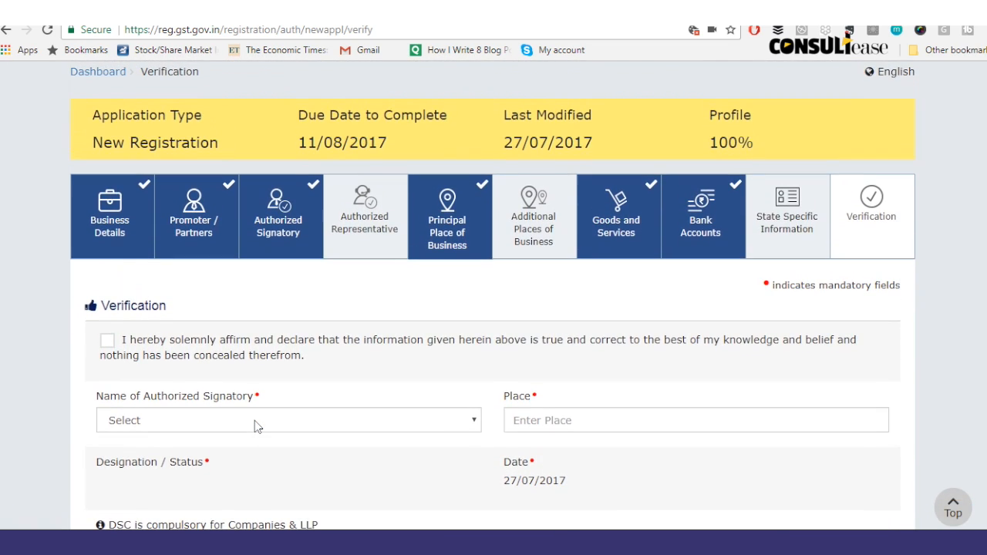
left_click(108, 340)
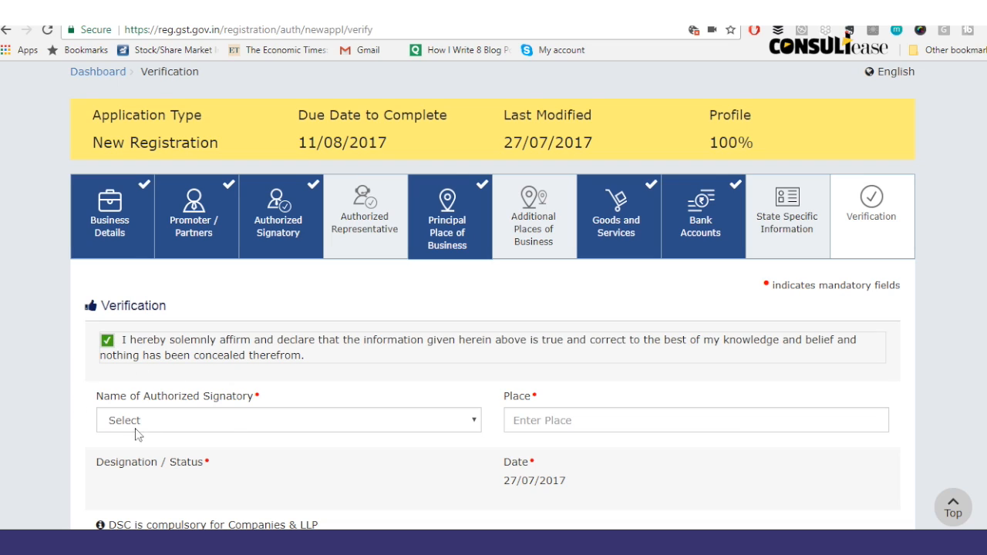
left_click(176, 421)
left_click(178, 453)
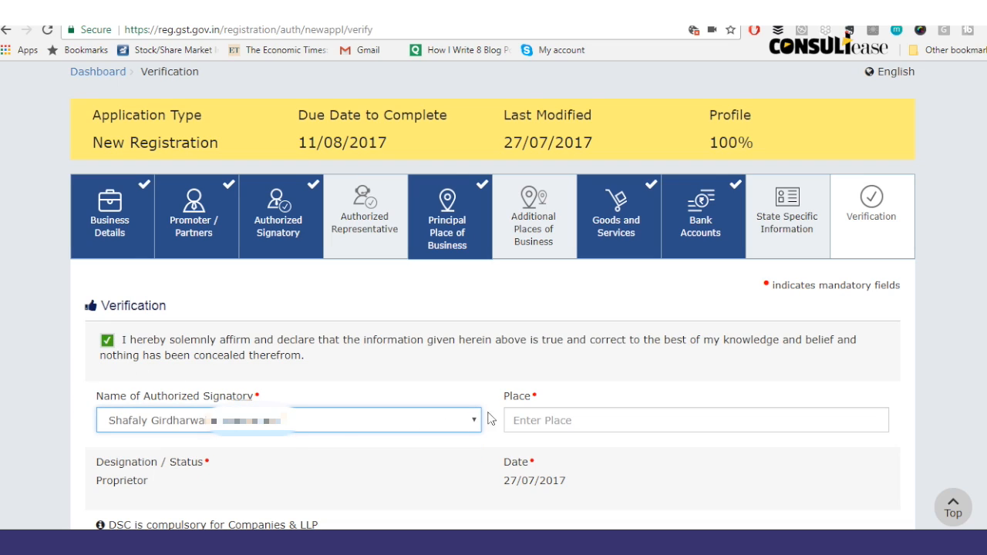
left_click(523, 427)
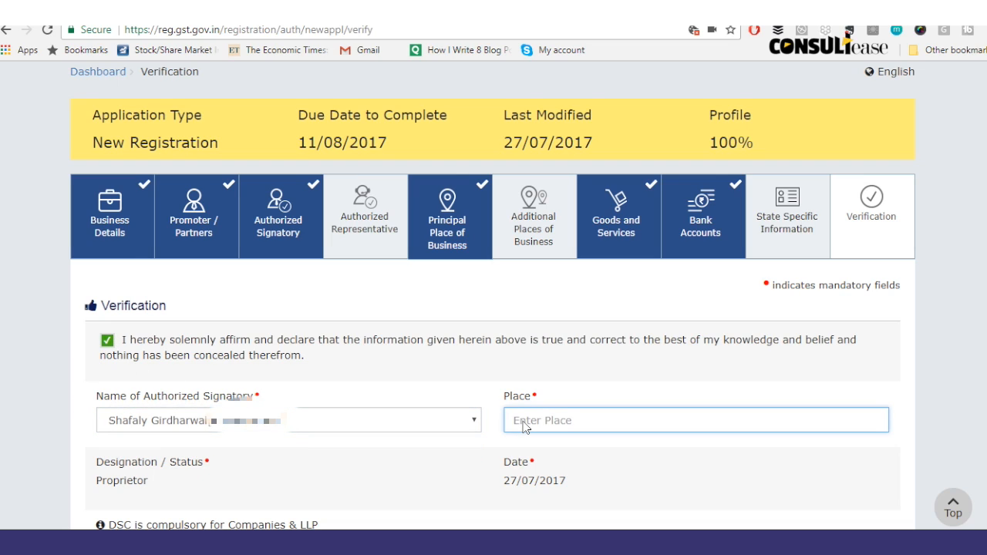
type("FARIDABAD")
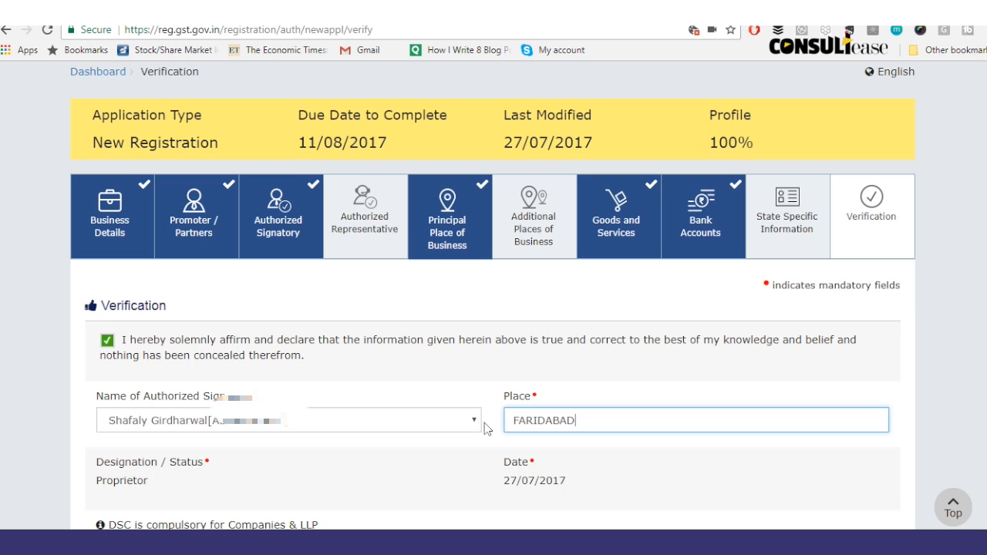
left_click(248, 488)
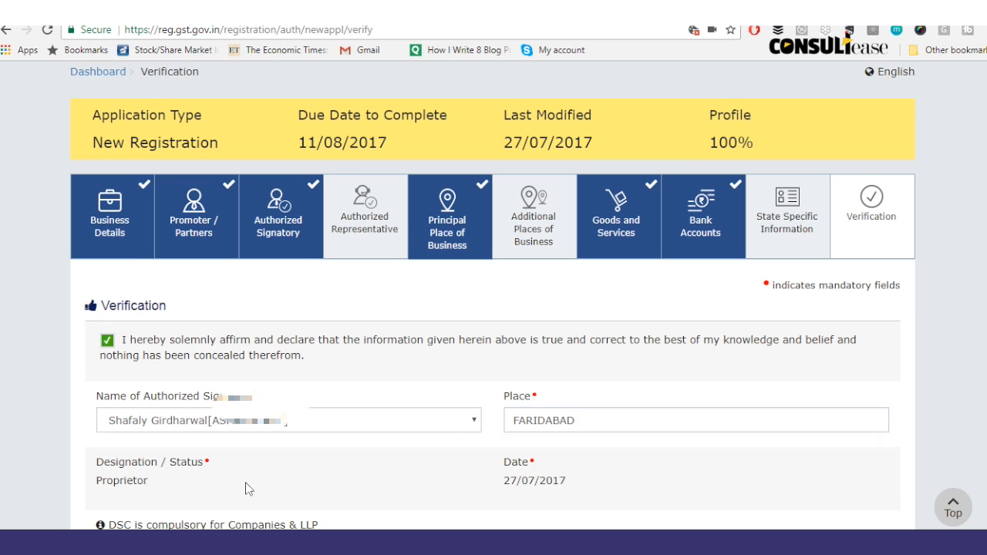
Step: Submit with DSC twice, which fails because the certificate isn't registered
scroll(194, 491, "down", 3)
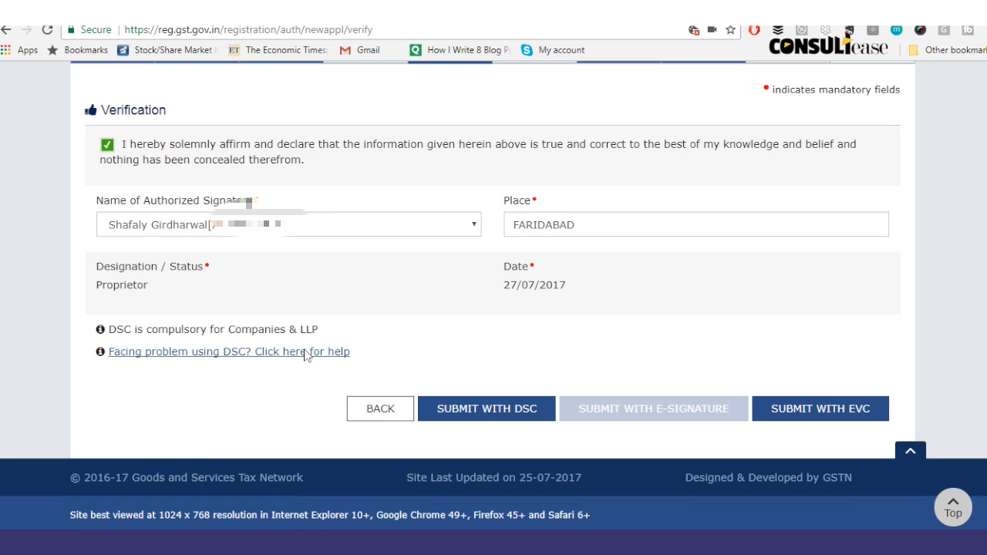
left_click(485, 417)
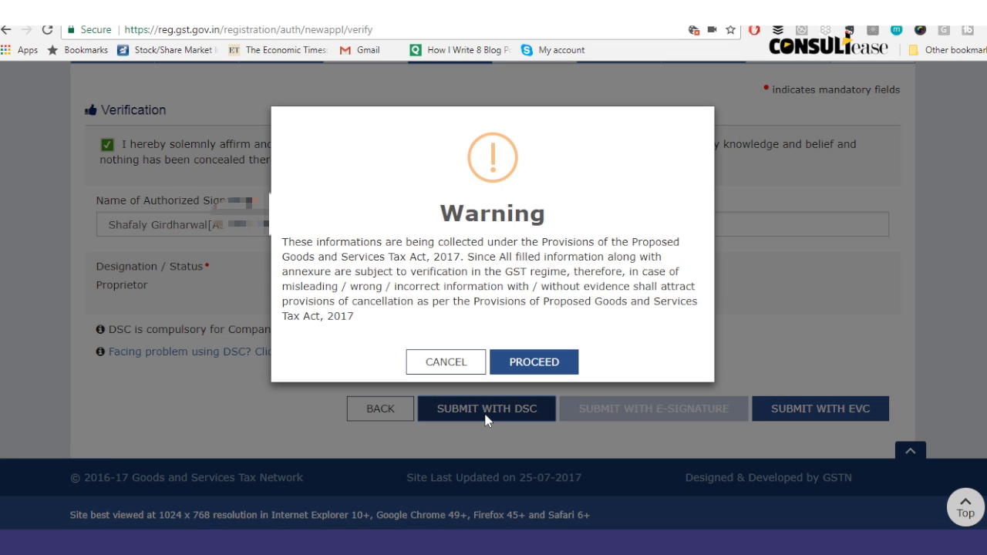
left_click(532, 362)
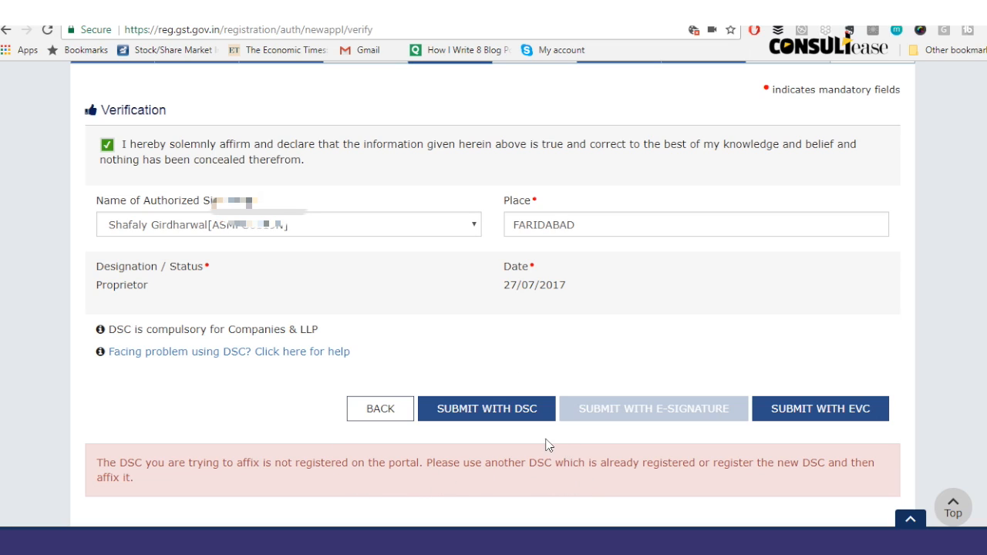
left_click(473, 411)
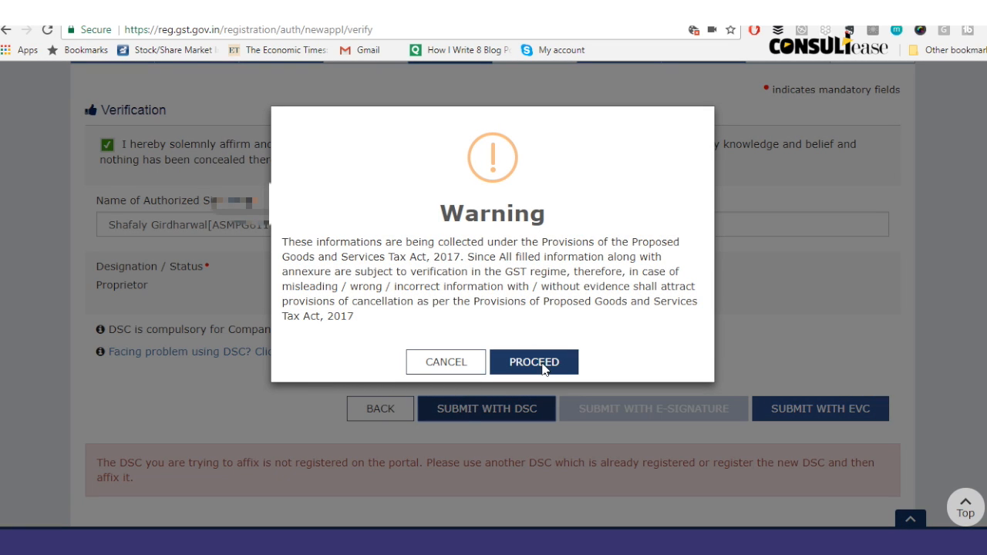
left_click(539, 356)
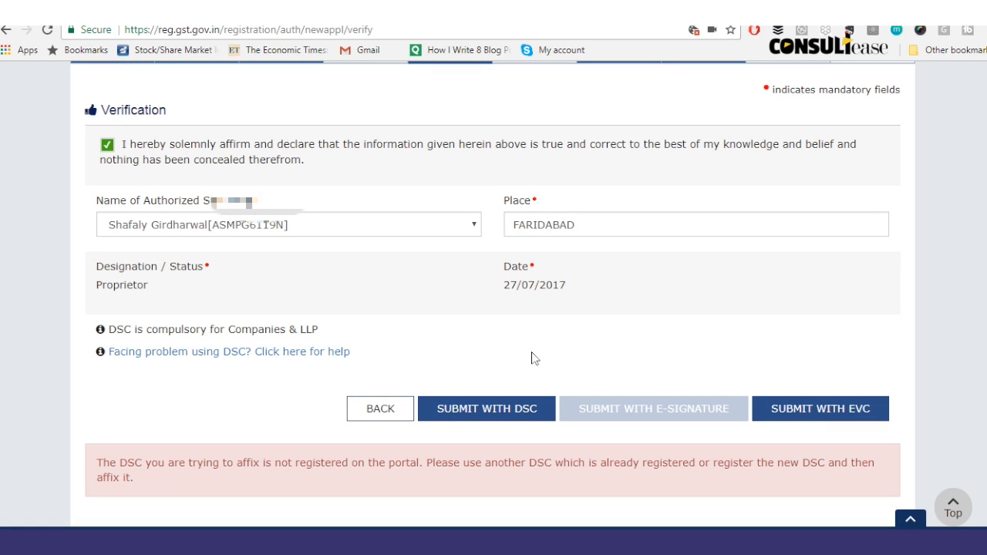
scroll(532, 357, "down", 1)
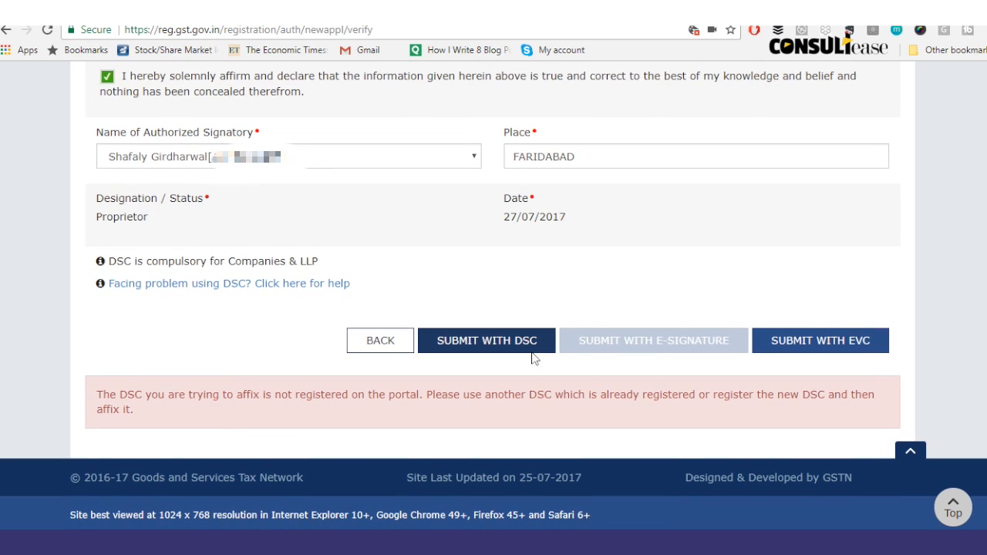
scroll(531, 358, "up", 2)
scroll(531, 358, "up", 4)
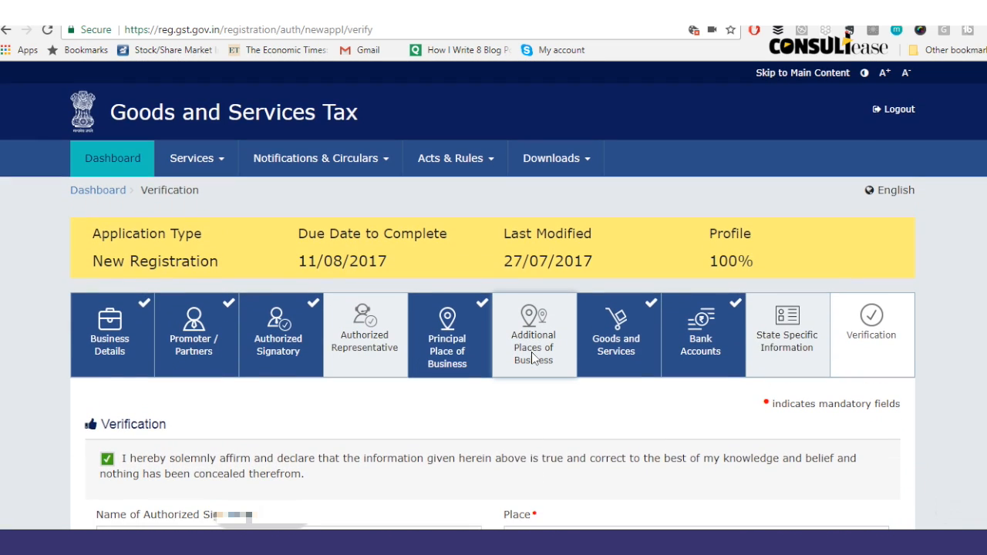
Step: Go to User Services > Register / Update DSC, leaving the unsaved application page
left_click(220, 159)
mouse_move(284, 189)
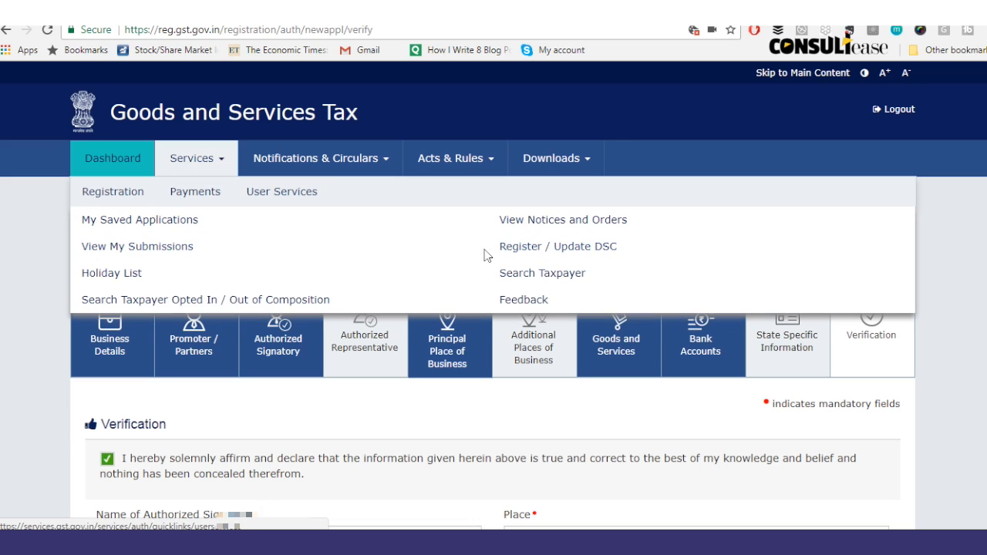
left_click(574, 250)
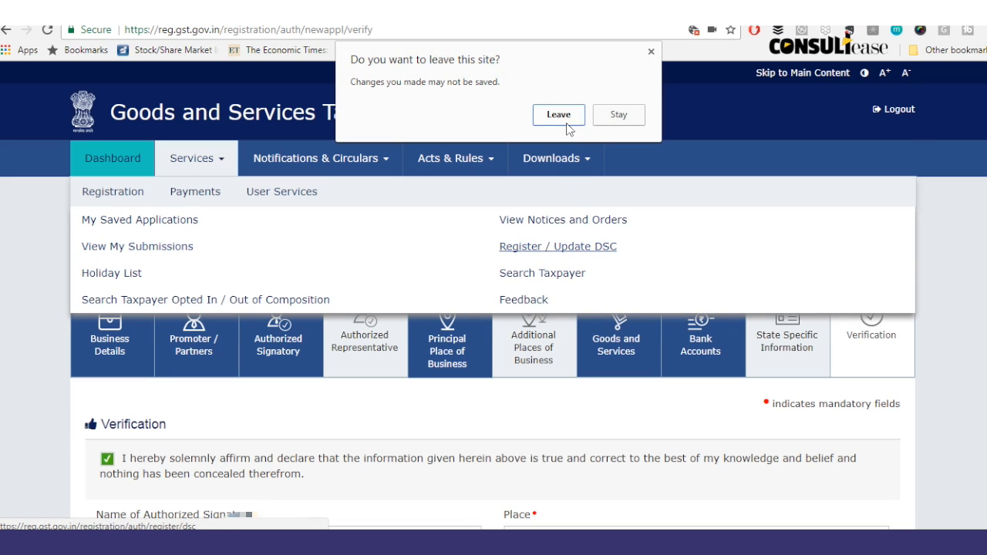
left_click(558, 115)
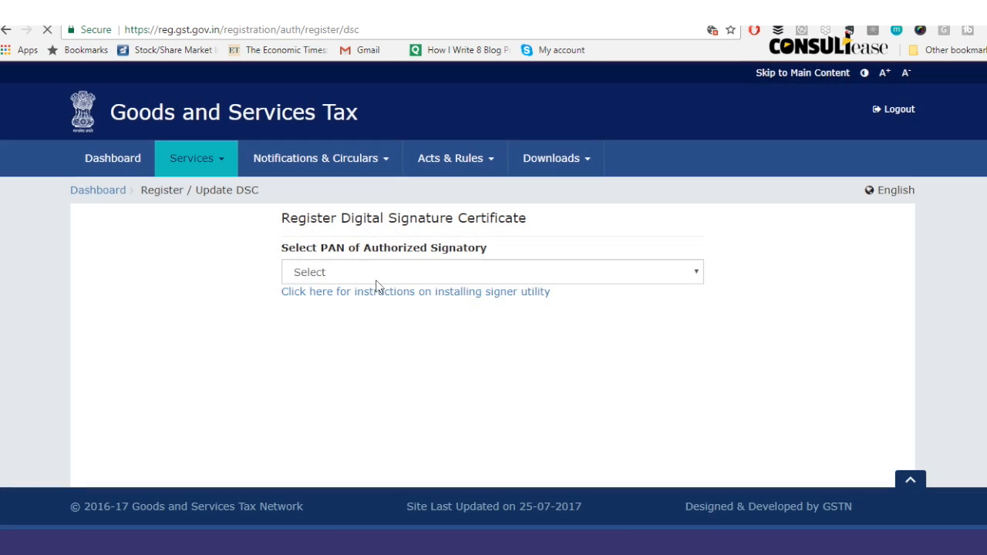
Step: Select the authorized signatory's PAN and open the Document Signer installer downloads page
left_click(382, 278)
left_click(345, 305)
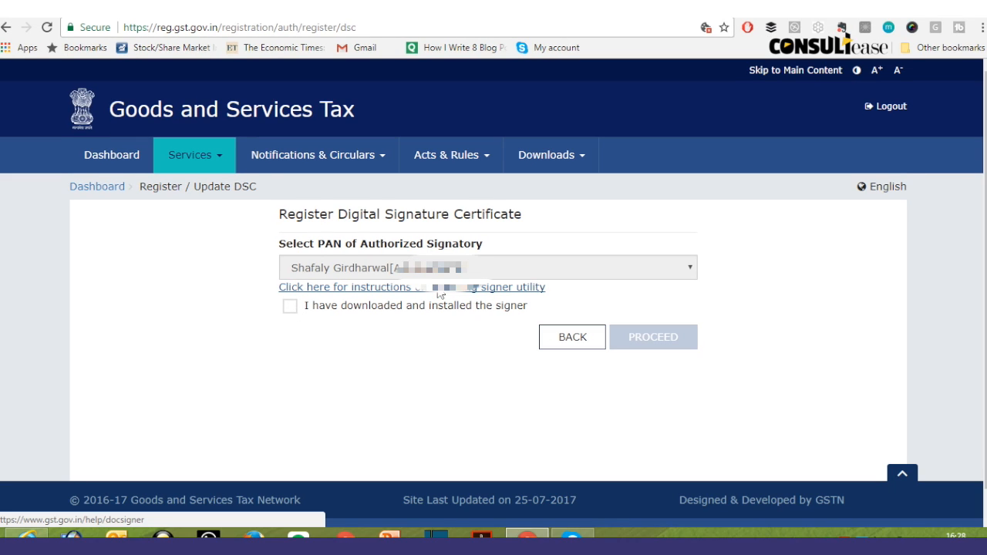
left_click(438, 288)
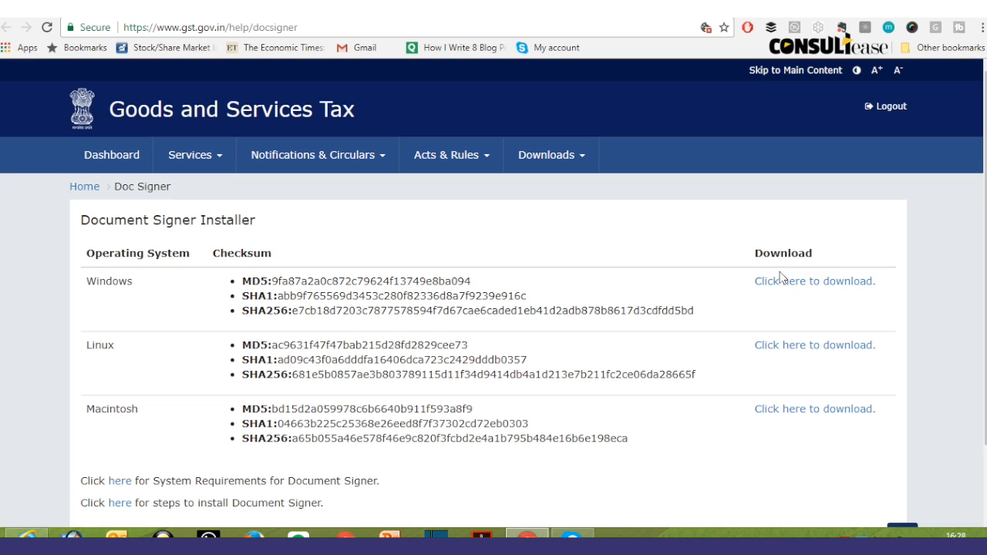
Step: Download emsigner-2.6.msi to the desktop and install emSigner with default settings
left_click(782, 284)
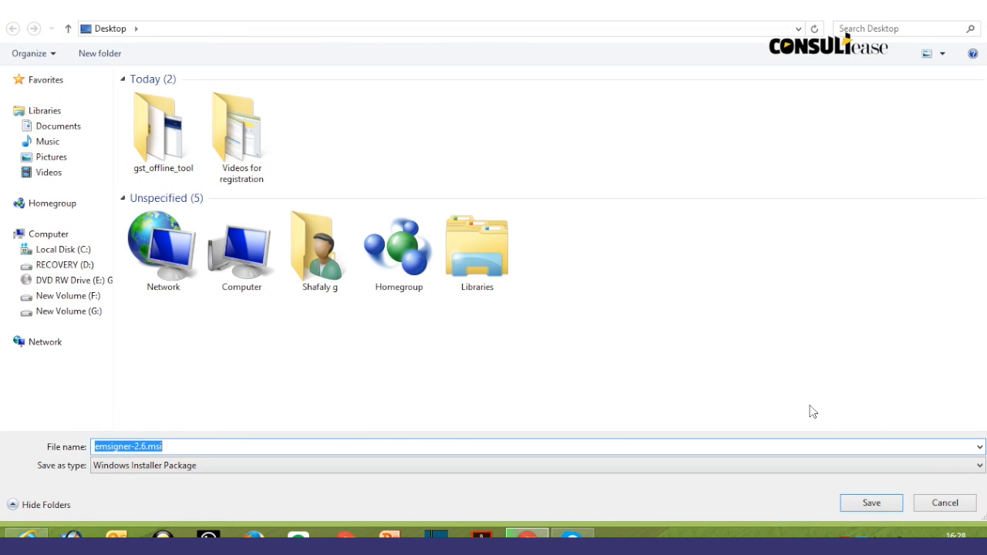
left_click(856, 504)
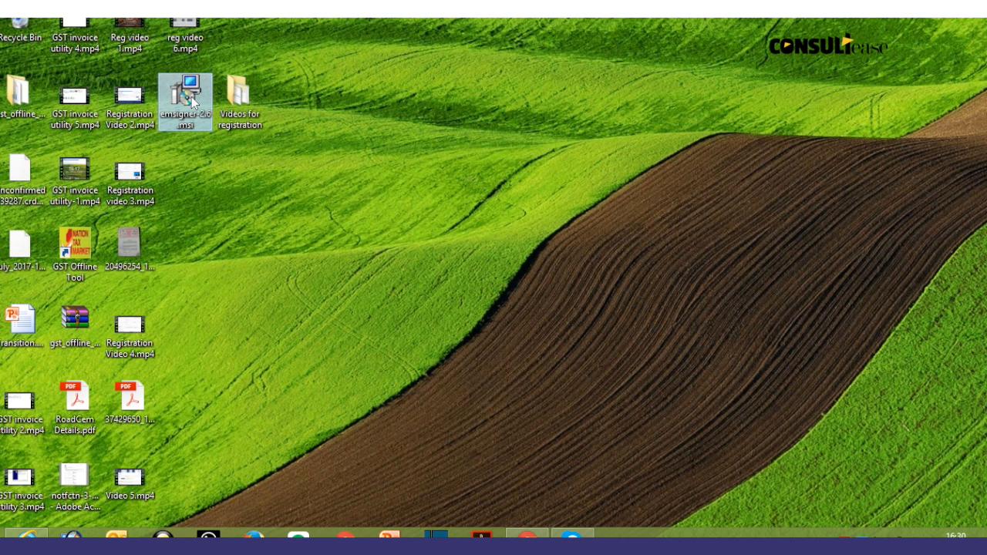
double_click(191, 96)
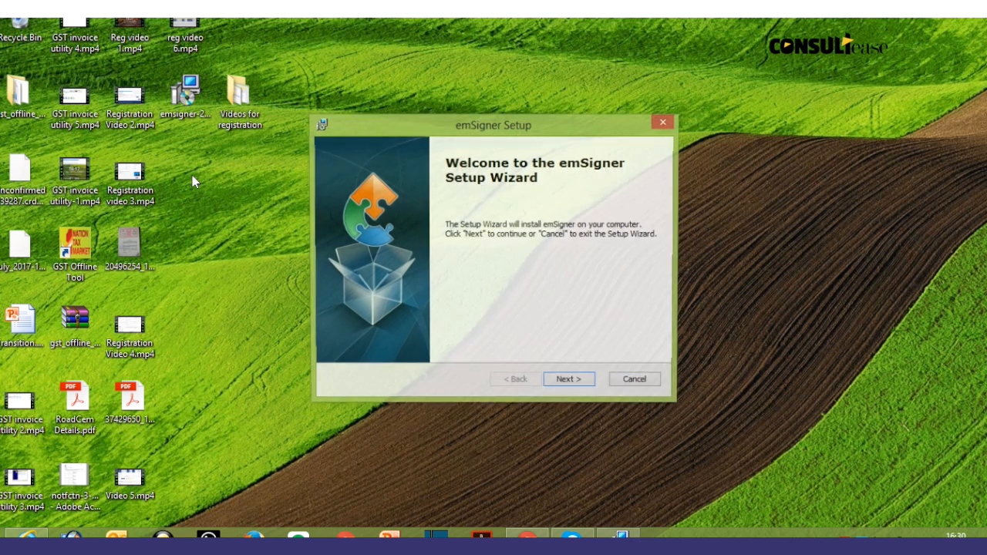
left_click(567, 382)
left_click(568, 381)
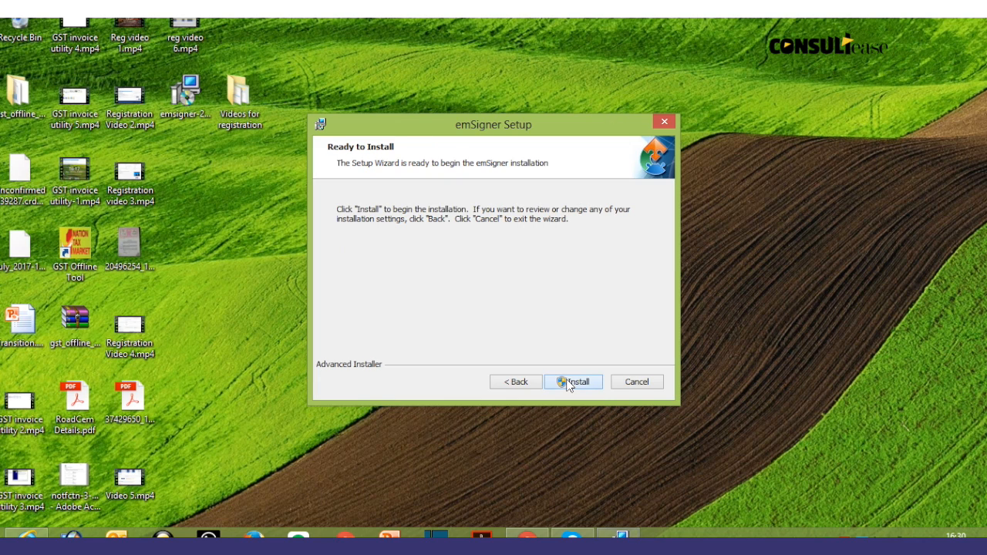
left_click(567, 382)
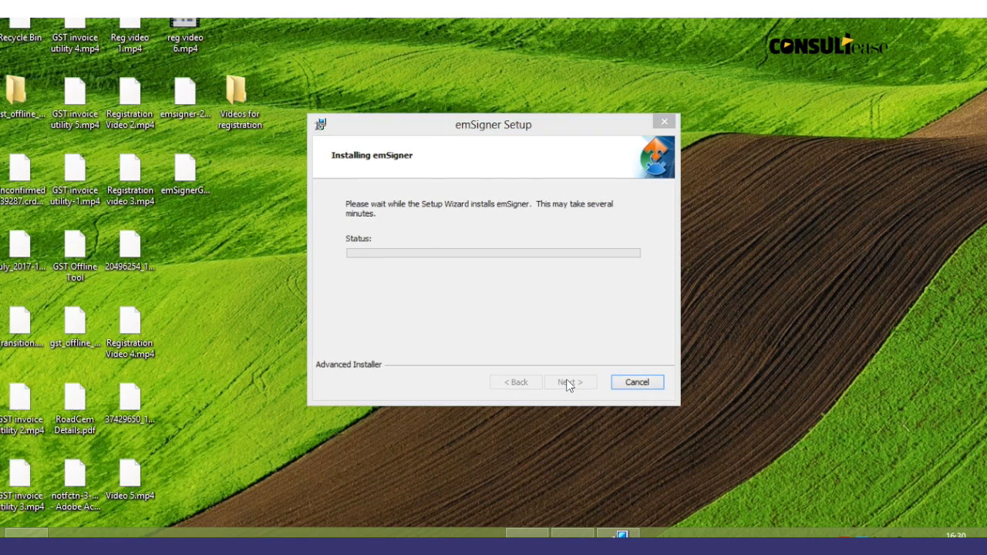
left_click(568, 383)
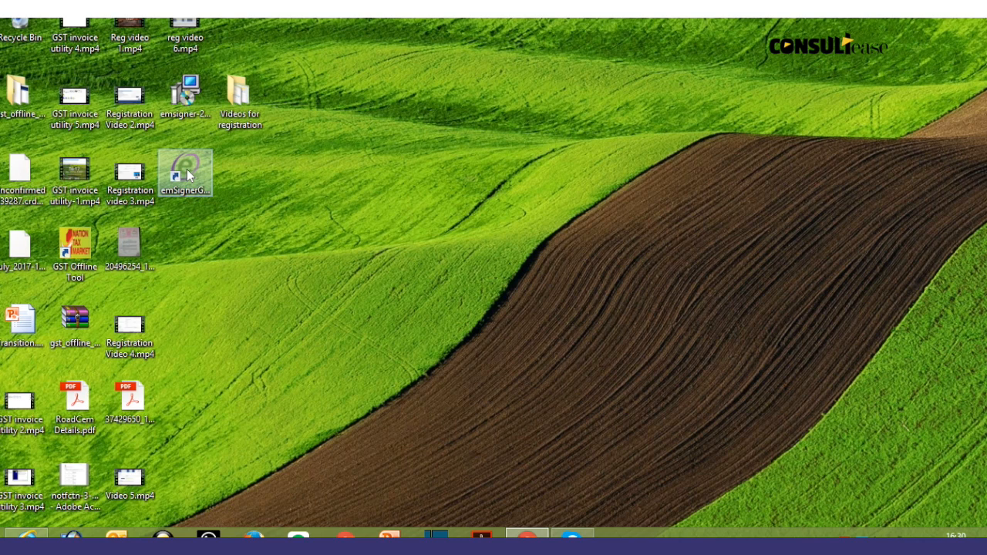
Step: Move the emSignerGSTN shortcut to the desktop centre and restore the browser
left_click_drag(187, 175, 300, 234)
left_click_drag(500, 324, 677, 254)
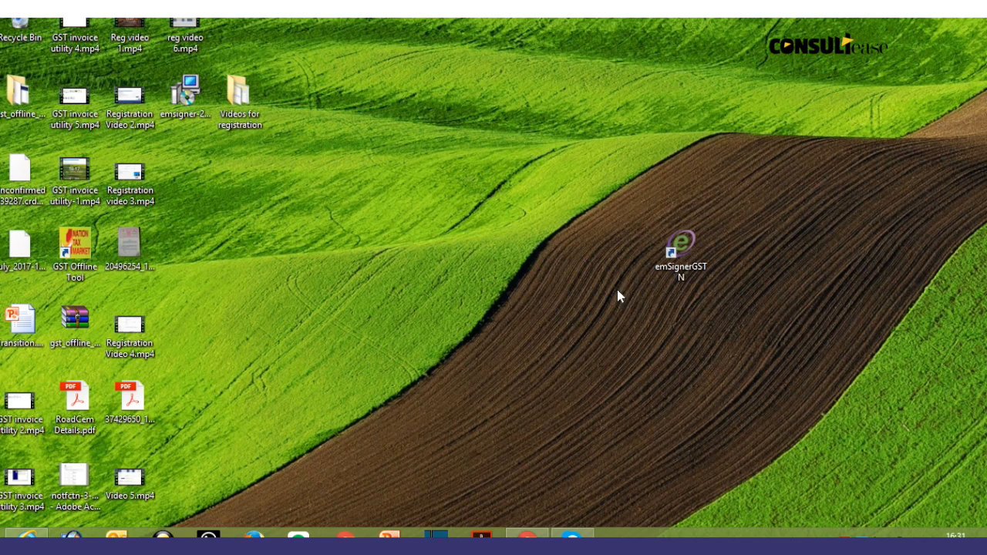
left_click(526, 538)
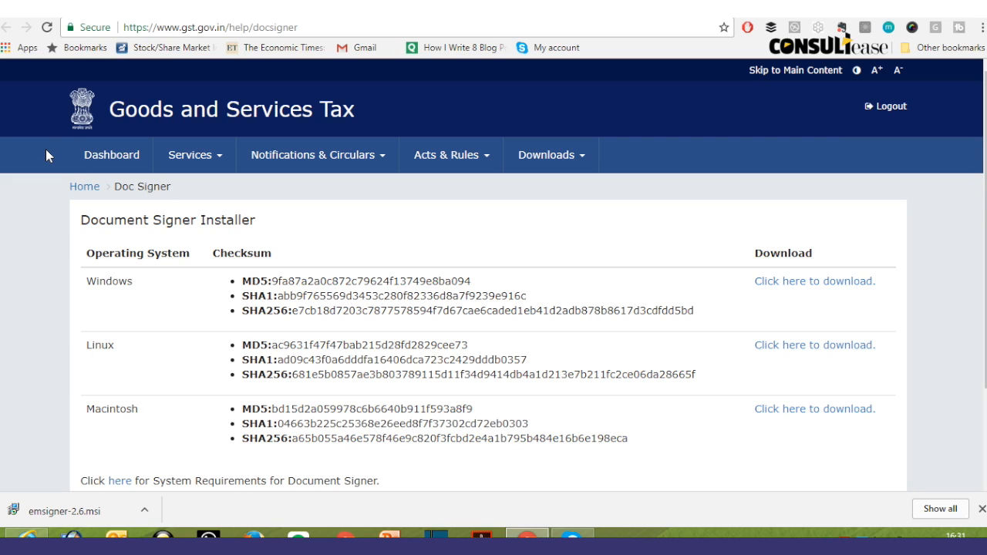
Step: Return to the DSC registration form, tick the signer-installed declaration, and proceed
key("ctrl+Tab")
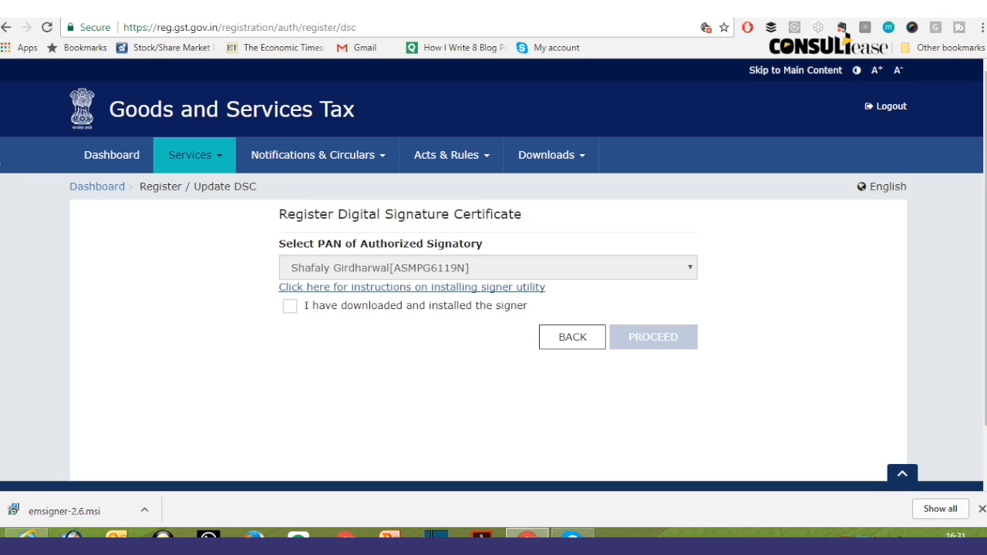
left_click(288, 308)
left_click(290, 310)
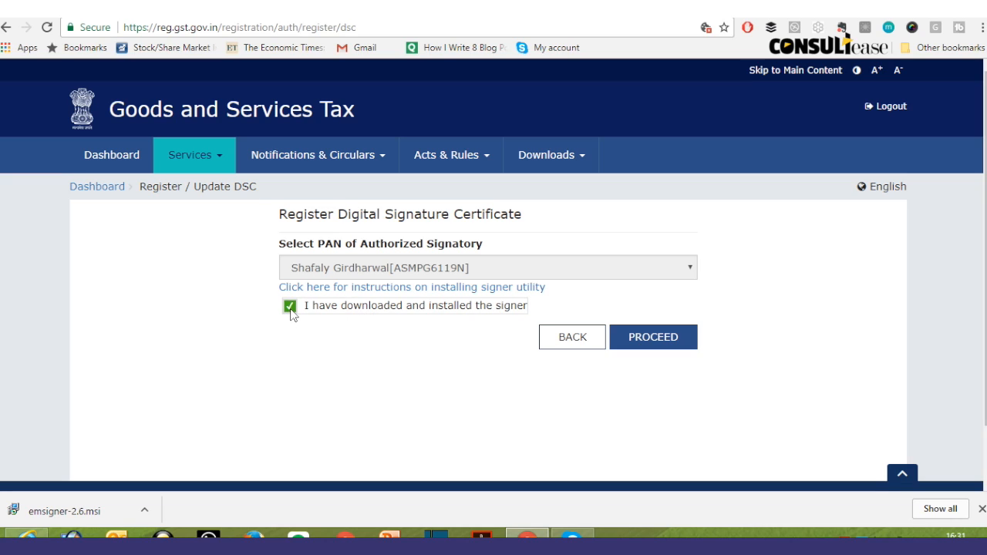
left_click(657, 340)
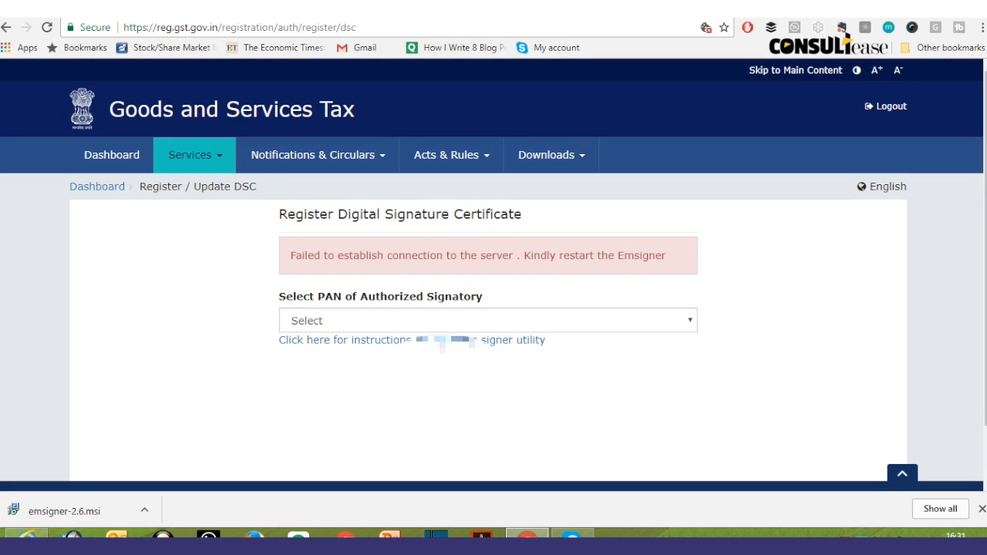
Step: Reselect the authorised signatory's PAN after the error and retry registration
right_click(440, 326)
left_click(391, 330)
left_click(392, 330)
left_click(388, 351)
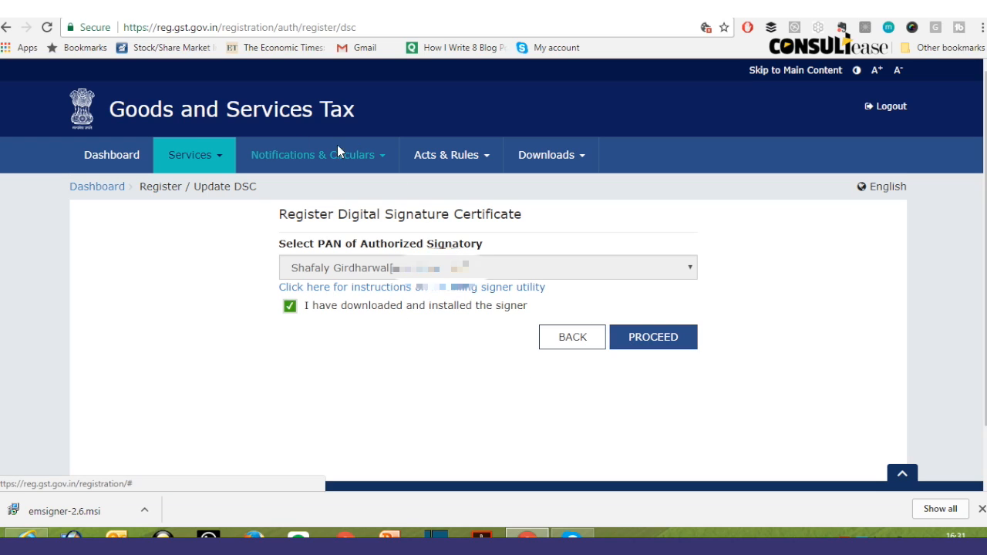
mouse_move(202, 157)
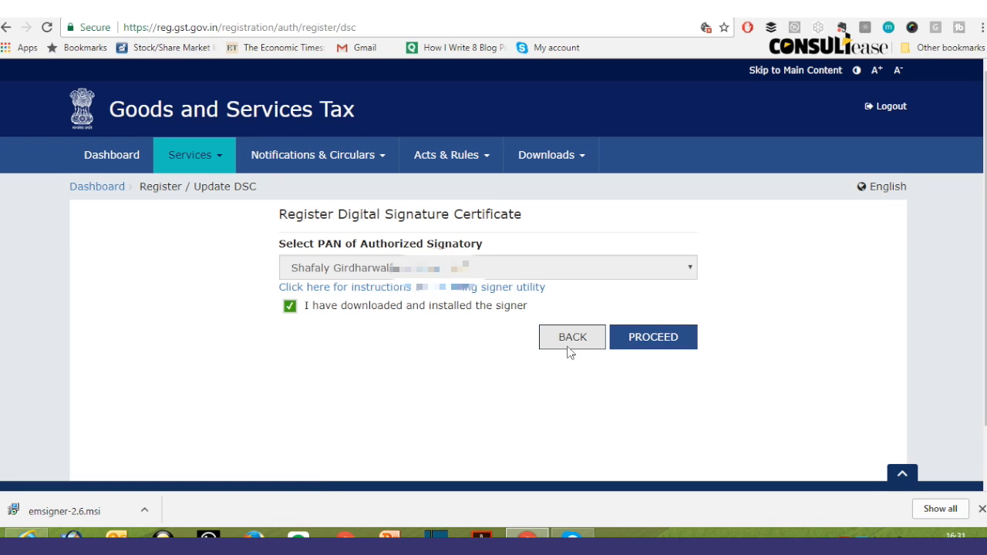
left_click(641, 346)
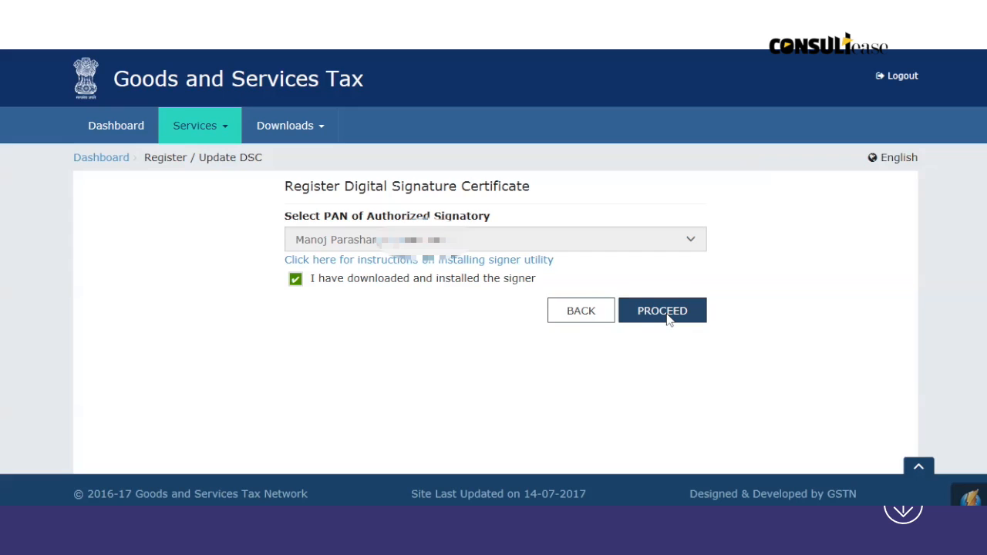
Step: Proceed, sign with the signatory's certificate, and log in with the User PIN to register the DSC
left_click(667, 315)
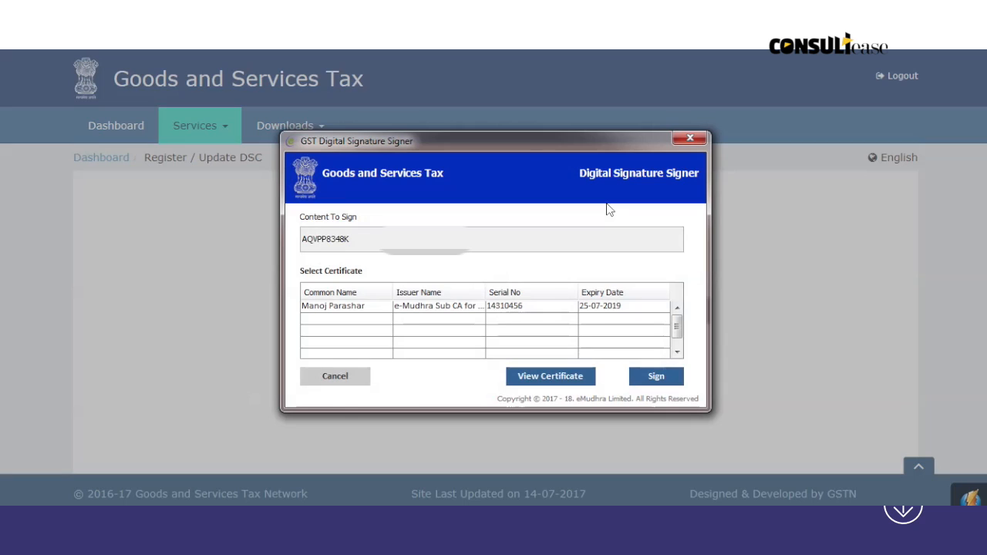
left_click(426, 307)
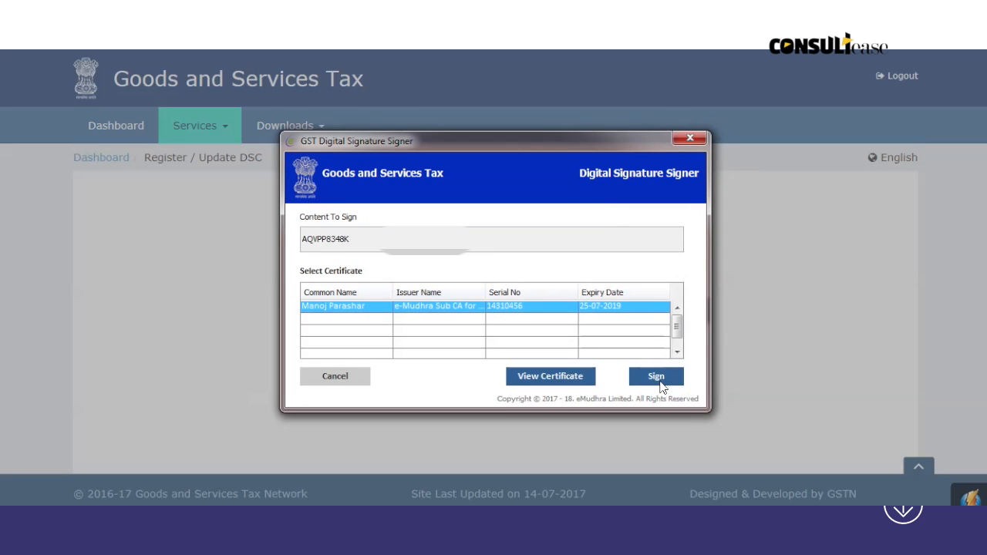
left_click(656, 378)
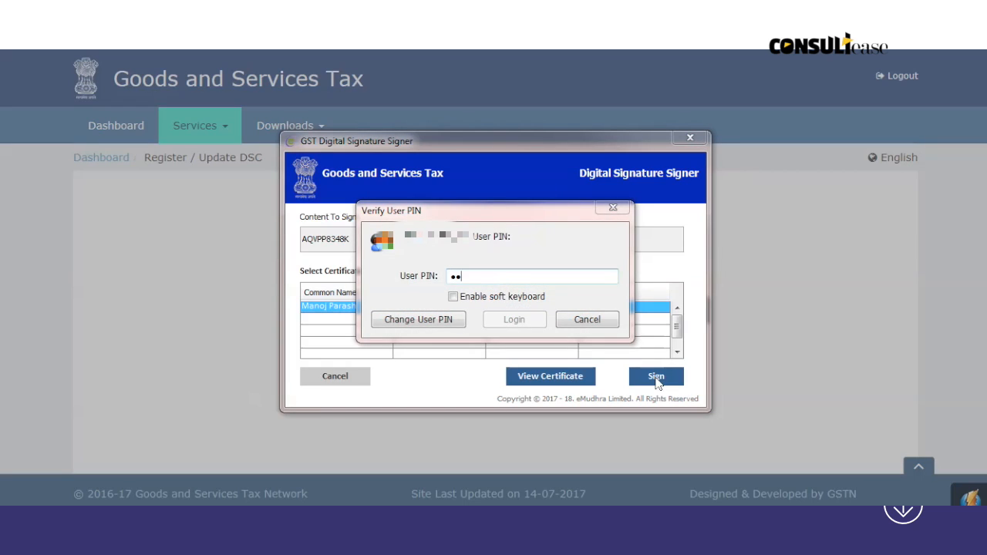
type("••••••••")
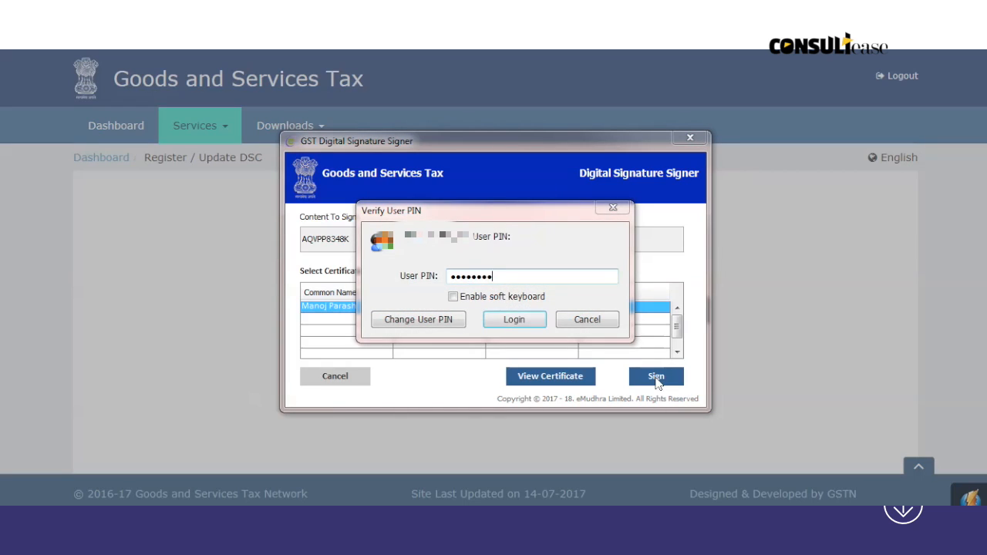
left_click(514, 318)
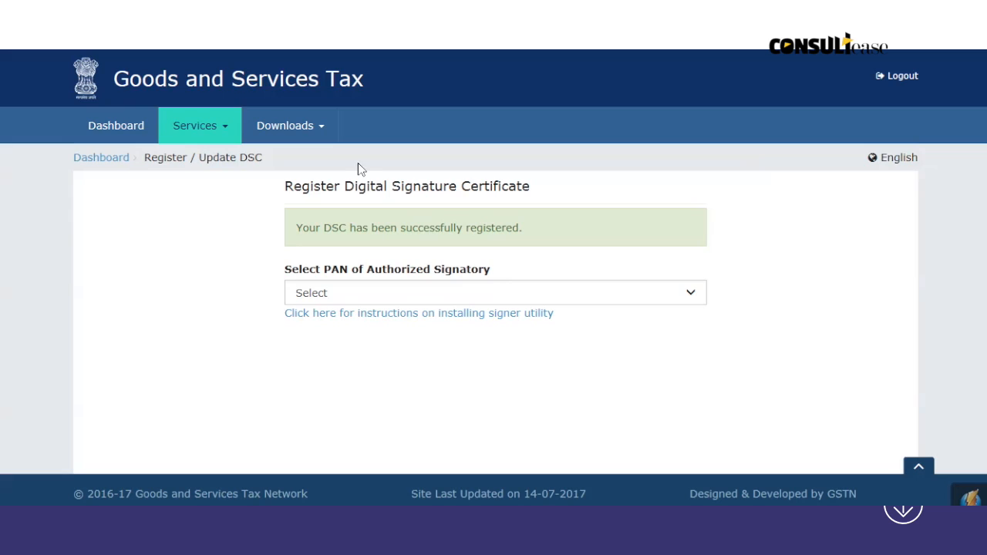
Step: Reopen the registration application at its Verification step
left_click(226, 131)
mouse_move(271, 159)
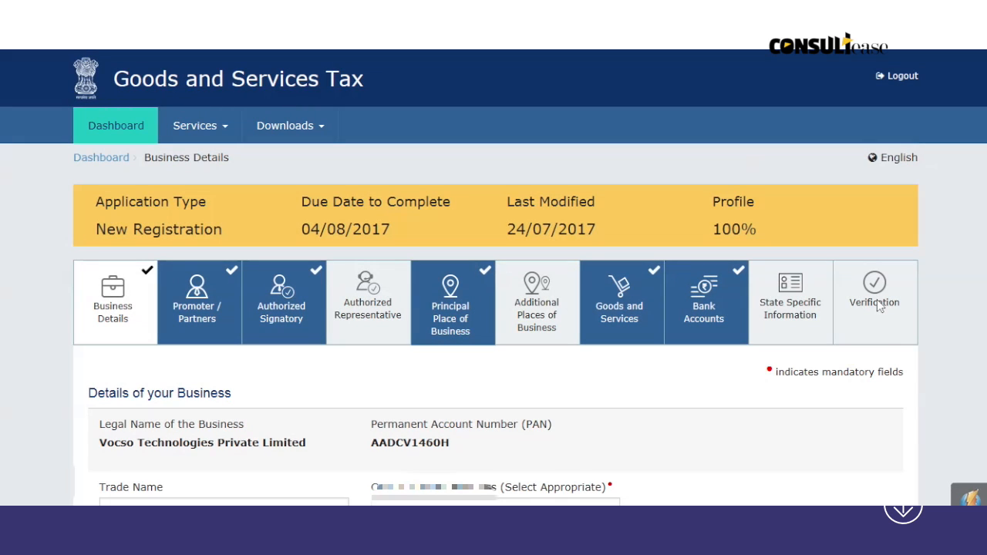
left_click(879, 304)
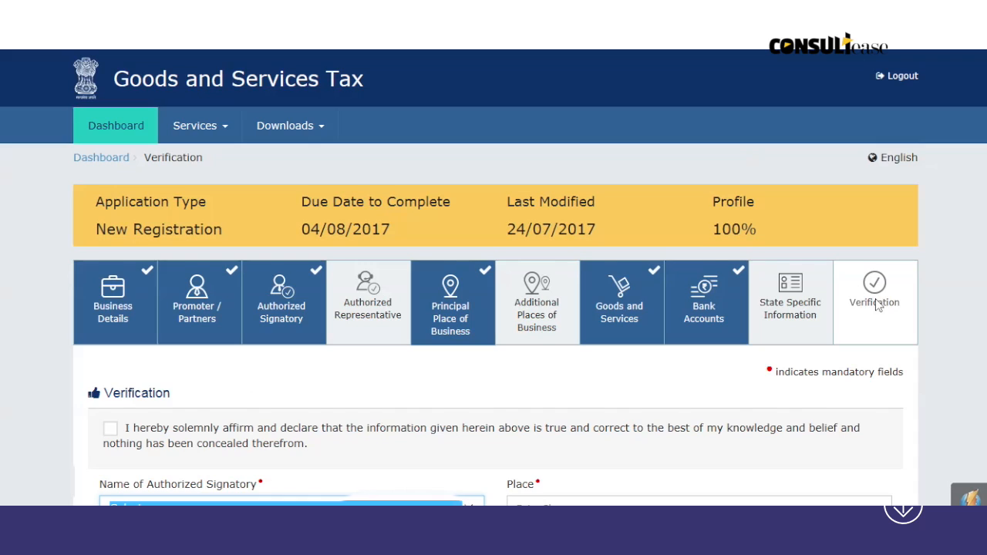
scroll(875, 303, "down", 3)
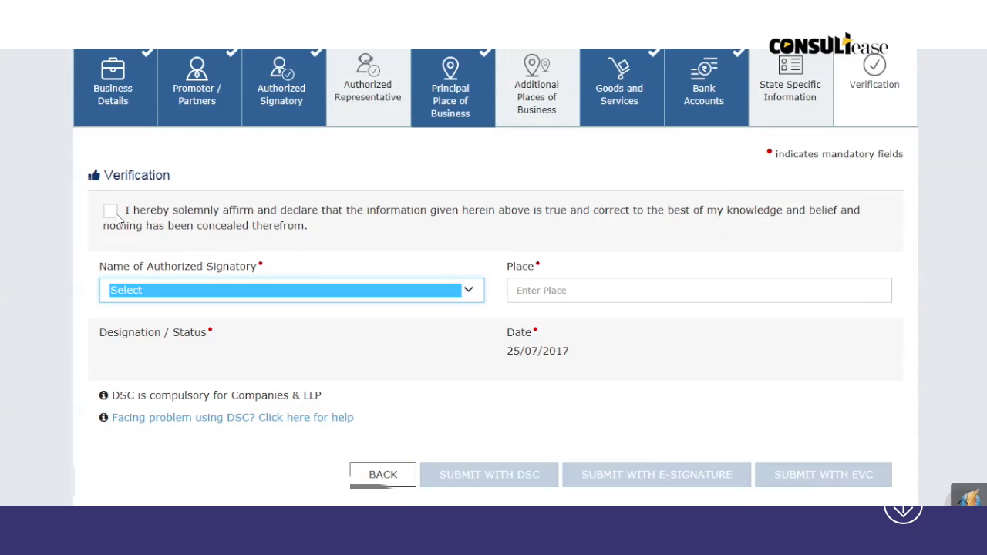
Step: Affirm the declaration with the Director as signatory and place FARIDABAD, then submit with DSC
left_click(110, 215)
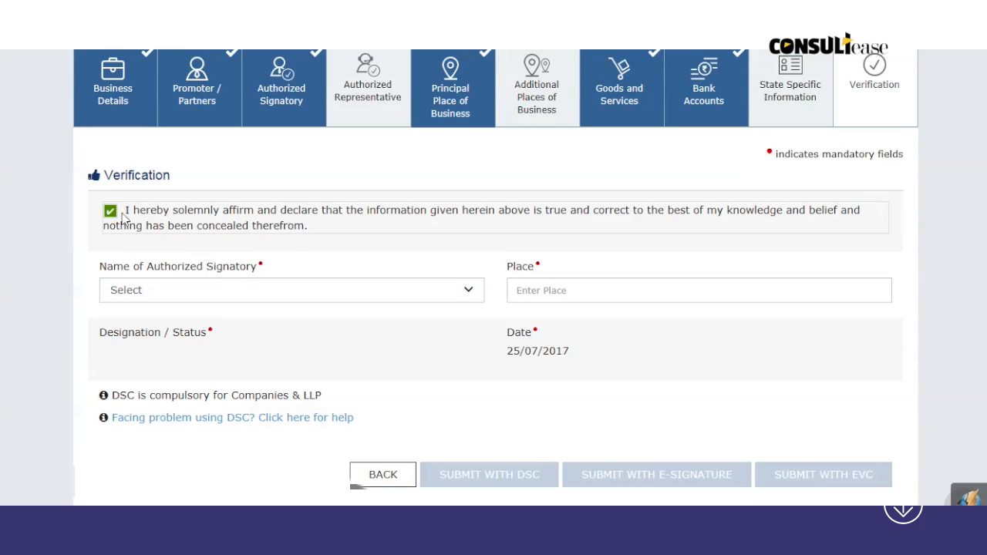
left_click(462, 292)
left_click(432, 305)
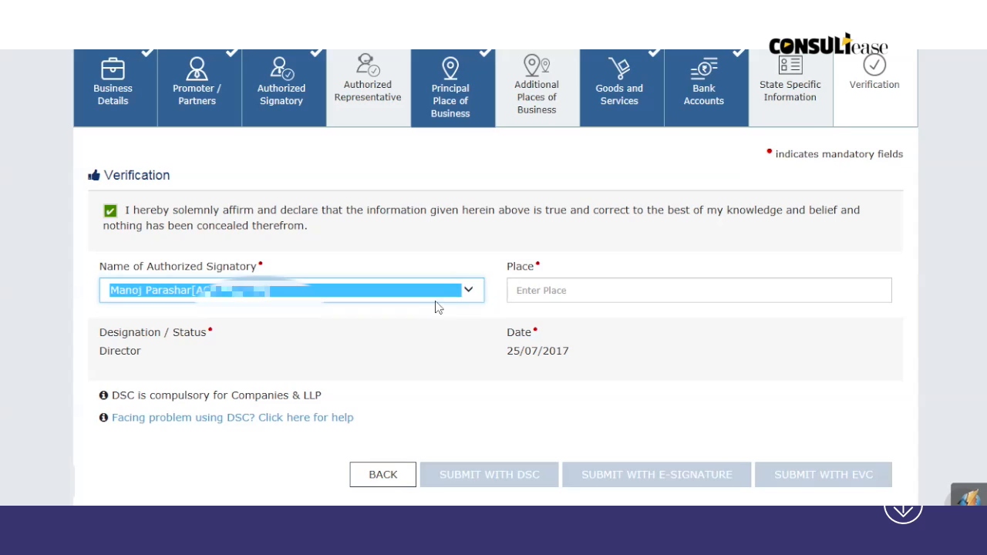
left_click(522, 295)
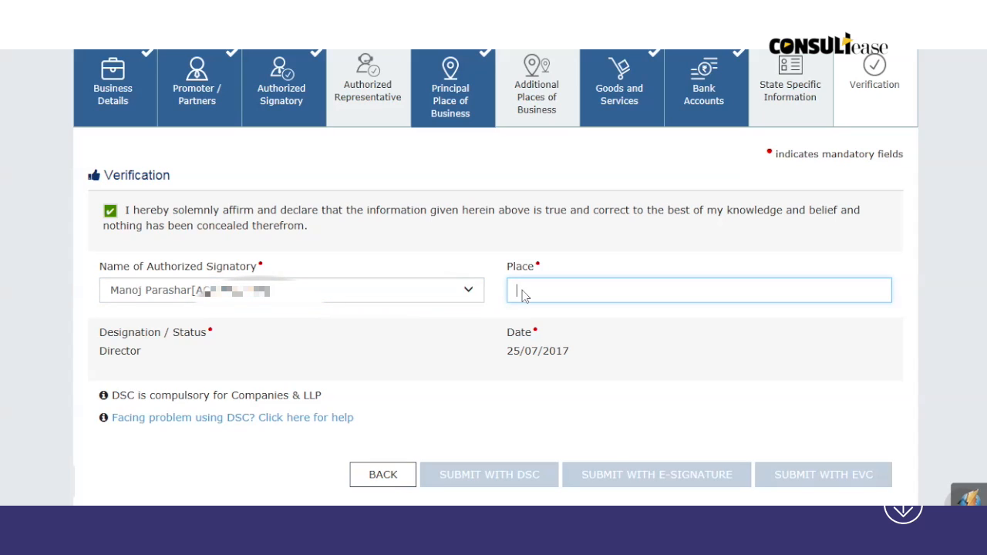
type("FARIDABAD")
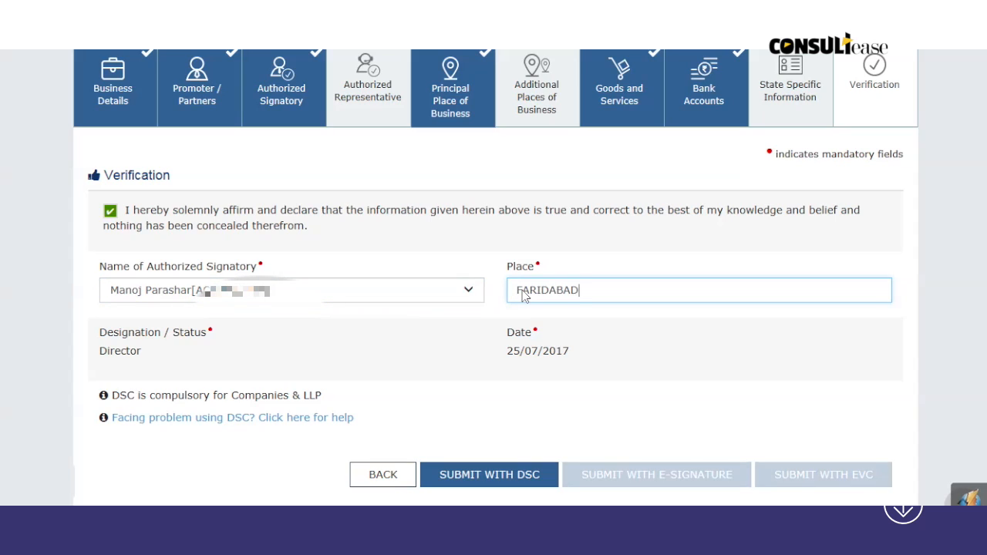
left_click(508, 409)
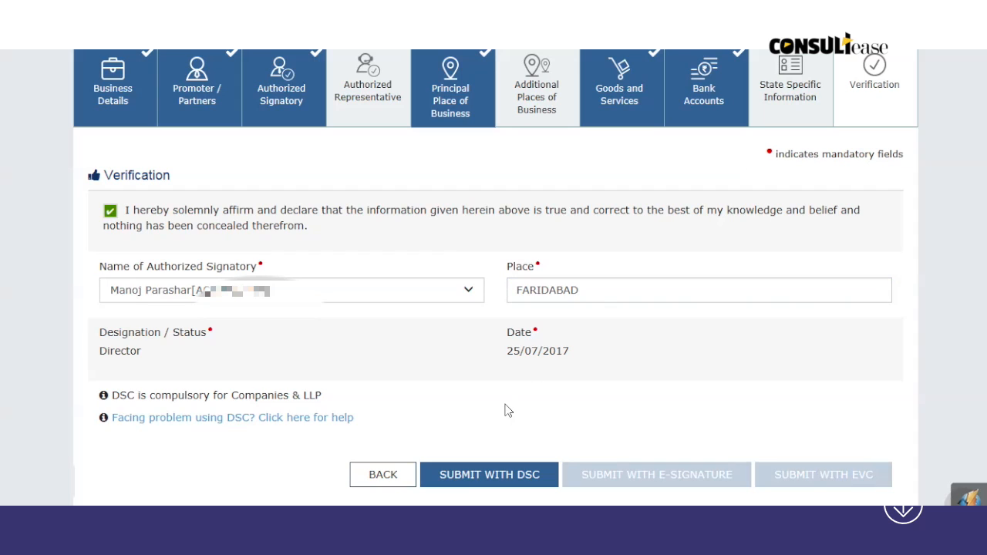
left_click(488, 478)
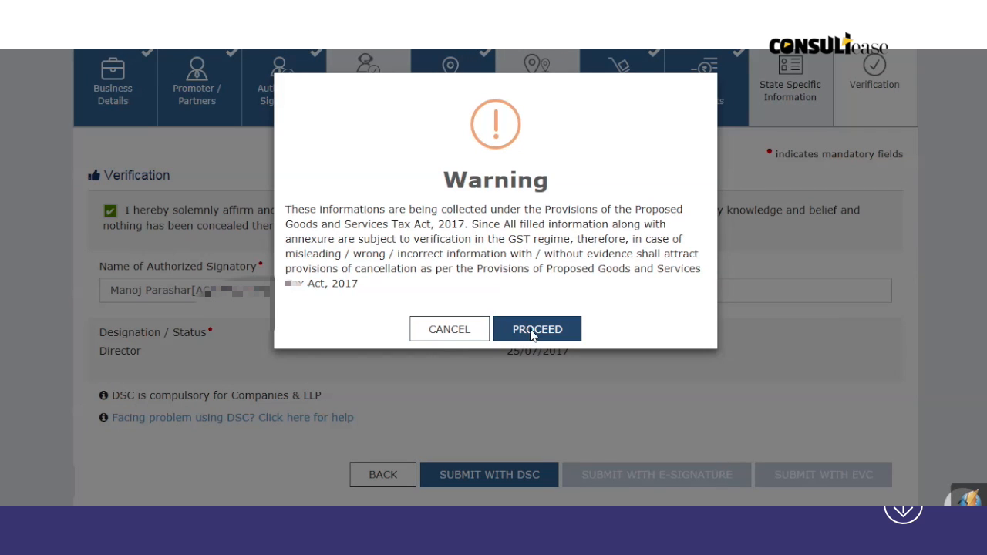
Step: Accept the warning to submit the registration, then log out after the success message
left_click(532, 331)
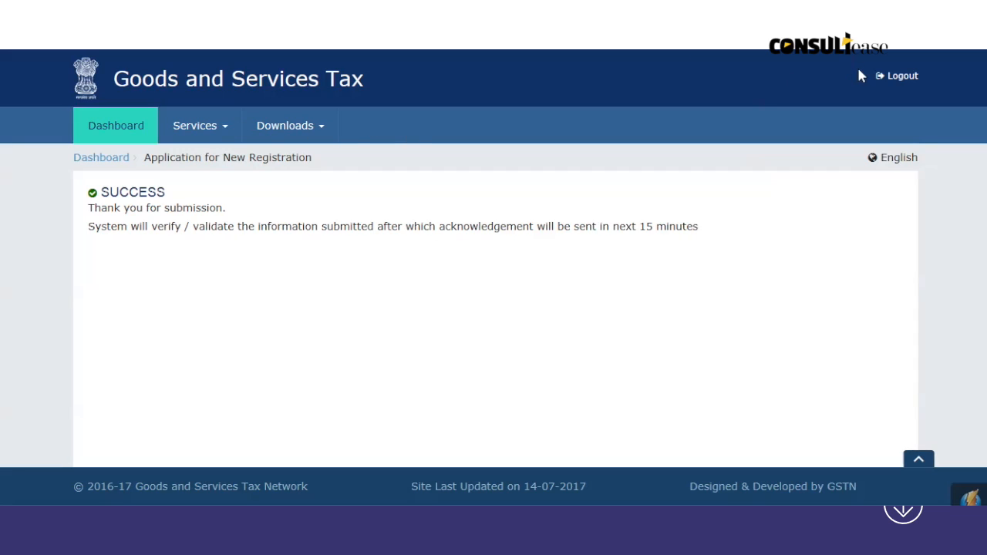
left_click(904, 77)
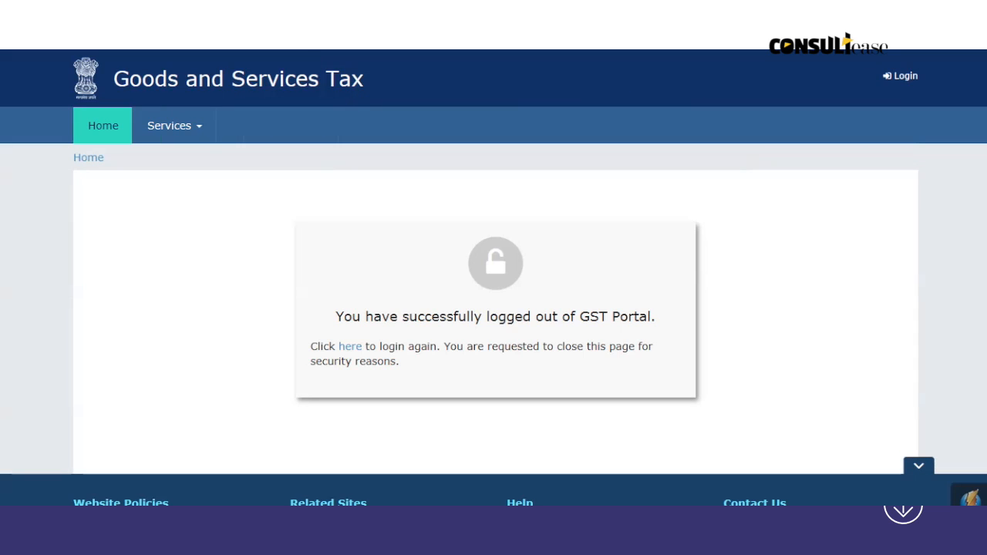